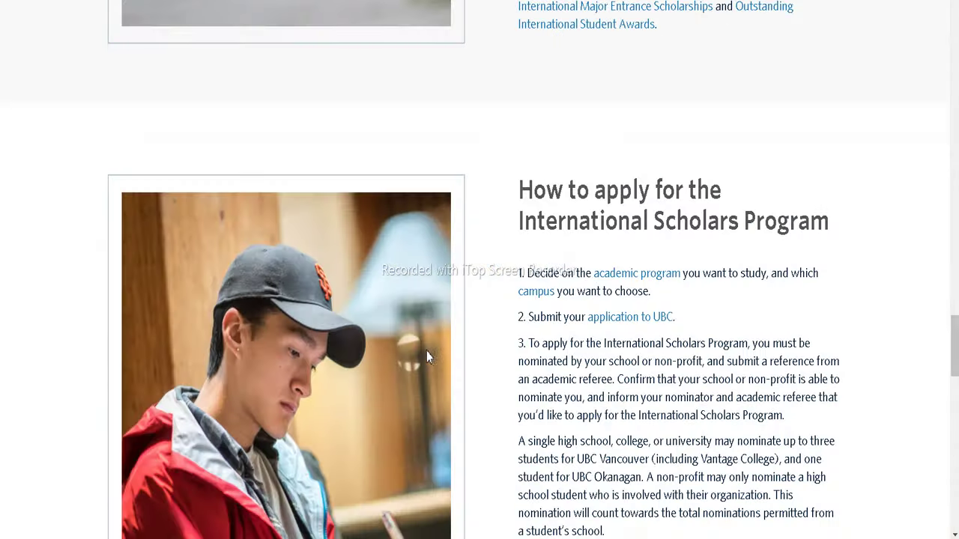
Step: Open the Apply to UBC page from the header of the International Scholars page
{"action": "scroll", "coordinate": [426, 351], "scroll_direction": "up", "scroll_amount": 20}
{"action": "scroll", "coordinate": [431, 361], "scroll_direction": "up", "scroll_amount": 7}
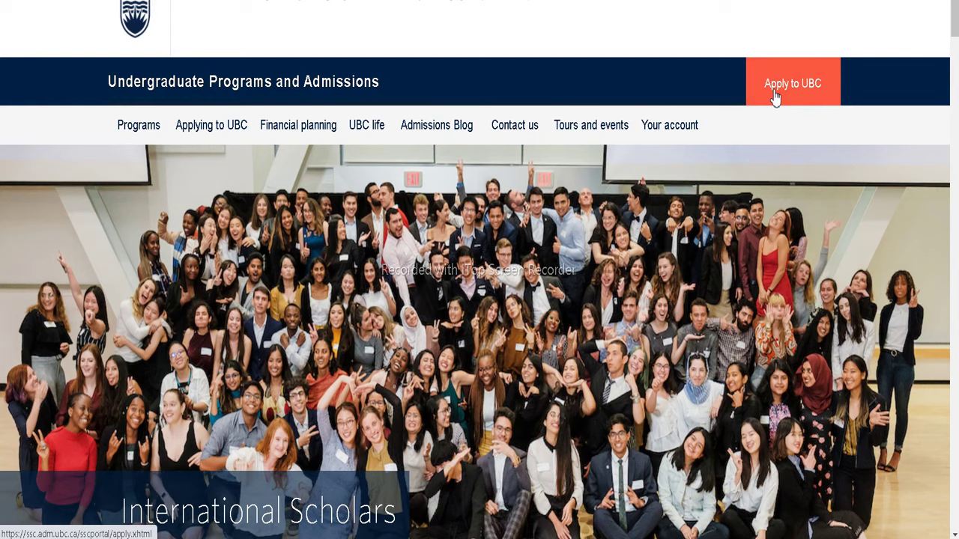
{"action": "left_click", "coordinate": [811, 80]}
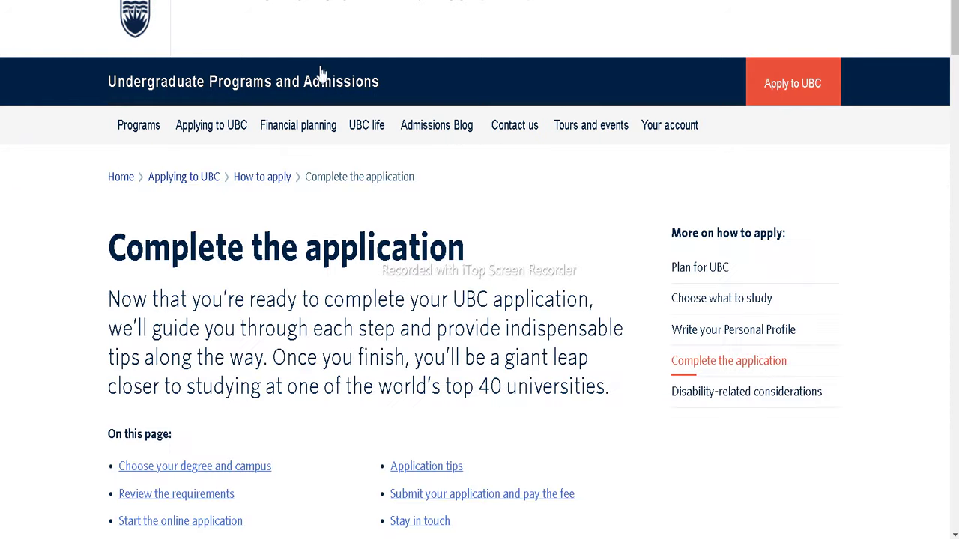
Step: Go to the Start the online application section and review the degrees listed for the Okanagan and Vancouver campuses
{"action": "scroll", "coordinate": [278, 271], "scroll_direction": "down", "scroll_amount": 1}
{"action": "scroll", "coordinate": [402, 175], "scroll_direction": "down", "scroll_amount": 1}
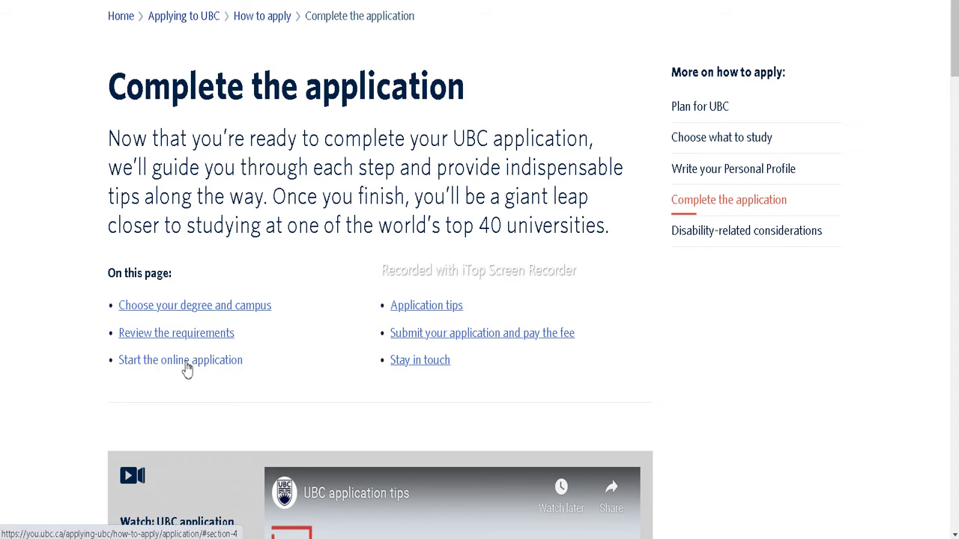
{"action": "right_click", "coordinate": [187, 368]}
{"action": "left_click", "coordinate": [201, 373]}
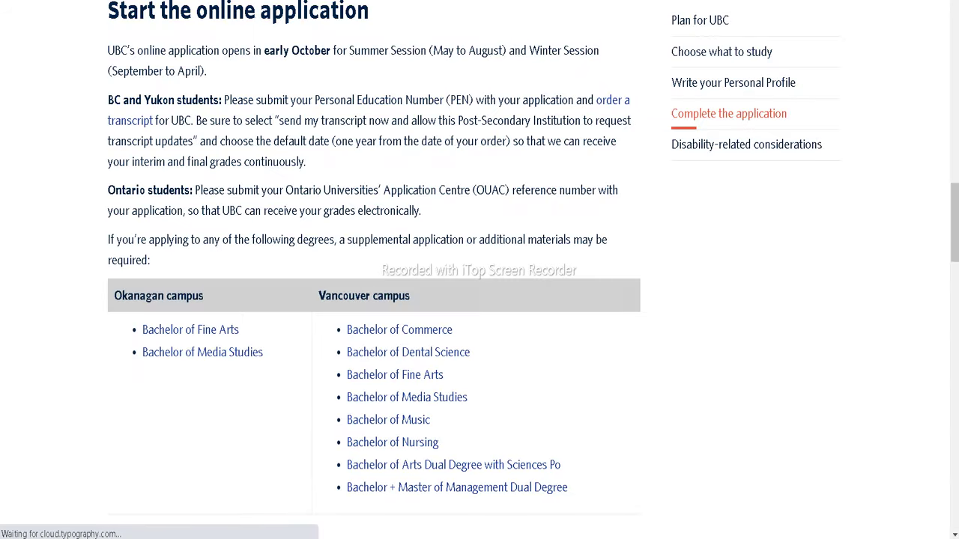
{"action": "scroll", "coordinate": [315, 200], "scroll_direction": "down", "scroll_amount": 2}
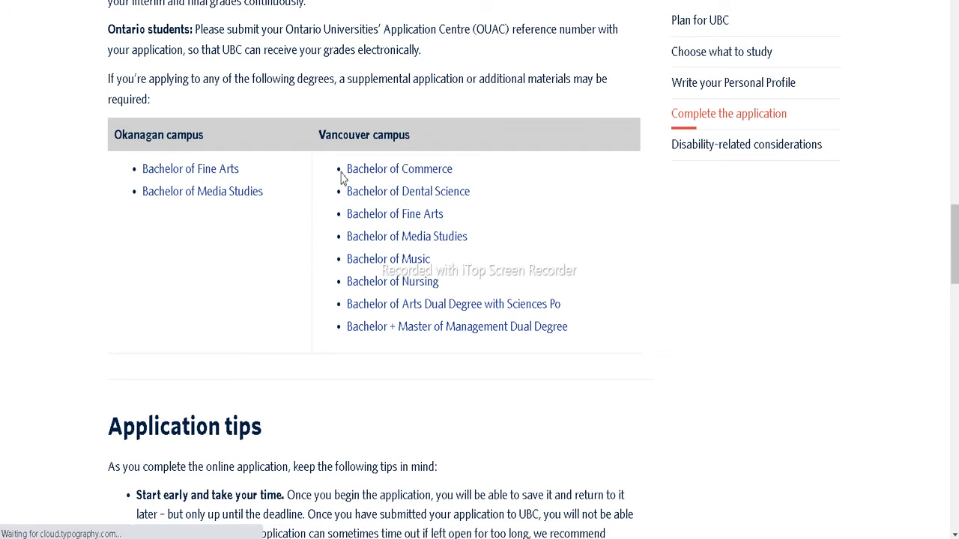
{"action": "scroll", "coordinate": [415, 342], "scroll_direction": "down", "scroll_amount": 2}
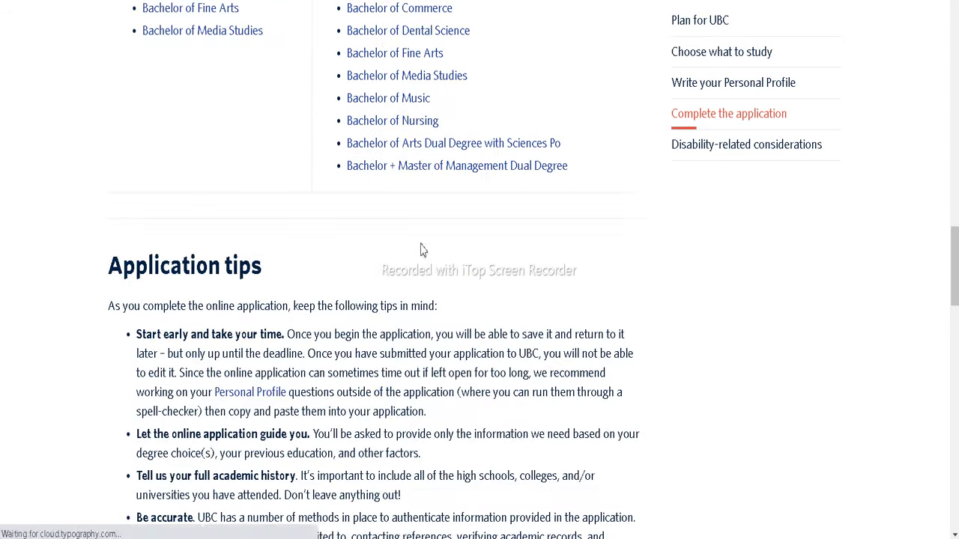
{"action": "scroll", "coordinate": [399, 122], "scroll_direction": "up", "scroll_amount": 2}
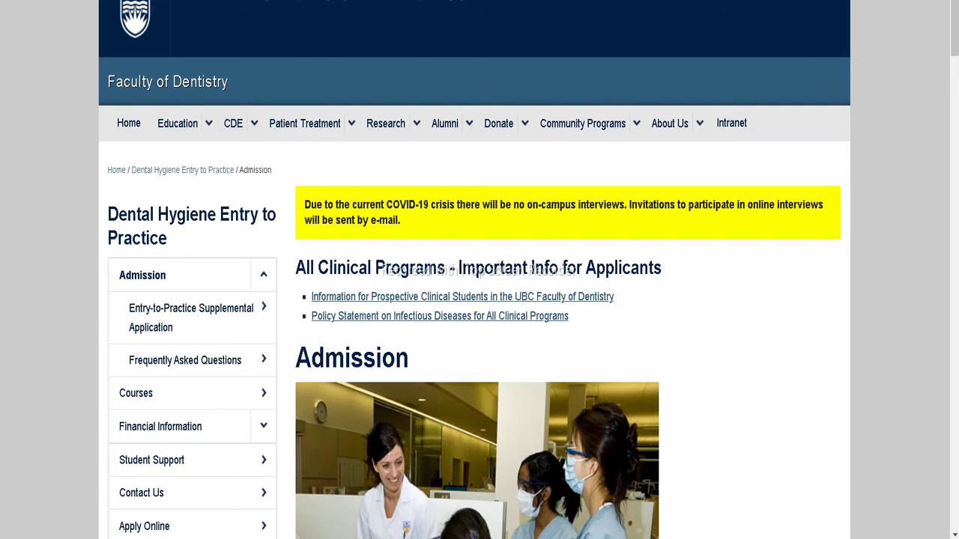
Step: Return to the degree list, open Bachelor of Dental Science and read its admission information
{"action": "key", "text": "alt+Left"}
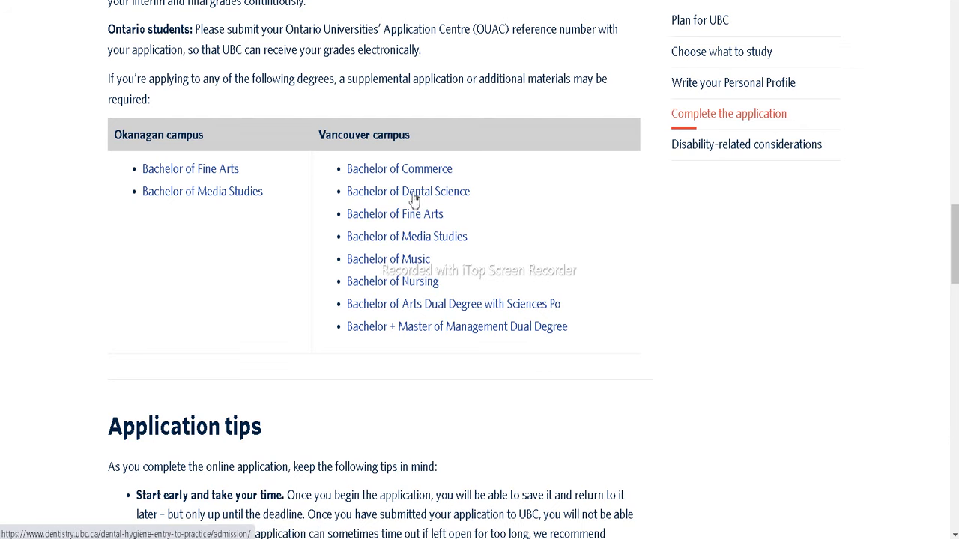
{"action": "left_click", "coordinate": [396, 193]}
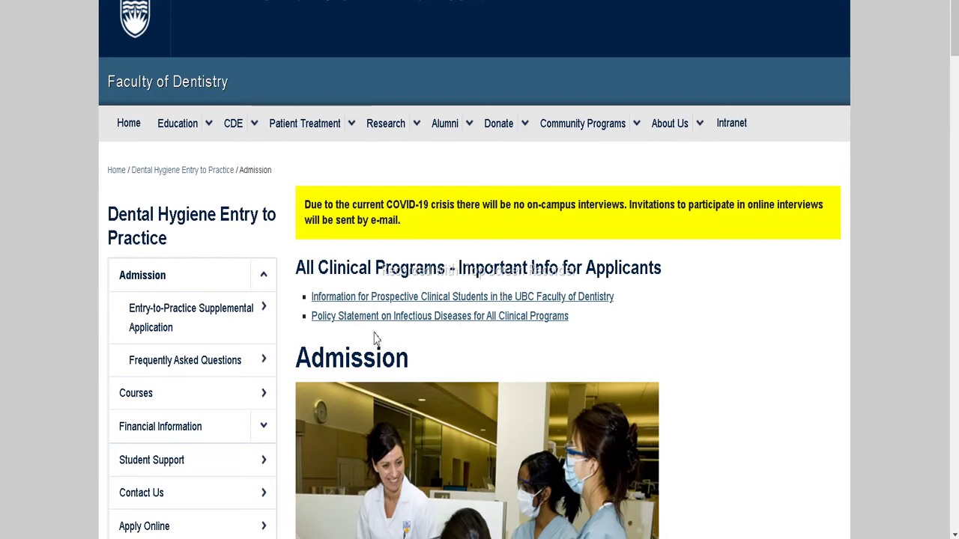
{"action": "scroll", "coordinate": [501, 292], "scroll_direction": "down", "scroll_amount": 1}
{"action": "scroll", "coordinate": [501, 292], "scroll_direction": "down", "scroll_amount": 4}
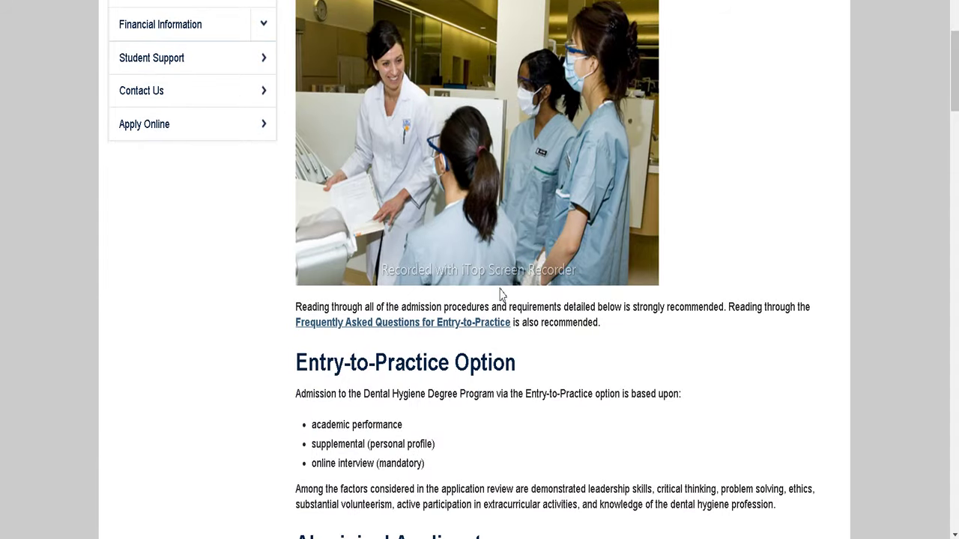
{"action": "scroll", "coordinate": [501, 293], "scroll_direction": "down", "scroll_amount": 1}
{"action": "scroll", "coordinate": [501, 293], "scroll_direction": "up", "scroll_amount": 1}
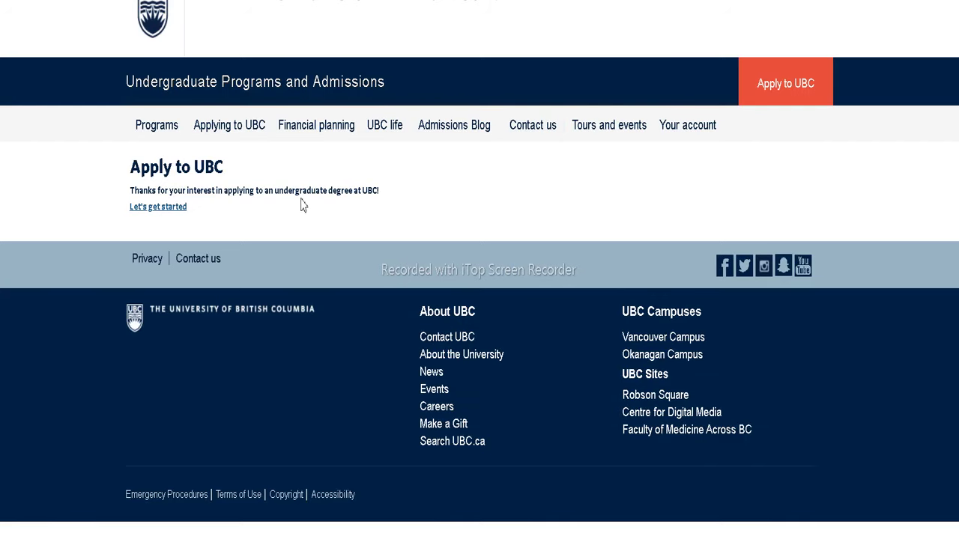
Step: Start the undergraduate application from the Apply to UBC page and continue to EducationPlannerBC
{"action": "left_click", "coordinate": [157, 208]}
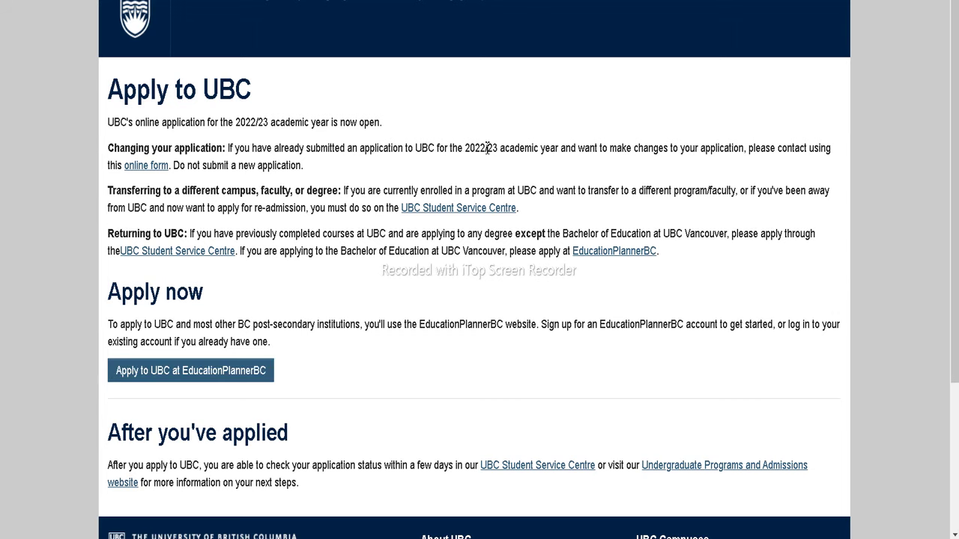
{"action": "scroll", "coordinate": [487, 147], "scroll_direction": "down", "scroll_amount": 1}
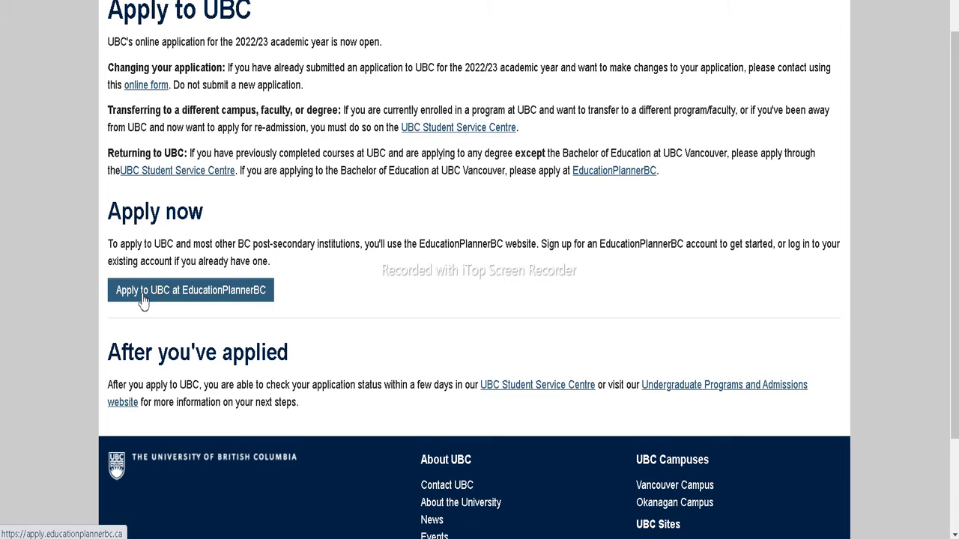
{"action": "left_click", "coordinate": [250, 295]}
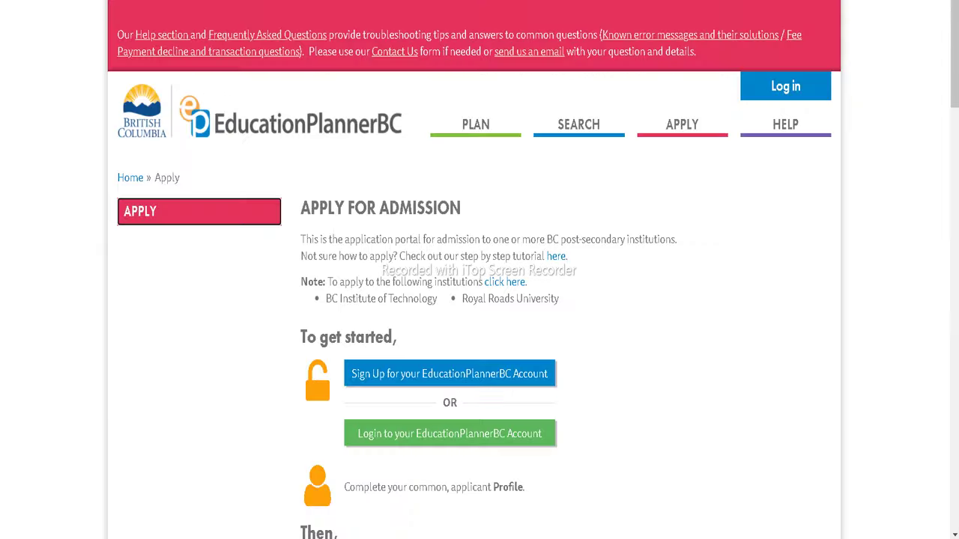
Step: Examine the EducationPlannerBC account options, application stages and institution list, including the University of British Columbia
{"action": "scroll", "coordinate": [547, 229], "scroll_direction": "down", "scroll_amount": 3}
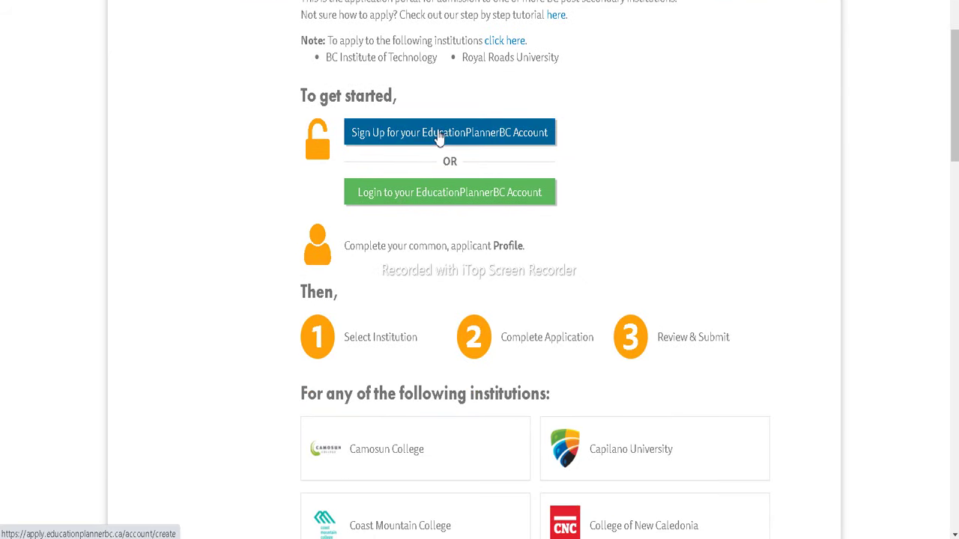
{"action": "scroll", "coordinate": [507, 142], "scroll_direction": "down", "scroll_amount": 1}
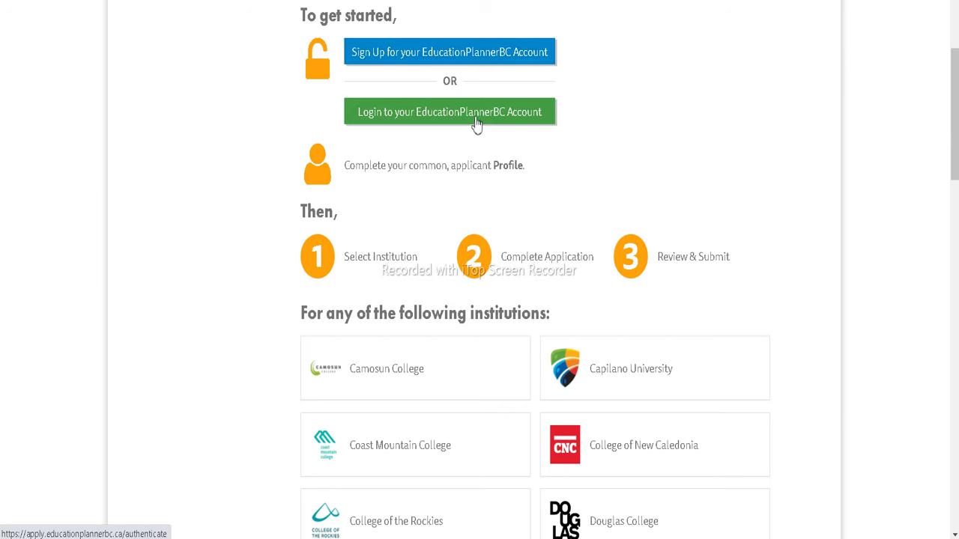
{"action": "scroll", "coordinate": [477, 122], "scroll_direction": "down", "scroll_amount": 1}
{"action": "scroll", "coordinate": [478, 123], "scroll_direction": "down", "scroll_amount": 1}
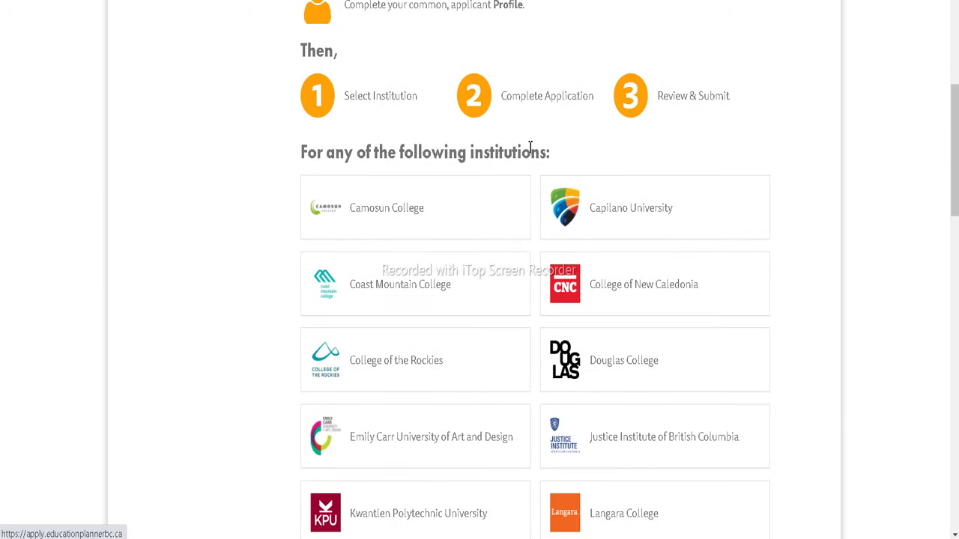
{"action": "scroll", "coordinate": [640, 202], "scroll_direction": "down", "scroll_amount": 4}
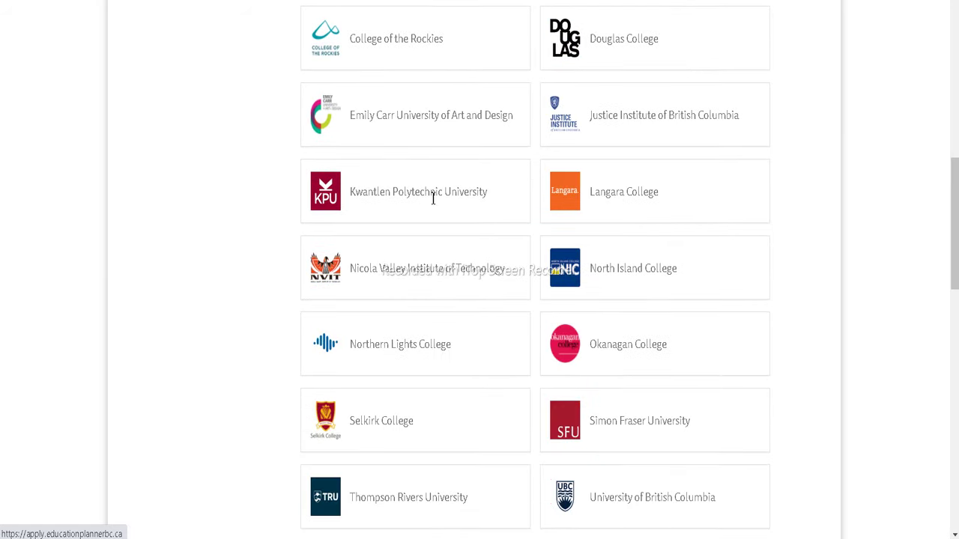
{"action": "scroll", "coordinate": [638, 224], "scroll_direction": "down", "scroll_amount": 2}
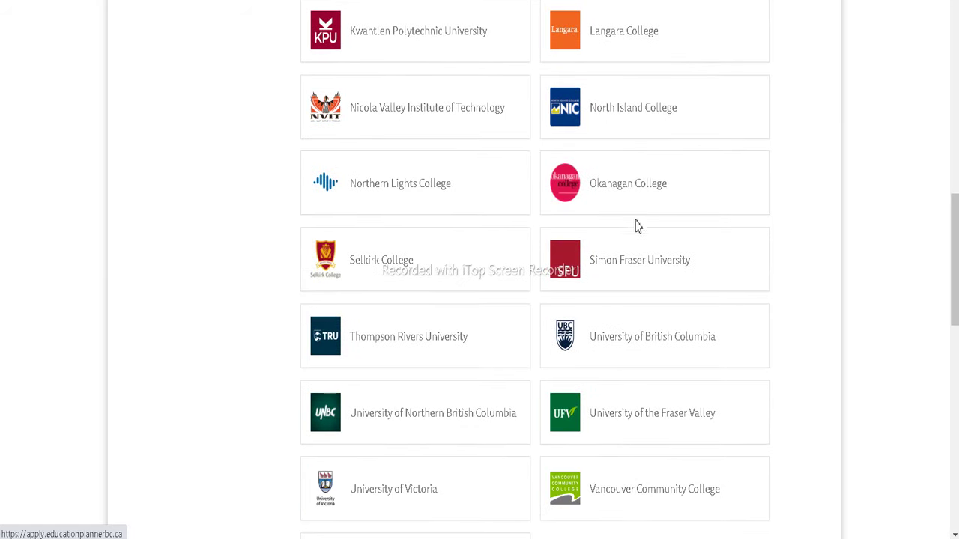
{"action": "scroll", "coordinate": [500, 267], "scroll_direction": "down", "scroll_amount": 2}
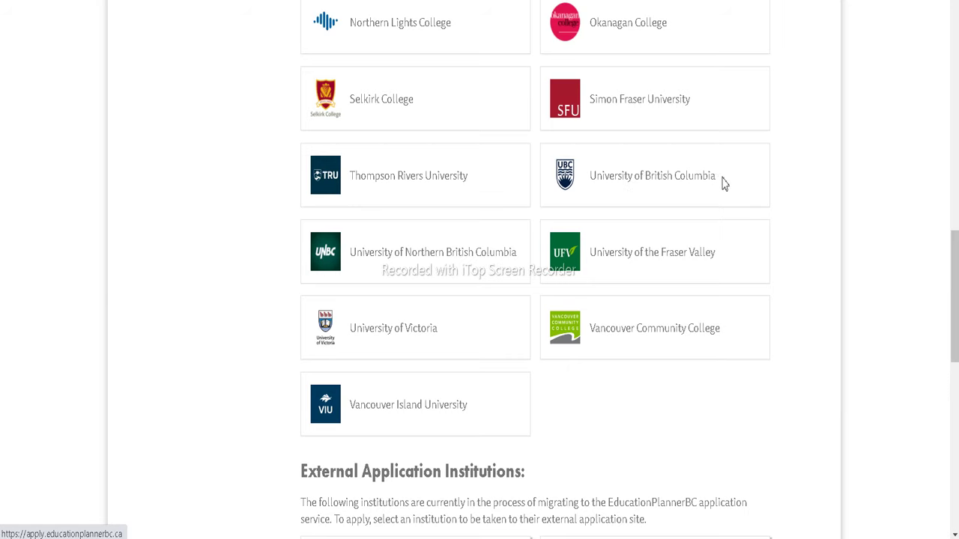
{"action": "left_click_drag", "start_coordinate": [722, 184], "coordinate": [552, 188]}
{"action": "left_click", "coordinate": [637, 176]}
{"action": "scroll", "coordinate": [644, 194], "scroll_direction": "down", "scroll_amount": 2}
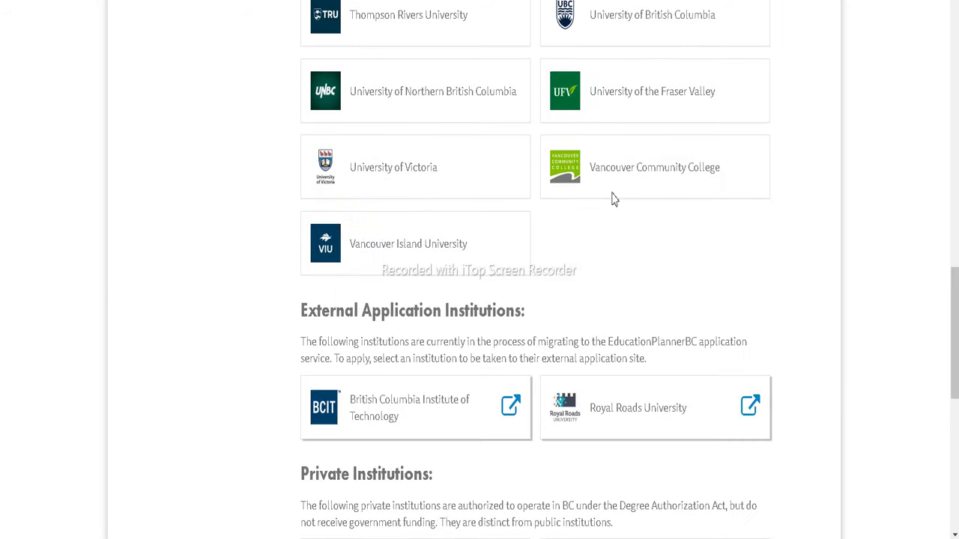
{"action": "scroll", "coordinate": [611, 199], "scroll_direction": "down", "scroll_amount": 1}
{"action": "scroll", "coordinate": [610, 199], "scroll_direction": "down", "scroll_amount": 6}
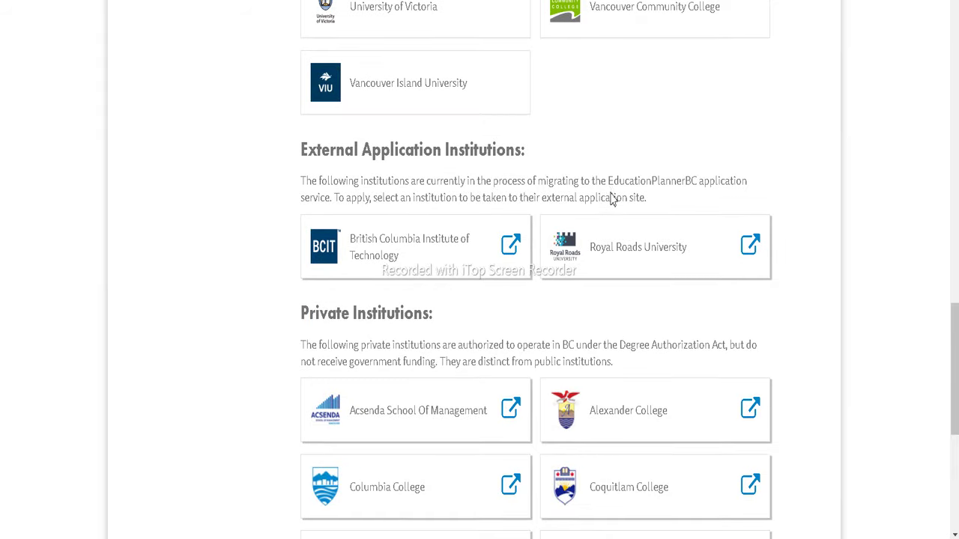
{"action": "scroll", "coordinate": [610, 207], "scroll_direction": "up", "scroll_amount": 2}
{"action": "scroll", "coordinate": [610, 207], "scroll_direction": "up", "scroll_amount": 15}
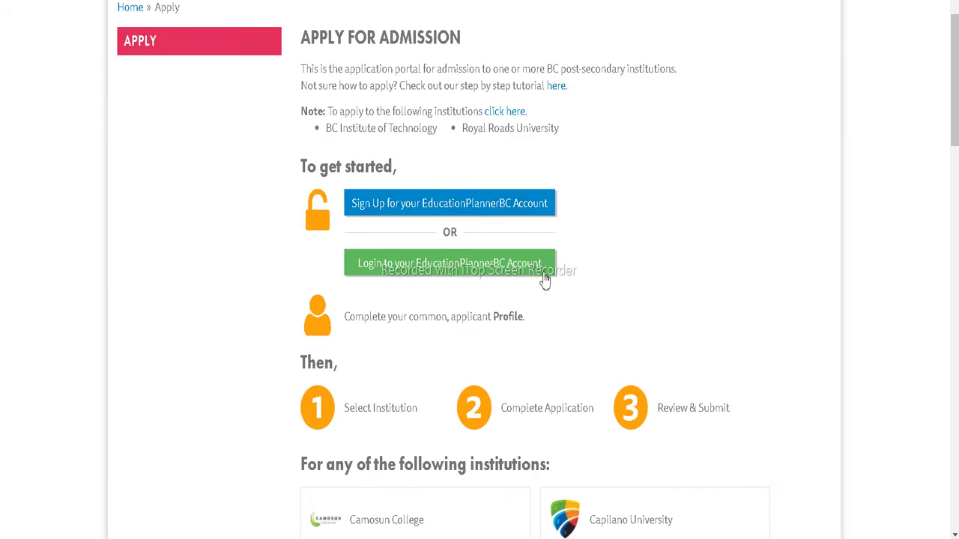
Step: Try to sign up for an EducationPlannerBC account, filling in the email address and its confirmation
{"action": "left_click", "coordinate": [463, 208]}
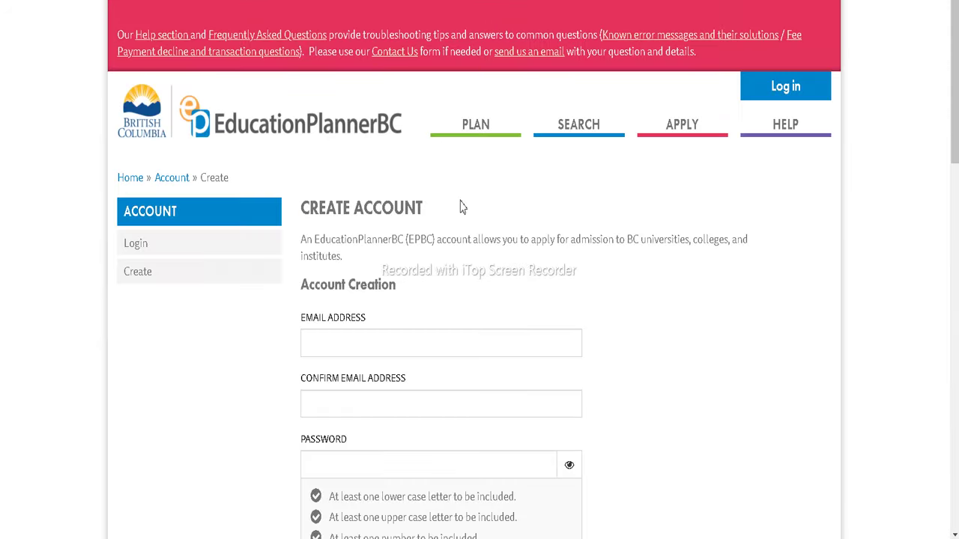
{"action": "scroll", "coordinate": [463, 208], "scroll_direction": "down", "scroll_amount": 3}
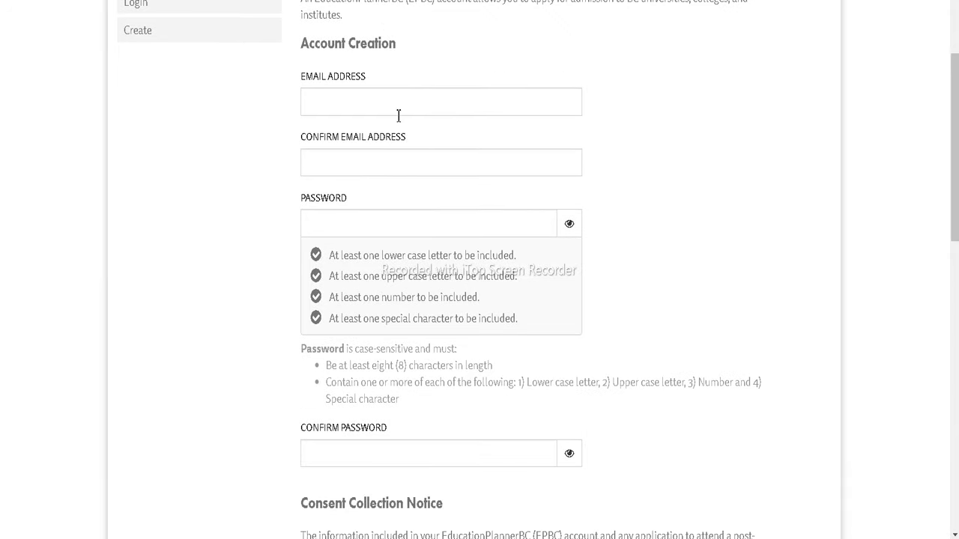
{"action": "left_click", "coordinate": [398, 114]}
{"action": "left_click", "coordinate": [378, 139]}
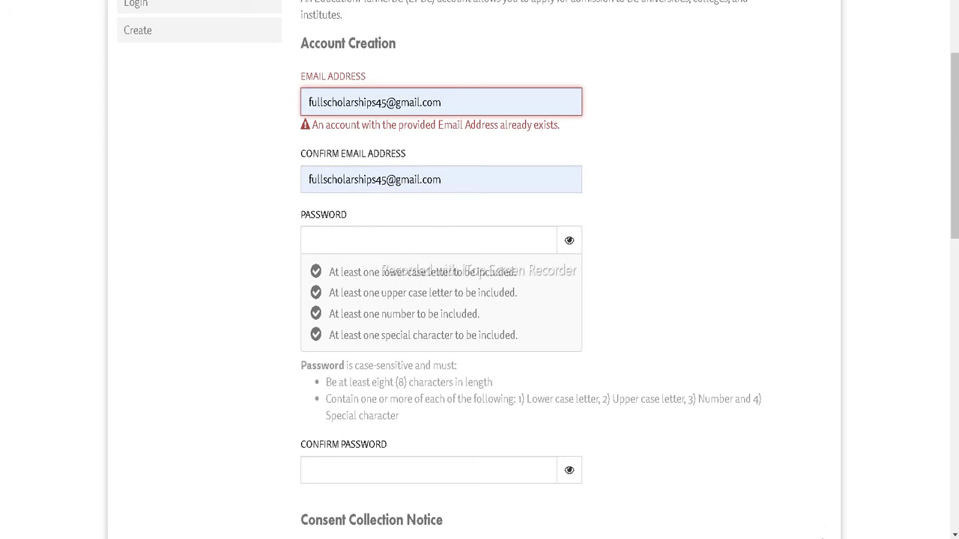
Step: Switch from account creation to login and sign in with the saved email address and password
{"action": "scroll", "coordinate": [400, 277], "scroll_direction": "up", "scroll_amount": 1}
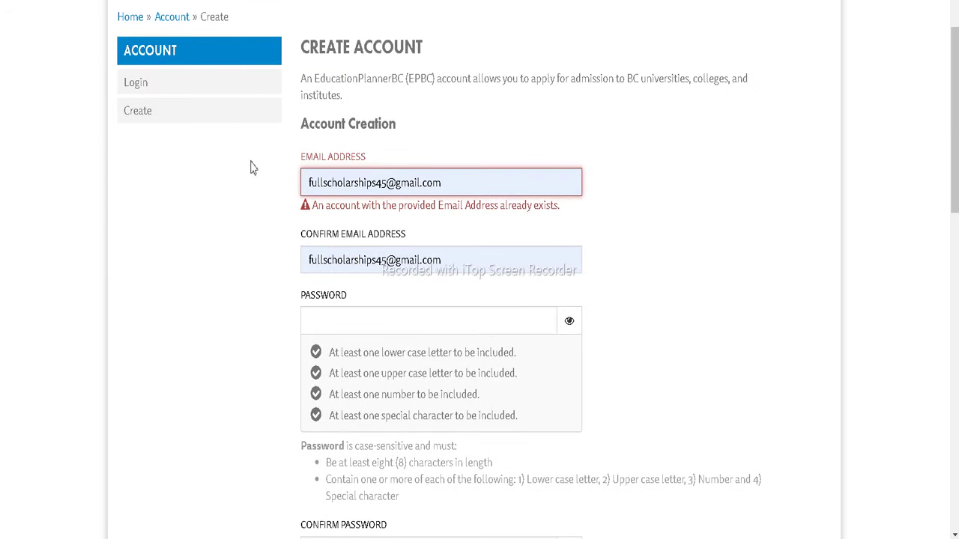
{"action": "left_click", "coordinate": [143, 93]}
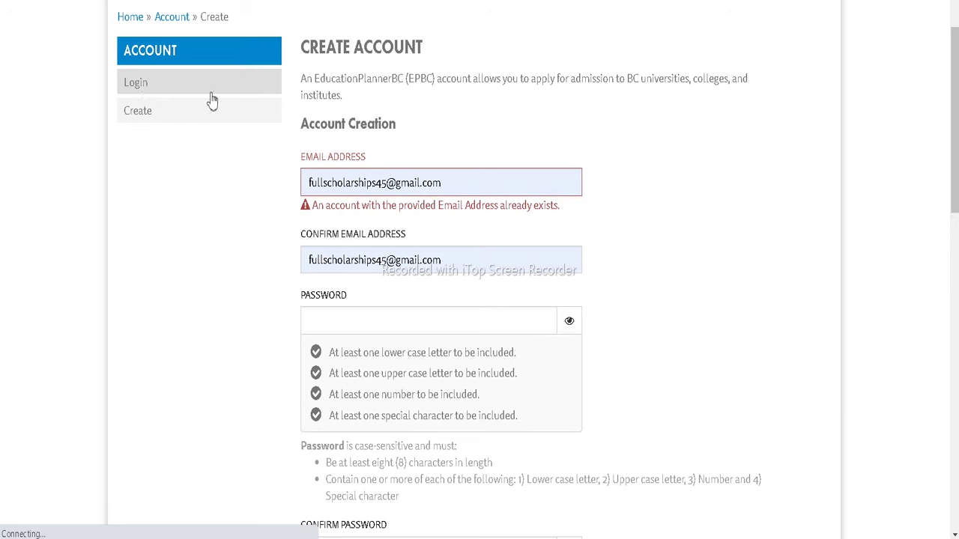
{"action": "scroll", "coordinate": [503, 282], "scroll_direction": "up", "scroll_amount": 2}
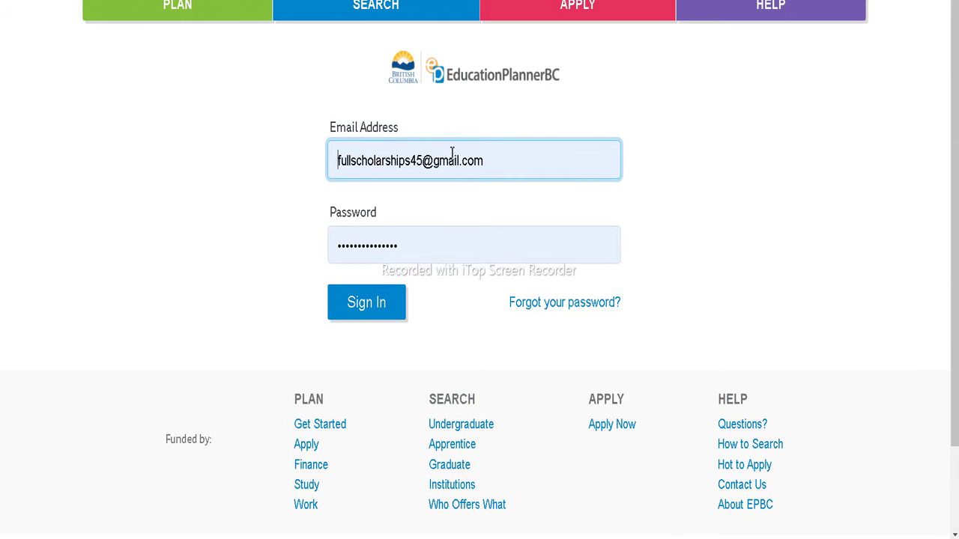
{"action": "left_click", "coordinate": [371, 307]}
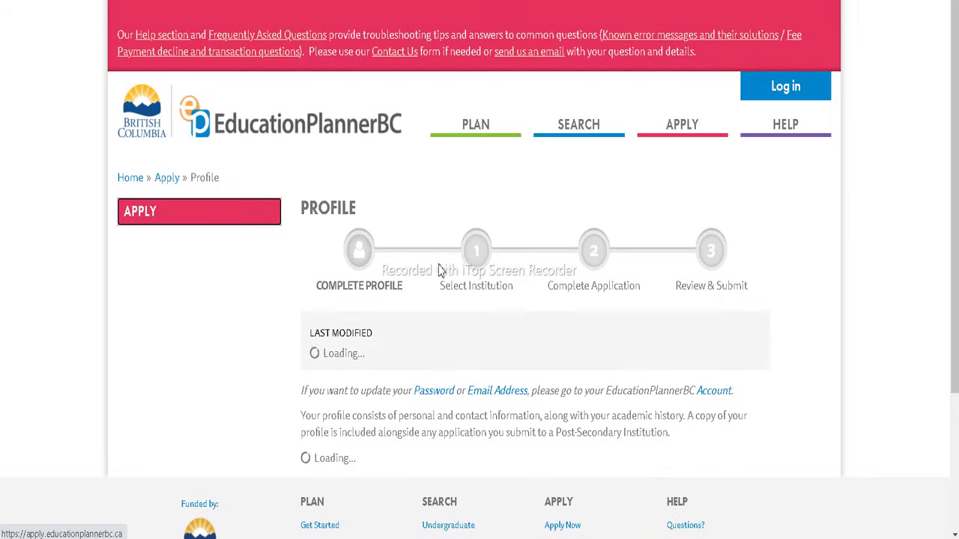
Step: Review the sections of the applicant profile and view the submitted applications
{"action": "scroll", "coordinate": [451, 266], "scroll_direction": "down", "scroll_amount": 2}
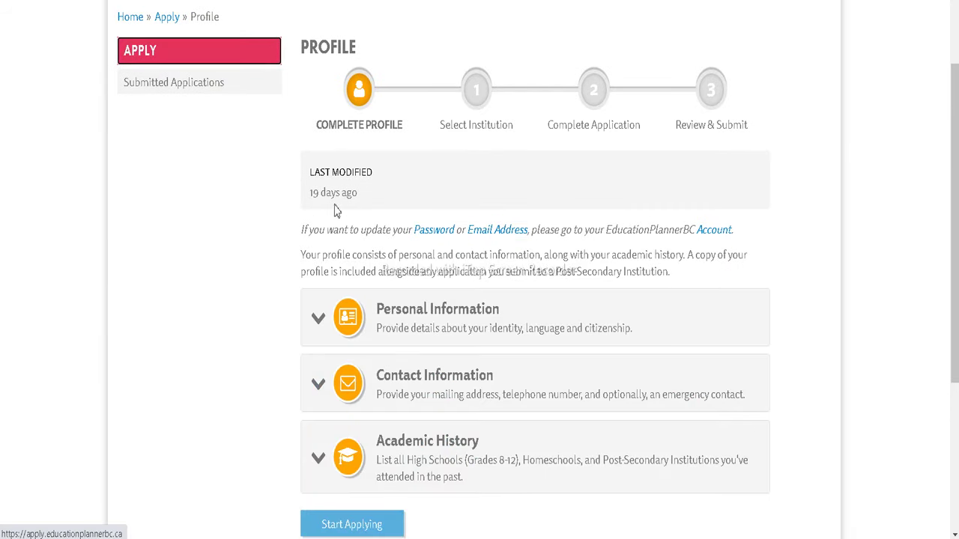
{"action": "scroll", "coordinate": [349, 214], "scroll_direction": "down", "scroll_amount": 2}
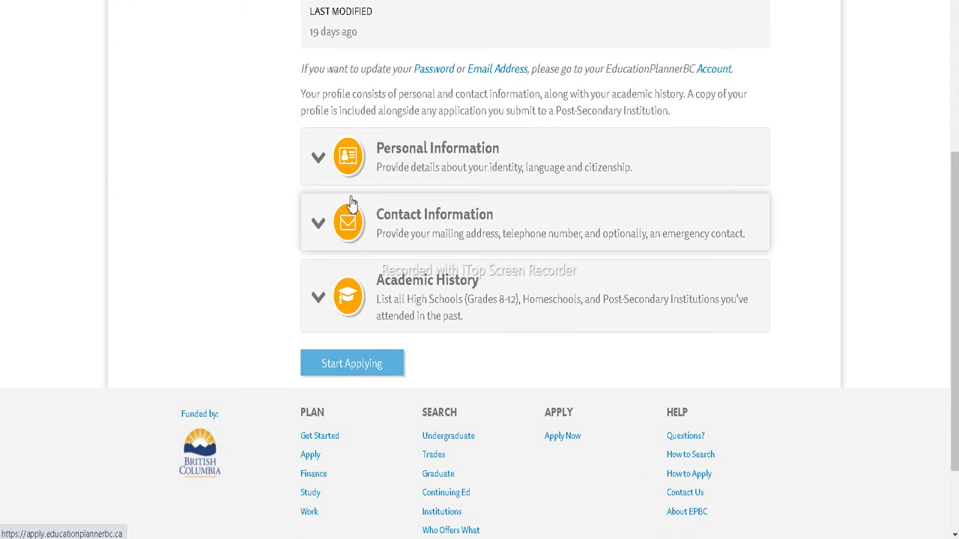
{"action": "scroll", "coordinate": [217, 116], "scroll_direction": "up", "scroll_amount": 3}
{"action": "left_click", "coordinate": [168, 169]}
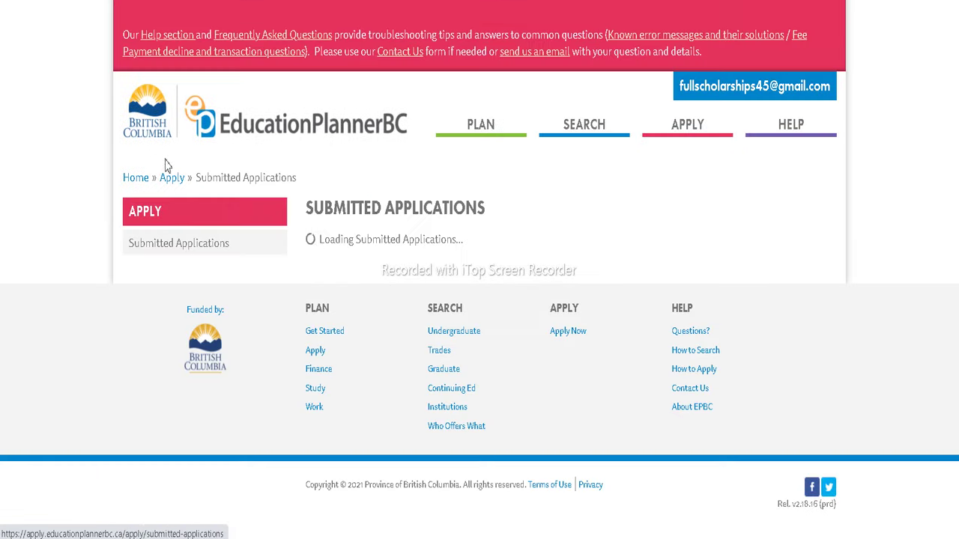
Step: Return to the applicant profile and open the Personal Information section
{"action": "left_click", "coordinate": [157, 218]}
{"action": "scroll", "coordinate": [387, 289], "scroll_direction": "down", "scroll_amount": 1}
{"action": "scroll", "coordinate": [387, 290], "scroll_direction": "down", "scroll_amount": 4}
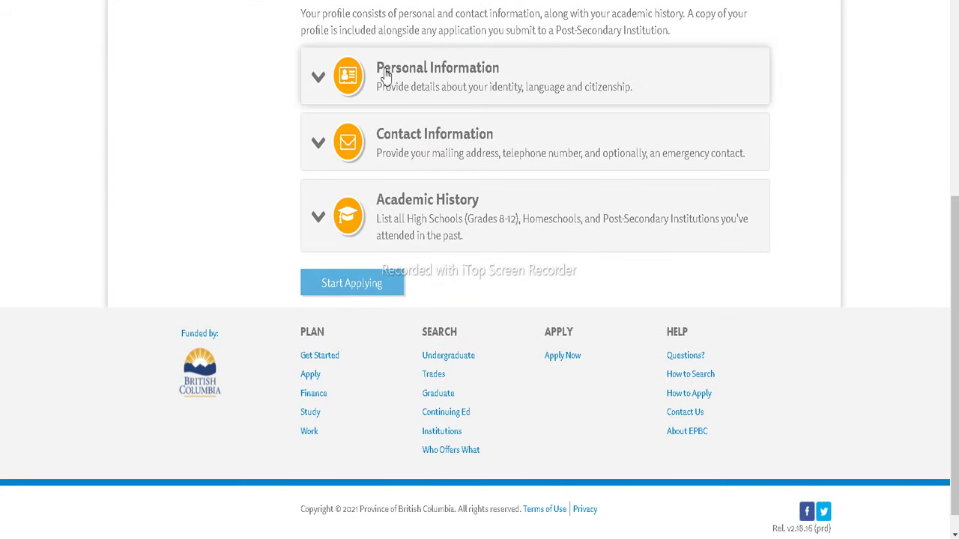
{"action": "left_click", "coordinate": [385, 75]}
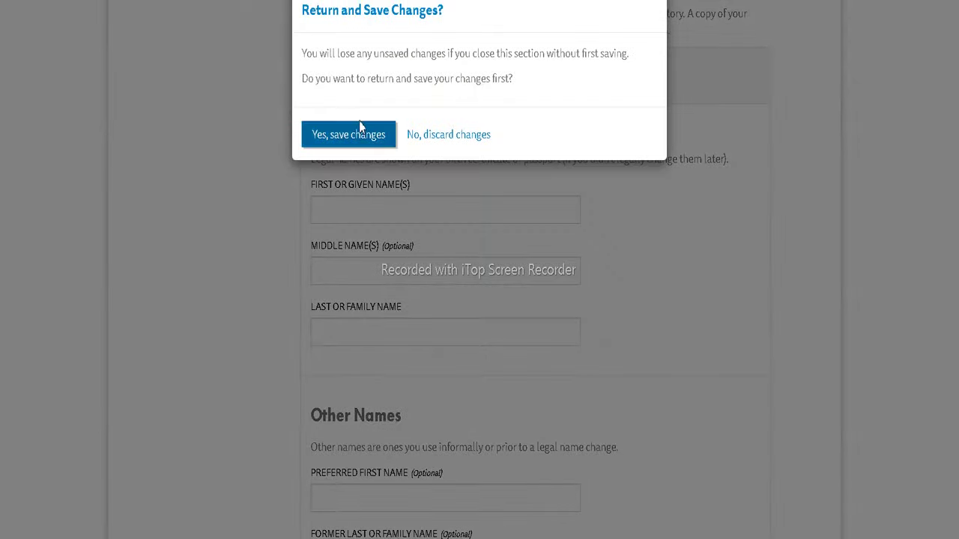
Step: Return to the unsaved Personal Information form and fill in the legal first and last names from a saved suggestion
{"action": "left_click", "coordinate": [363, 132]}
{"action": "scroll", "coordinate": [374, 171], "scroll_direction": "down", "scroll_amount": 3}
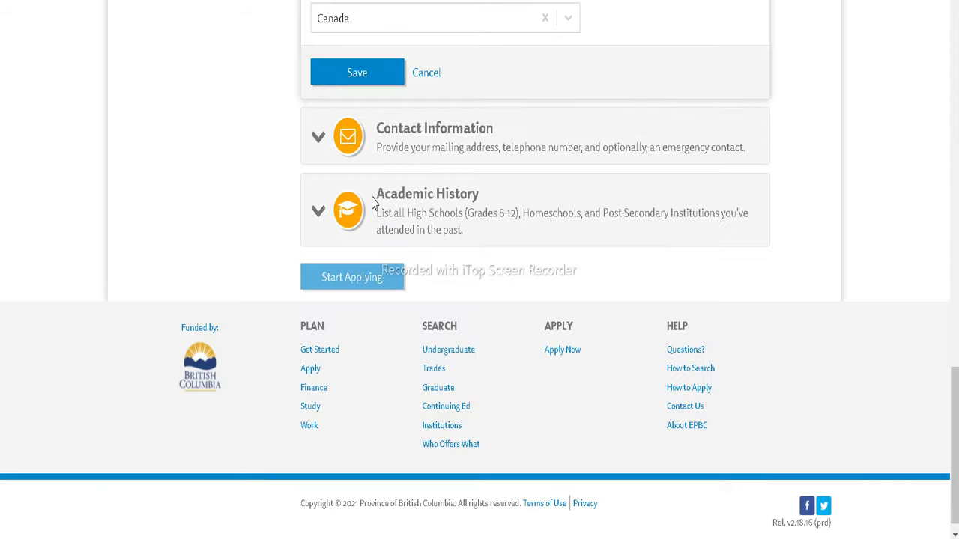
{"action": "scroll", "coordinate": [375, 206], "scroll_direction": "down", "scroll_amount": 1}
{"action": "scroll", "coordinate": [359, 255], "scroll_direction": "up", "scroll_amount": 15}
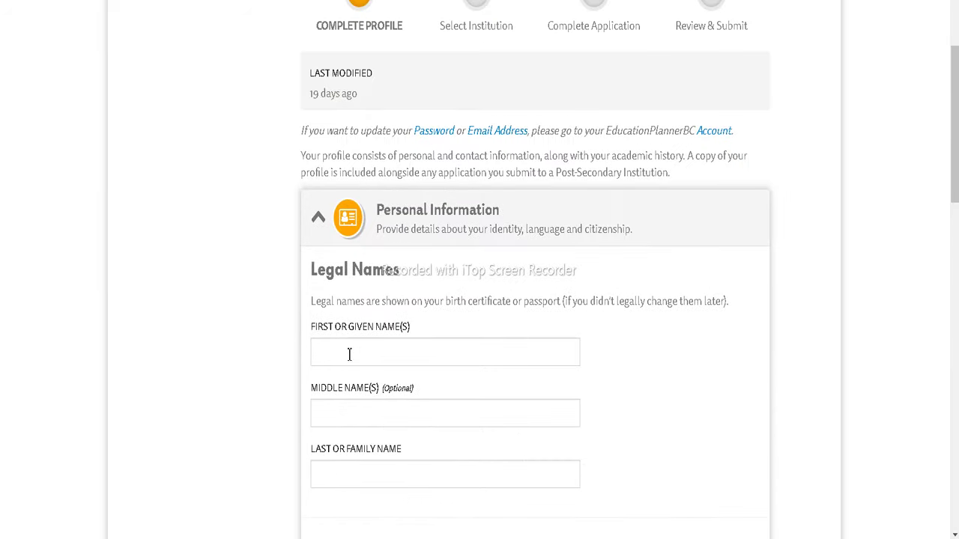
{"action": "left_click", "coordinate": [349, 355]}
{"action": "left_click", "coordinate": [349, 65]}
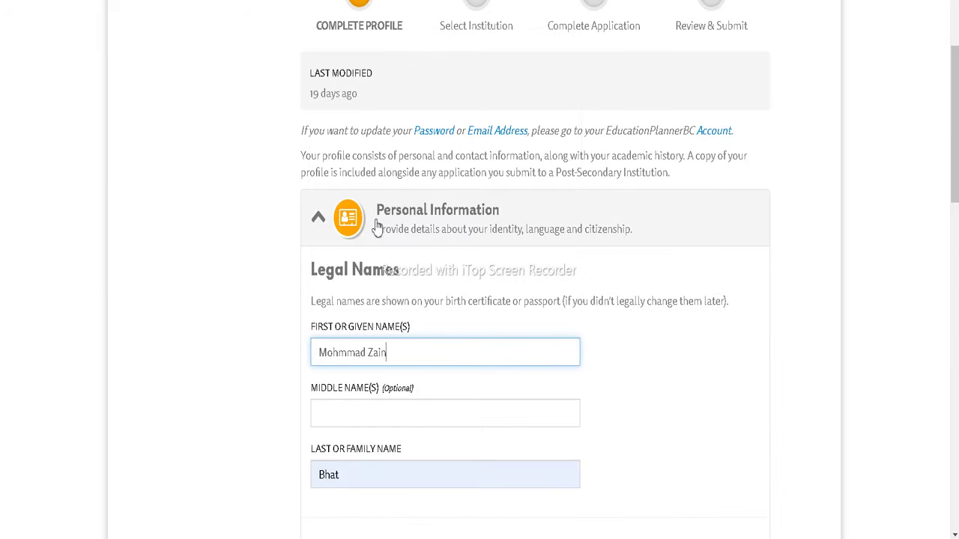
Step: Select the year, month and day of the applicant's date of birth under Other Details
{"action": "scroll", "coordinate": [382, 247], "scroll_direction": "down", "scroll_amount": 5}
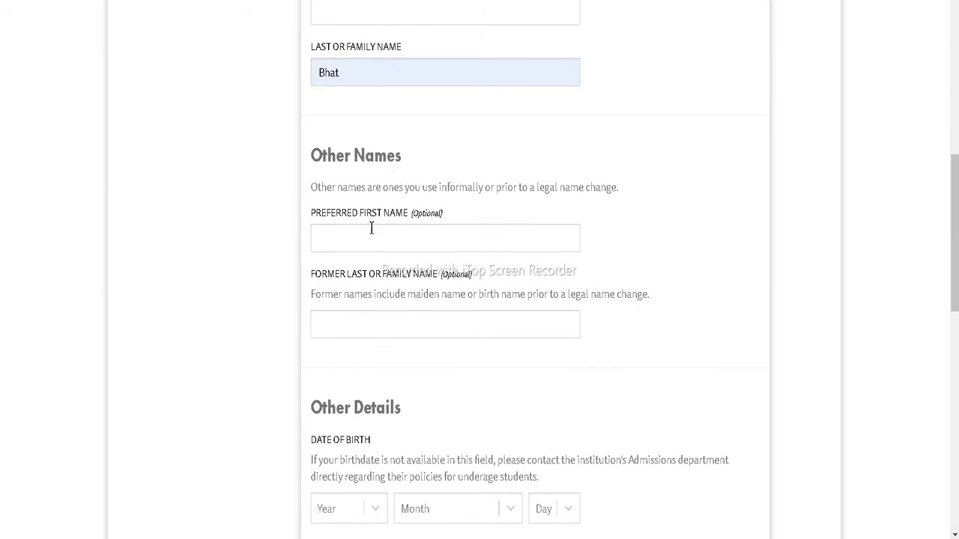
{"action": "scroll", "coordinate": [370, 227], "scroll_direction": "down", "scroll_amount": 3}
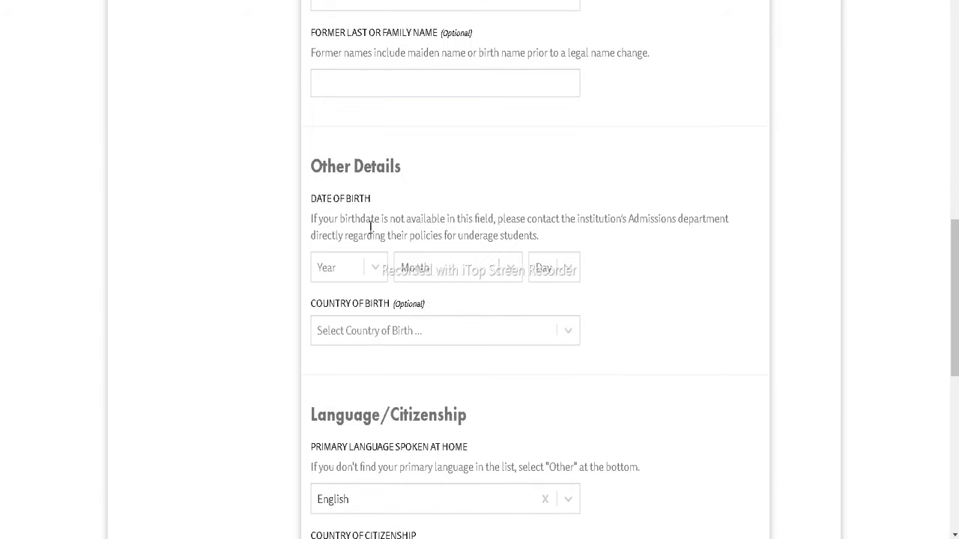
{"action": "left_click", "coordinate": [372, 268]}
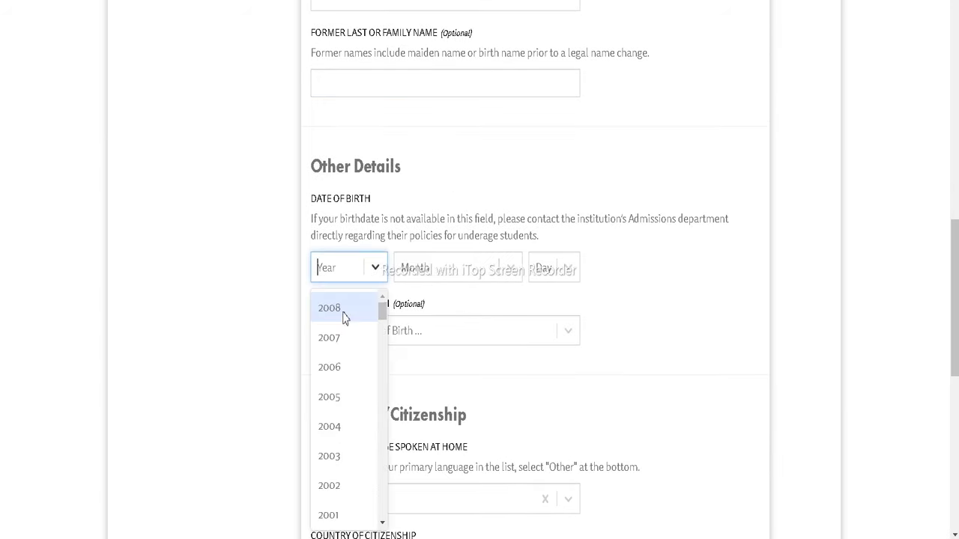
{"action": "scroll", "coordinate": [376, 353], "scroll_direction": "down", "scroll_amount": 10}
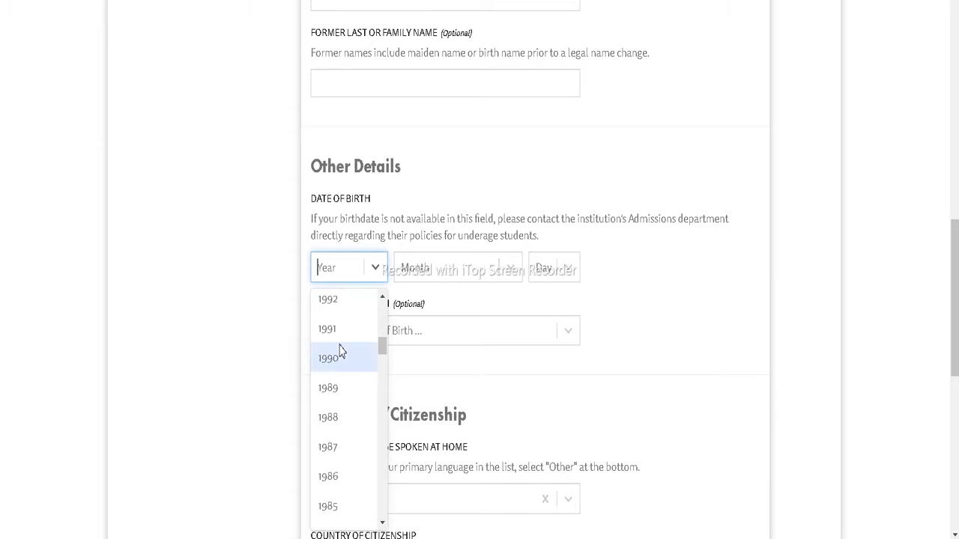
{"action": "scroll", "coordinate": [339, 349], "scroll_direction": "up", "scroll_amount": 5}
{"action": "left_click", "coordinate": [329, 293]}
{"action": "left_click", "coordinate": [427, 274]}
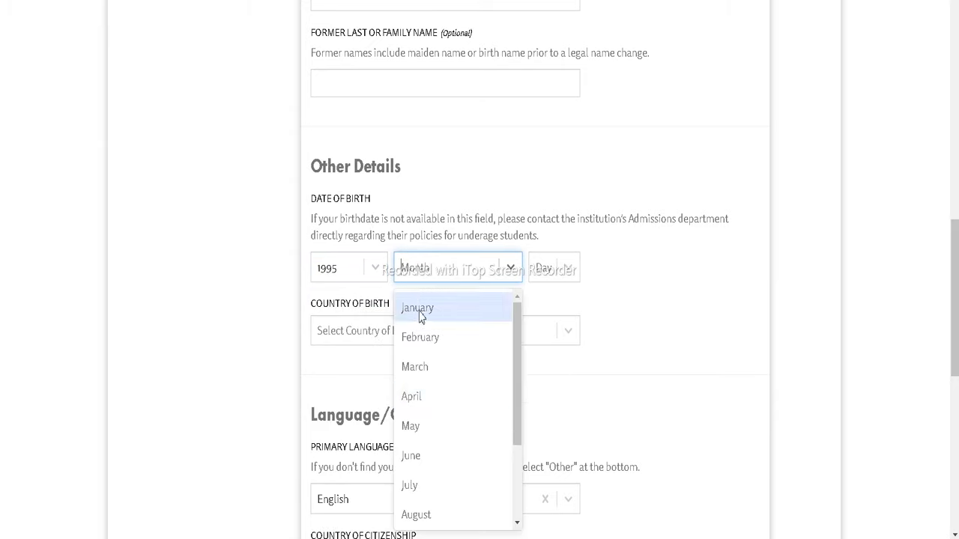
{"action": "scroll", "coordinate": [422, 402], "scroll_direction": "down", "scroll_amount": 2}
{"action": "left_click", "coordinate": [421, 426]}
{"action": "left_click", "coordinate": [541, 272]}
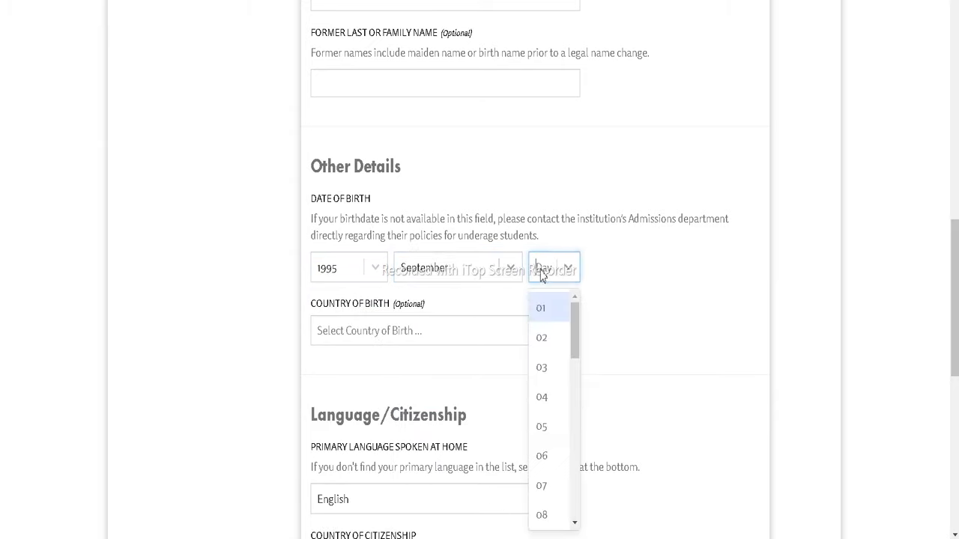
{"action": "left_click", "coordinate": [545, 313]}
Step: Set the country of birth to Nepal
{"action": "left_click", "coordinate": [421, 332]}
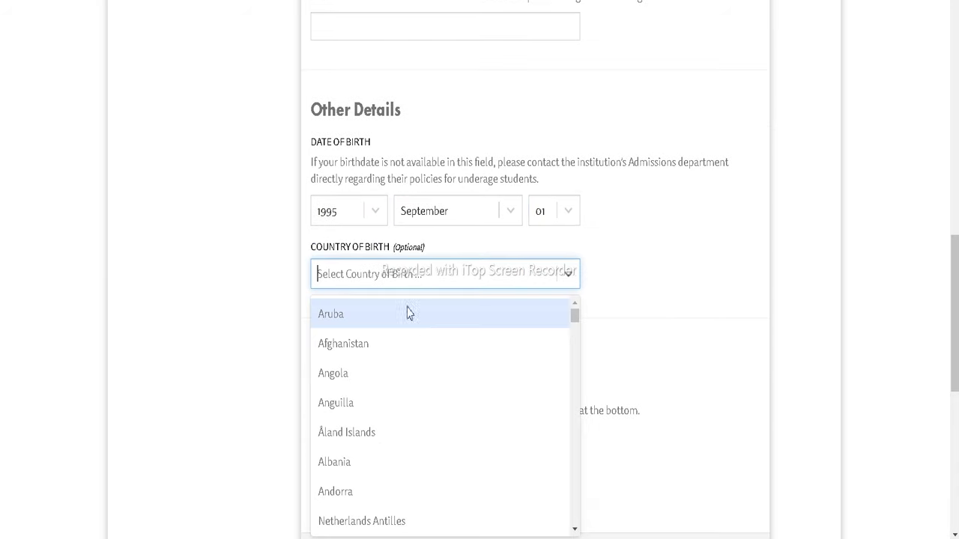
{"action": "scroll", "coordinate": [400, 327], "scroll_direction": "down", "scroll_amount": 10}
{"action": "scroll", "coordinate": [401, 356], "scroll_direction": "down", "scroll_amount": 10}
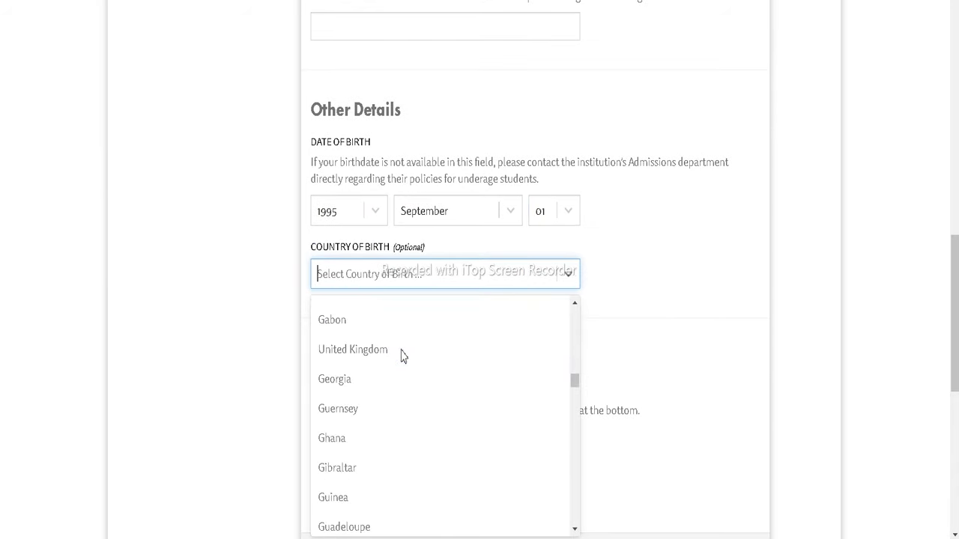
{"action": "scroll", "coordinate": [396, 371], "scroll_direction": "down", "scroll_amount": 15}
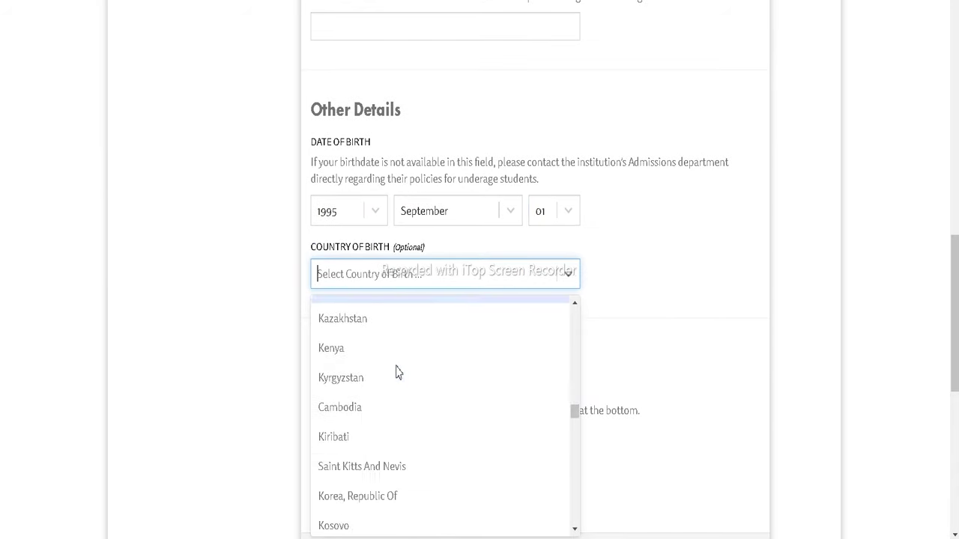
{"action": "scroll", "coordinate": [396, 370], "scroll_direction": "up", "scroll_amount": 6}
{"action": "scroll", "coordinate": [392, 371], "scroll_direction": "down", "scroll_amount": 7}
{"action": "scroll", "coordinate": [390, 370], "scroll_direction": "down", "scroll_amount": 6}
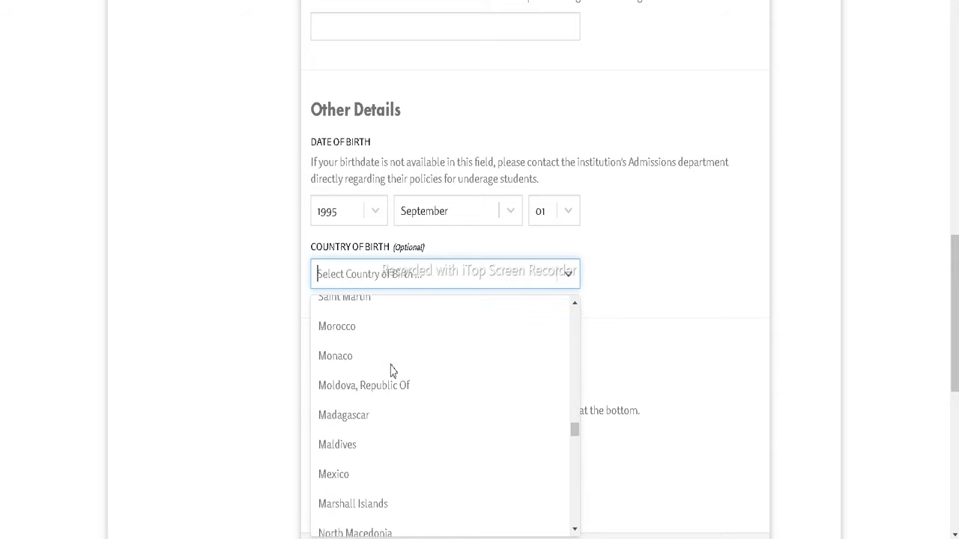
{"action": "scroll", "coordinate": [344, 435], "scroll_direction": "down", "scroll_amount": 3}
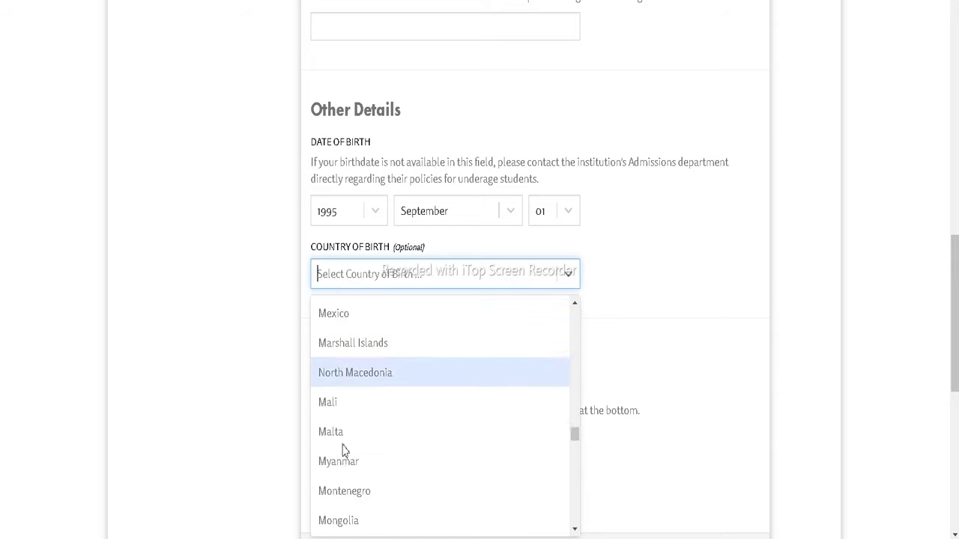
{"action": "scroll", "coordinate": [343, 442], "scroll_direction": "down", "scroll_amount": 8}
{"action": "scroll", "coordinate": [344, 449], "scroll_direction": "down", "scroll_amount": 10}
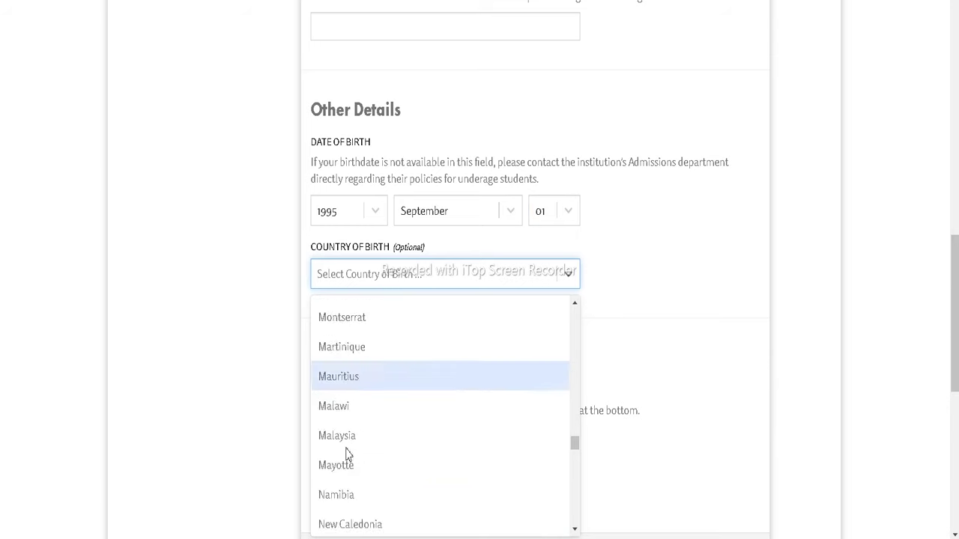
{"action": "left_click", "coordinate": [346, 446]}
Step: Change the country of citizenship to Nepal and try to save the Personal Information section
{"action": "scroll", "coordinate": [346, 449], "scroll_direction": "down", "scroll_amount": 2}
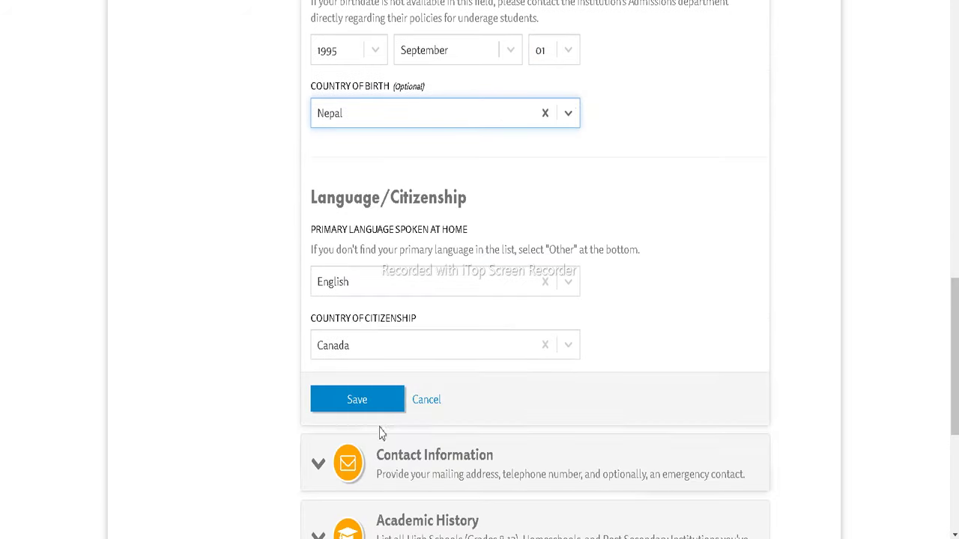
{"action": "left_click", "coordinate": [362, 358]}
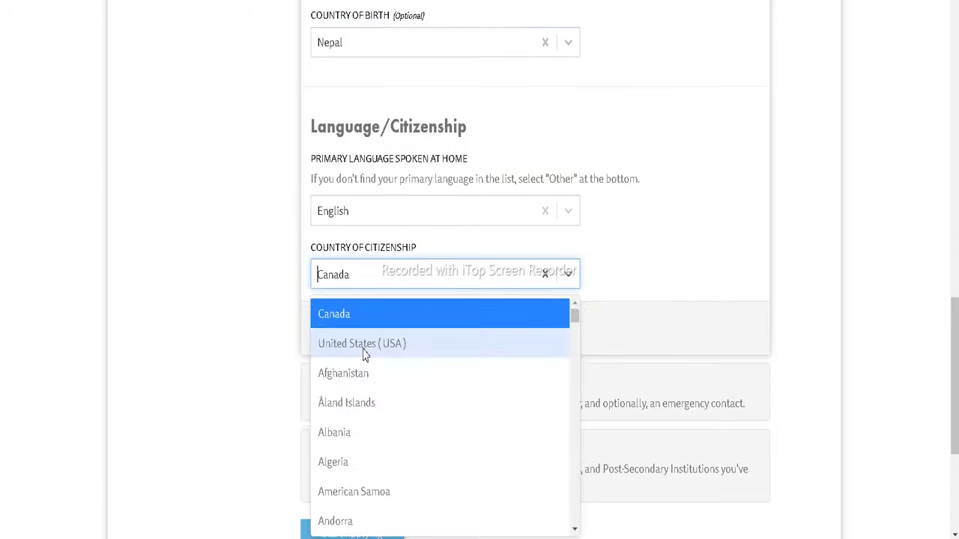
{"action": "scroll", "coordinate": [363, 359], "scroll_direction": "down", "scroll_amount": 20}
{"action": "scroll", "coordinate": [363, 373], "scroll_direction": "down", "scroll_amount": 12}
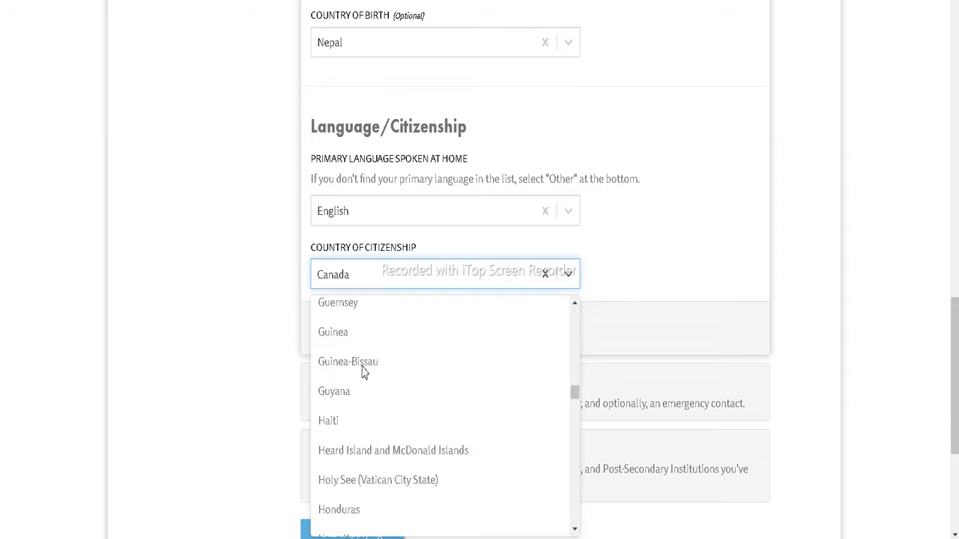
{"action": "scroll", "coordinate": [362, 373], "scroll_direction": "down", "scroll_amount": 15}
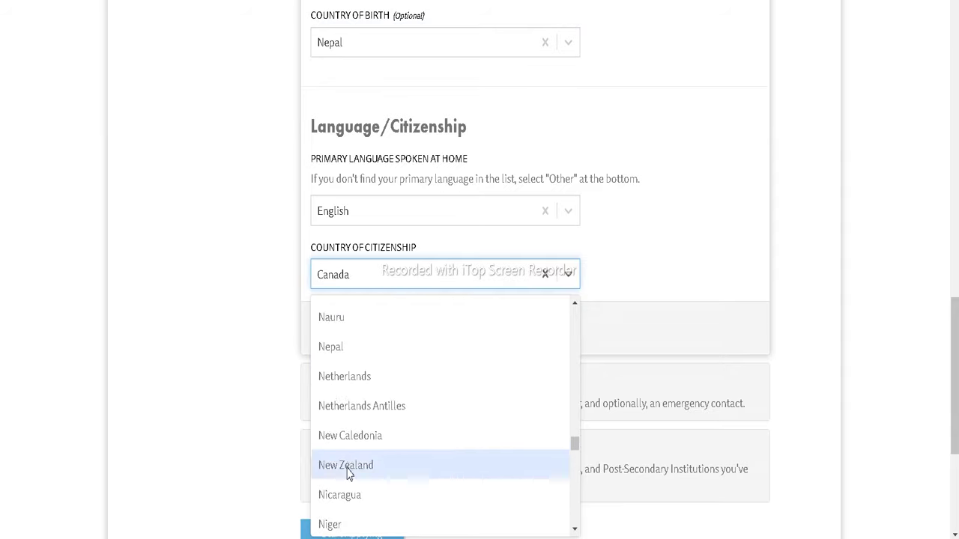
{"action": "left_click", "coordinate": [344, 347]}
{"action": "left_click", "coordinate": [357, 392]}
Step: Choose an immigration/visa status in Canada and save the Personal Information section
{"action": "scroll", "coordinate": [360, 396], "scroll_direction": "down", "scroll_amount": 4}
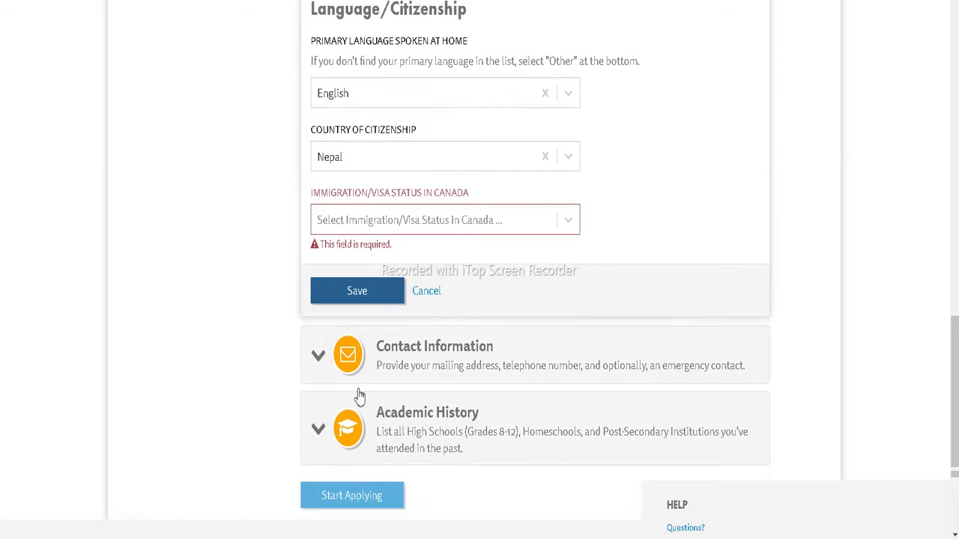
{"action": "left_click", "coordinate": [381, 22]}
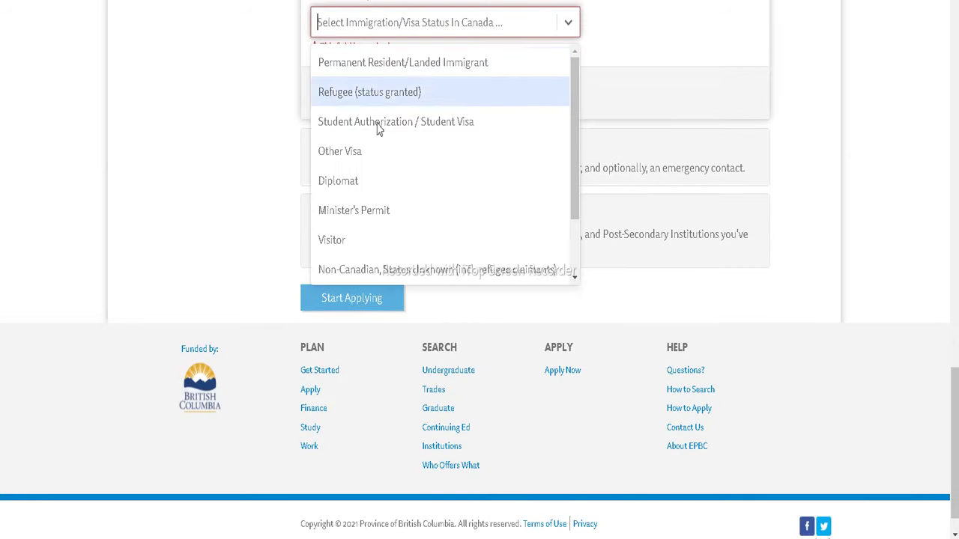
{"action": "left_click", "coordinate": [357, 270]}
{"action": "left_click", "coordinate": [351, 80]}
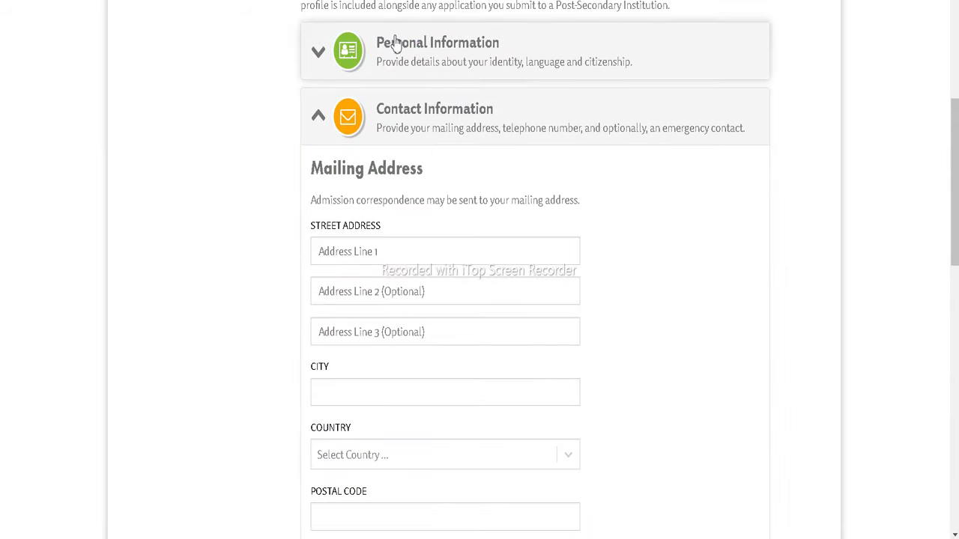
Step: Fill in the street address, city and postal code of the mailing address from a saved address suggestion
{"action": "left_click", "coordinate": [360, 251]}
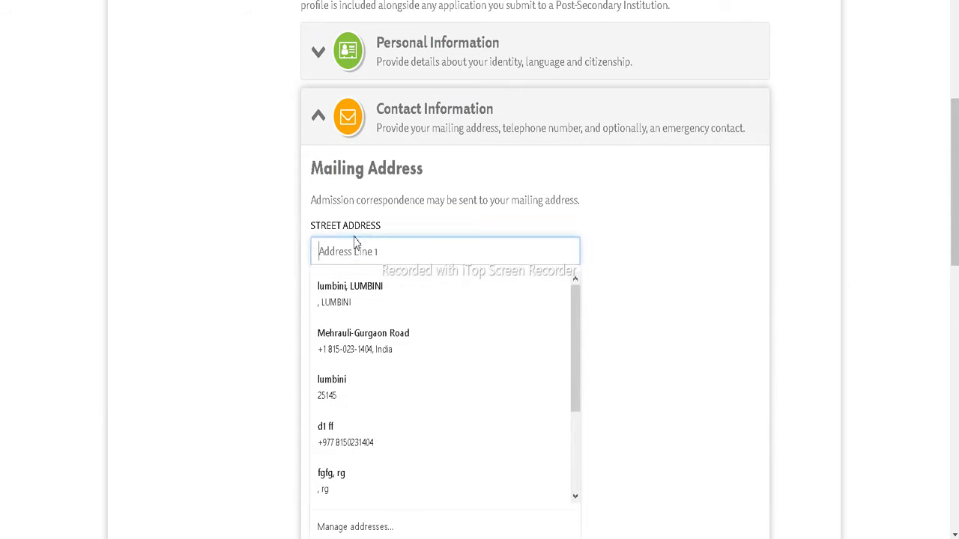
{"action": "left_click", "coordinate": [357, 286]}
{"action": "scroll", "coordinate": [362, 288], "scroll_direction": "down", "scroll_amount": 3}
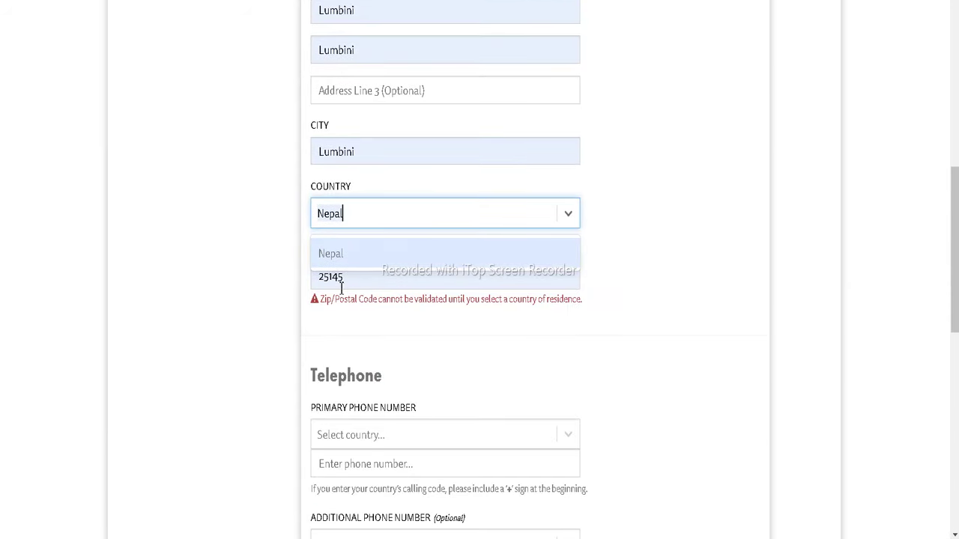
Step: Set the country of the mailing address to Nepal
{"action": "left_click", "coordinate": [341, 280]}
{"action": "left_click", "coordinate": [341, 310]}
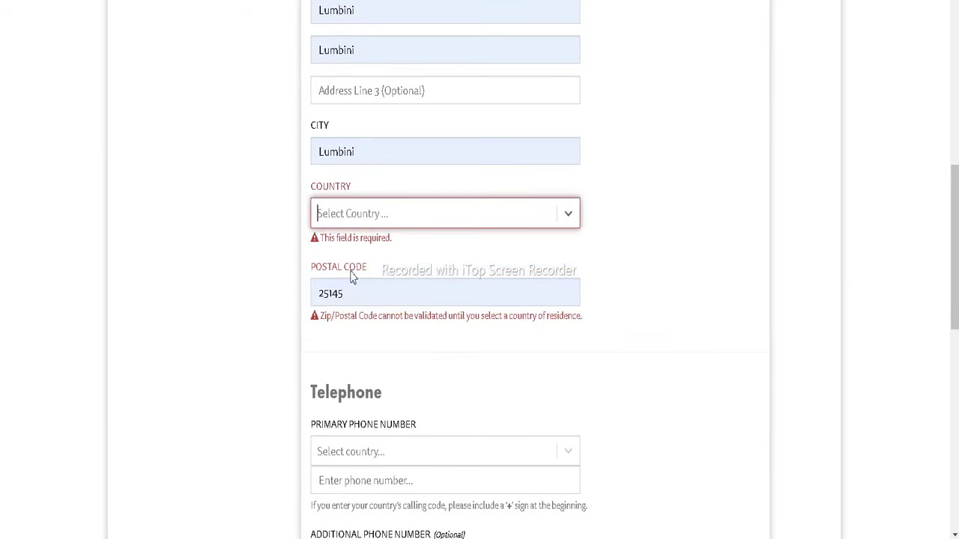
{"action": "left_click", "coordinate": [352, 222]}
{"action": "scroll", "coordinate": [355, 293], "scroll_direction": "down", "scroll_amount": 20}
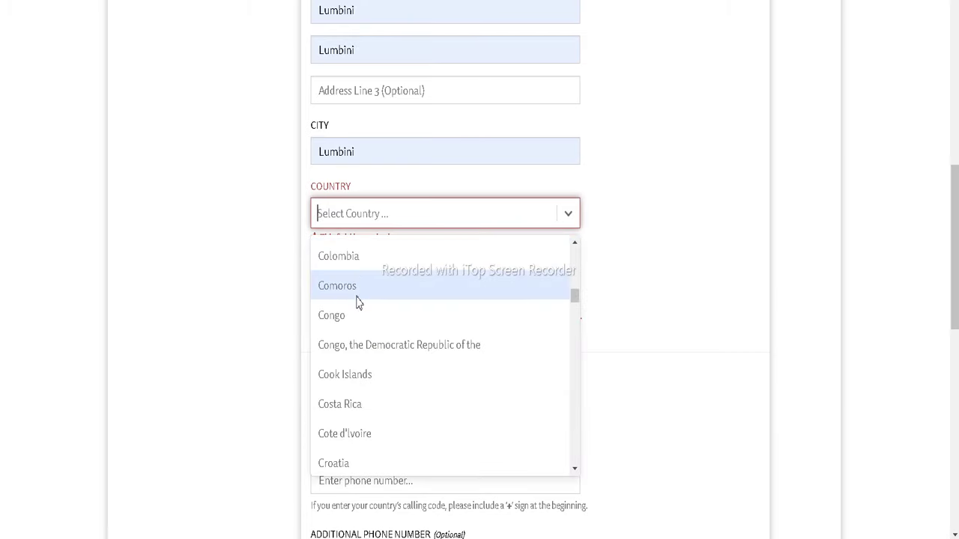
{"action": "scroll", "coordinate": [356, 304], "scroll_direction": "down", "scroll_amount": 20}
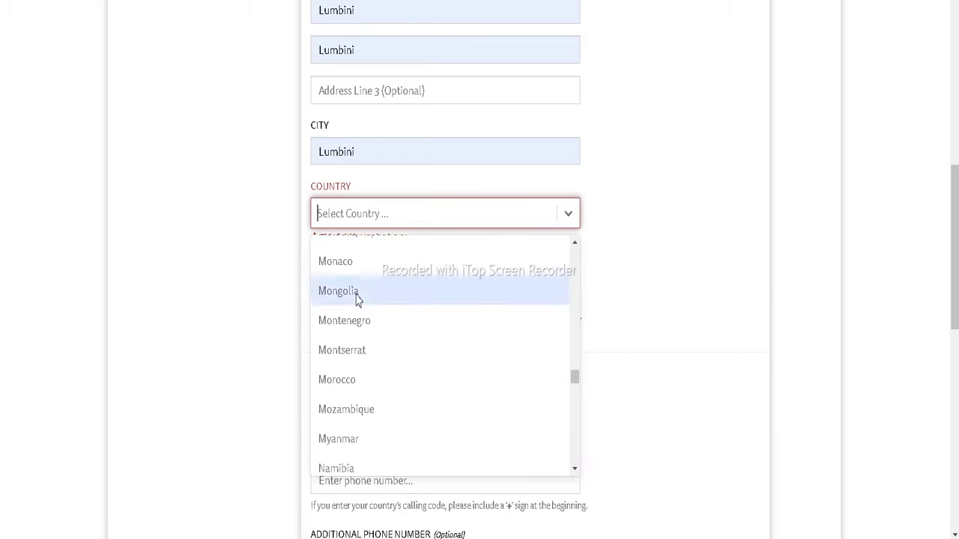
{"action": "scroll", "coordinate": [357, 300], "scroll_direction": "up", "scroll_amount": 5}
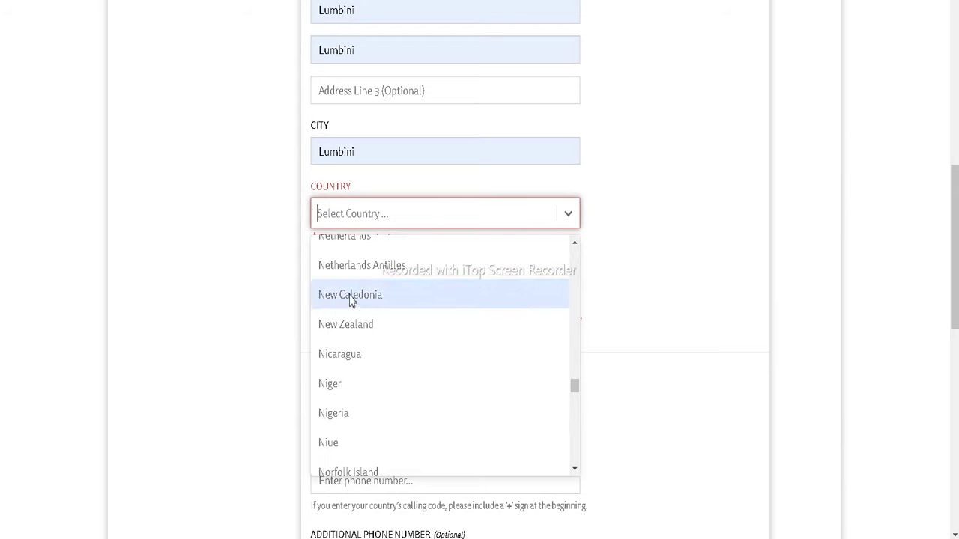
{"action": "left_click", "coordinate": [347, 291]}
Step: Try to save the Contact Information section with only the mailing address filled in
{"action": "scroll", "coordinate": [410, 345], "scroll_direction": "down", "scroll_amount": 5}
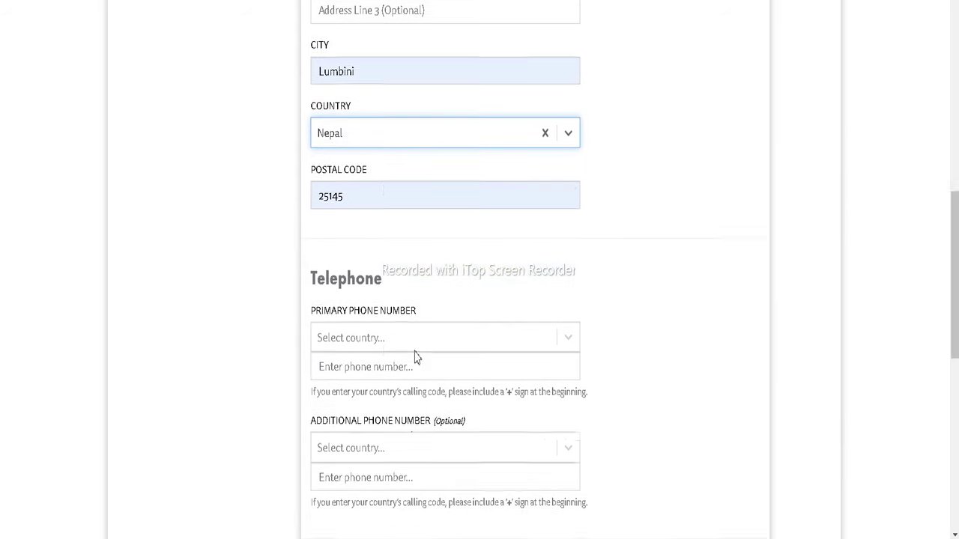
{"action": "scroll", "coordinate": [407, 326], "scroll_direction": "down", "scroll_amount": 2}
{"action": "left_click", "coordinate": [357, 312]}
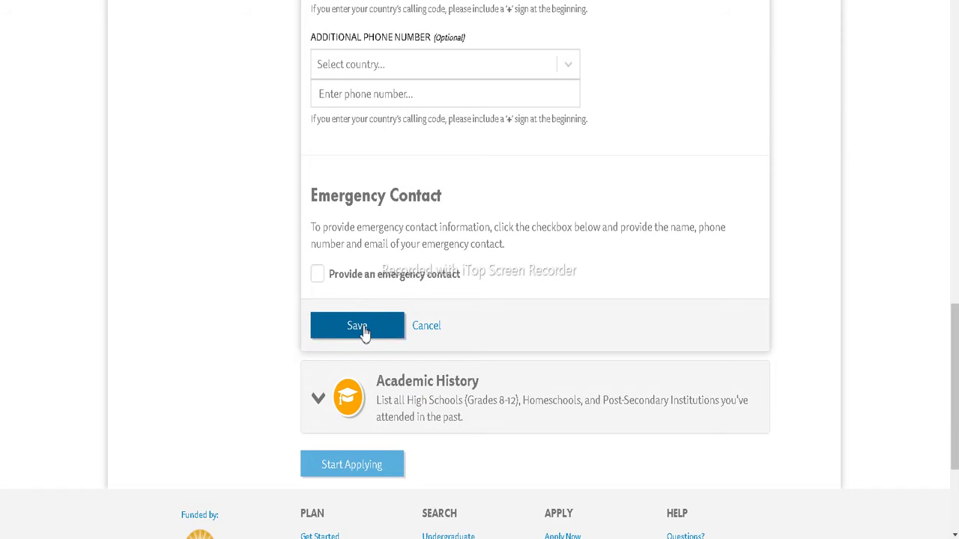
{"action": "left_click", "coordinate": [363, 330]}
Step: Set the primary phone number's country to Nepal and fill in the applicant's phone number from a saved suggestion
{"action": "left_click", "coordinate": [357, 183]}
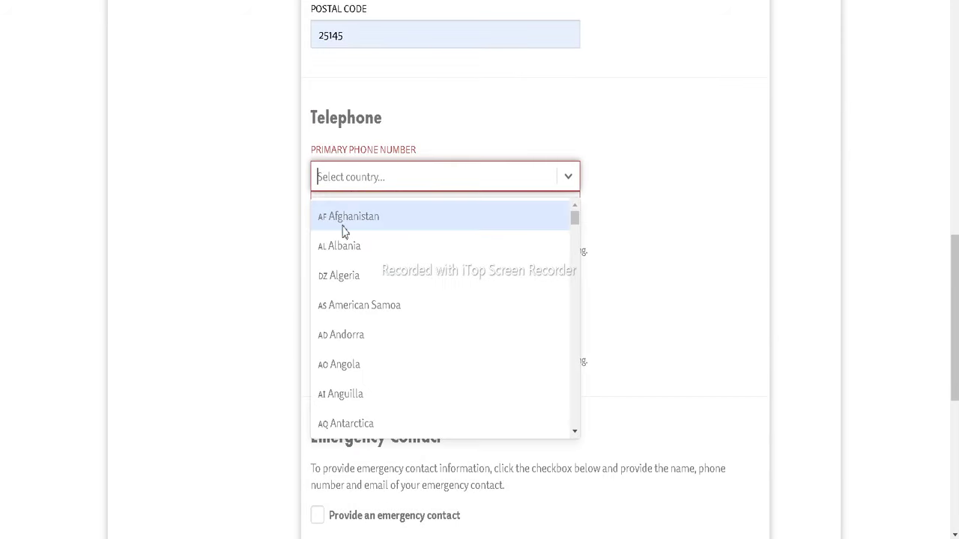
{"action": "scroll", "coordinate": [357, 257], "scroll_direction": "down", "scroll_amount": 15}
{"action": "scroll", "coordinate": [358, 260], "scroll_direction": "down", "scroll_amount": 15}
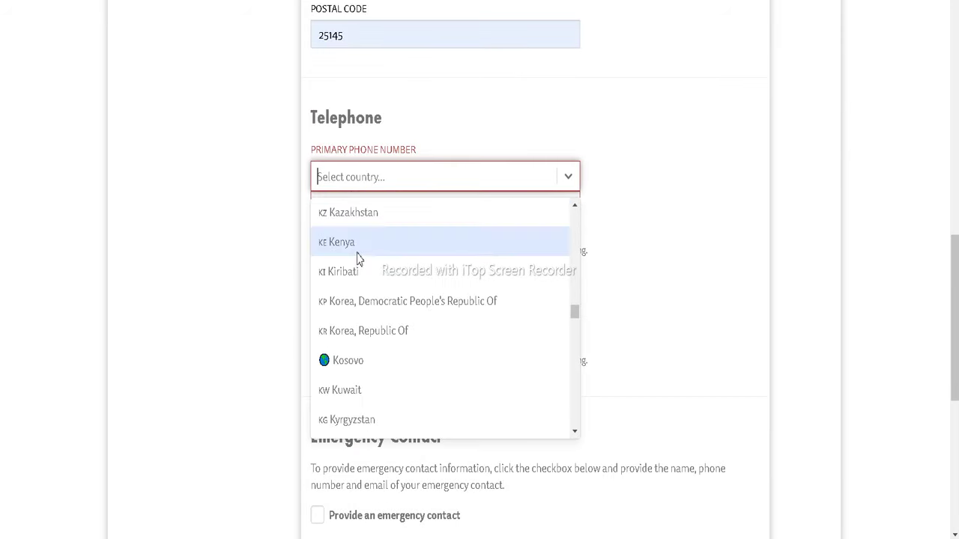
{"action": "scroll", "coordinate": [357, 260], "scroll_direction": "down", "scroll_amount": 10}
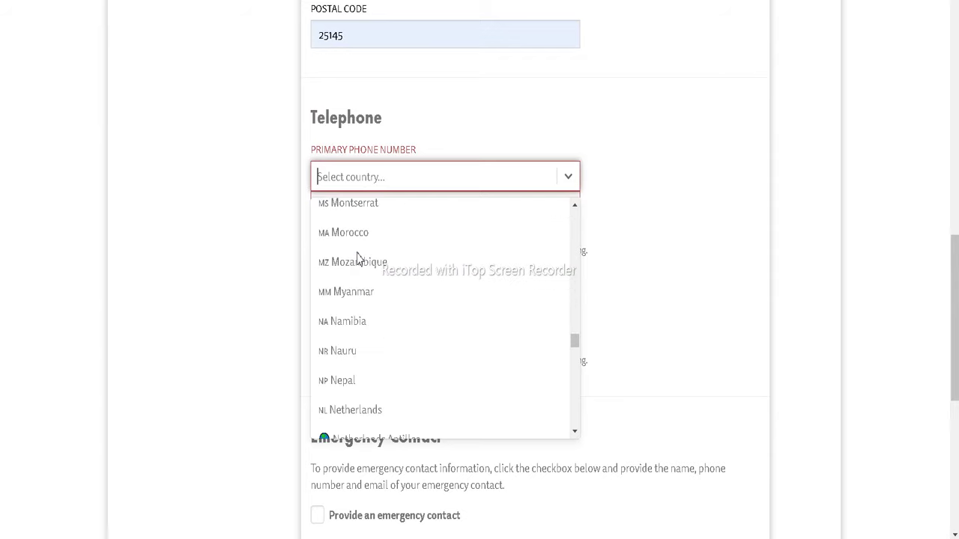
{"action": "left_click", "coordinate": [349, 229]}
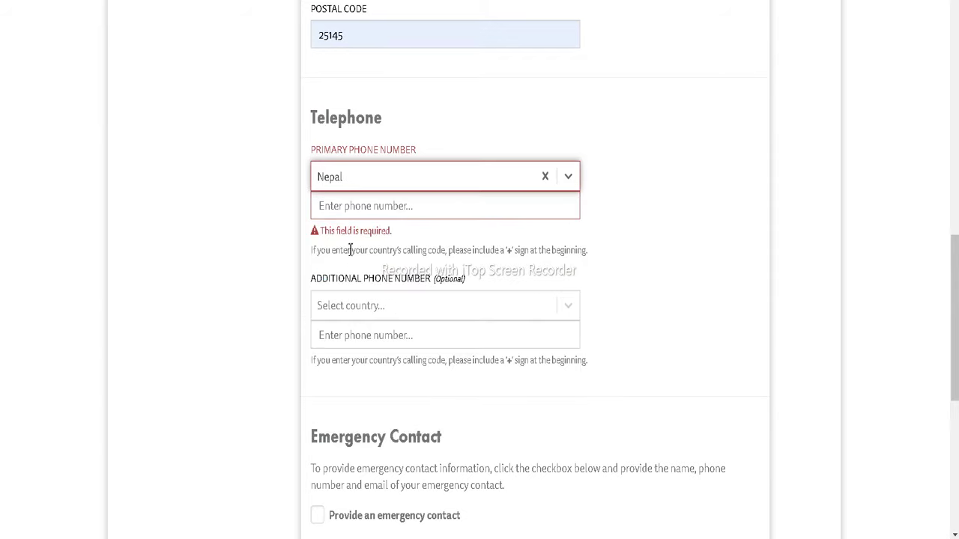
{"action": "left_click", "coordinate": [353, 208]}
{"action": "left_click", "coordinate": [356, 250]}
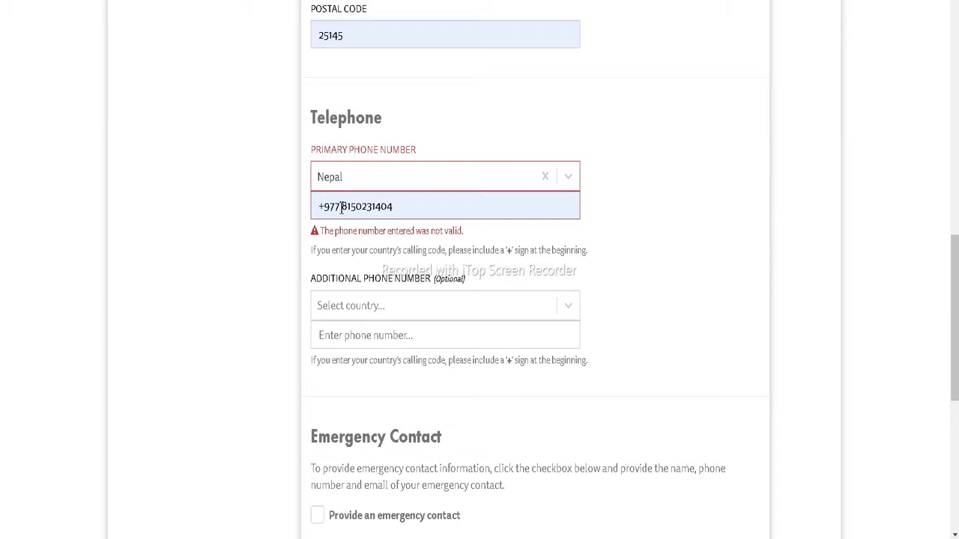
Step: Remove the country calling code from the primary phone number, keeping only the local digits
{"action": "left_click_drag", "start_coordinate": [339, 208], "coordinate": [323, 206]}
{"action": "key", "text": "BackSpace"}
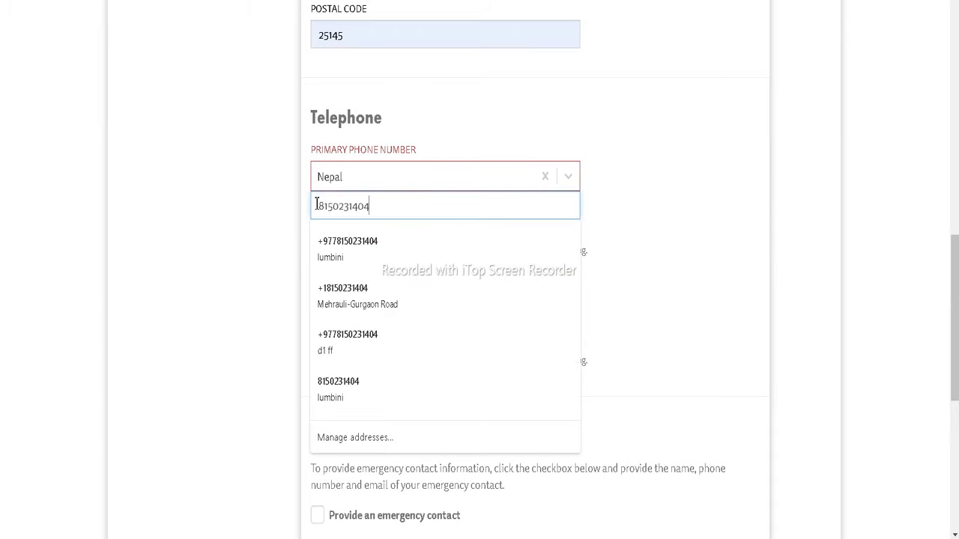
{"action": "left_click", "coordinate": [643, 232]}
{"action": "scroll", "coordinate": [599, 232], "scroll_direction": "down", "scroll_amount": 4}
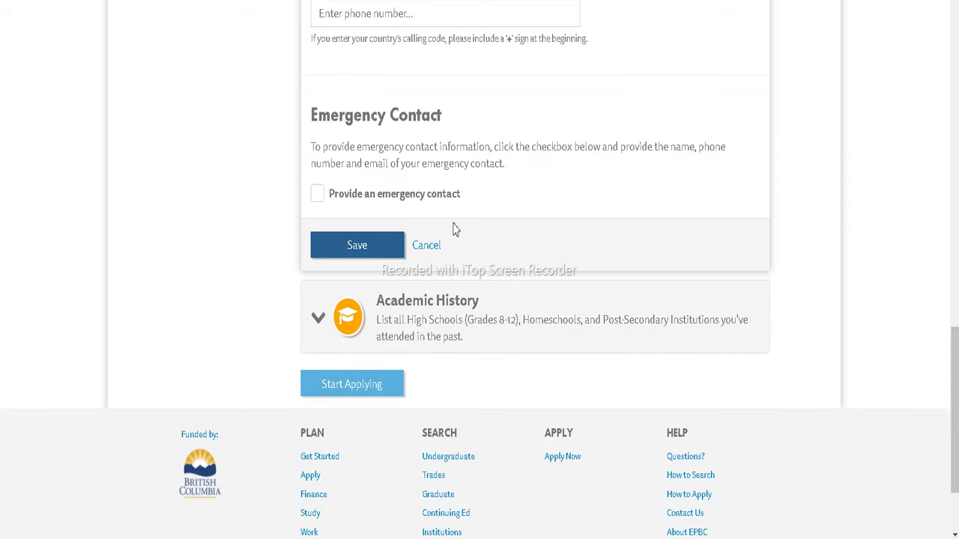
{"action": "scroll", "coordinate": [453, 229], "scroll_direction": "up", "scroll_amount": 4}
Step: Change the digits of the primary phone number to a shorter number and save the Contact Information section
{"action": "left_click", "coordinate": [416, 209]}
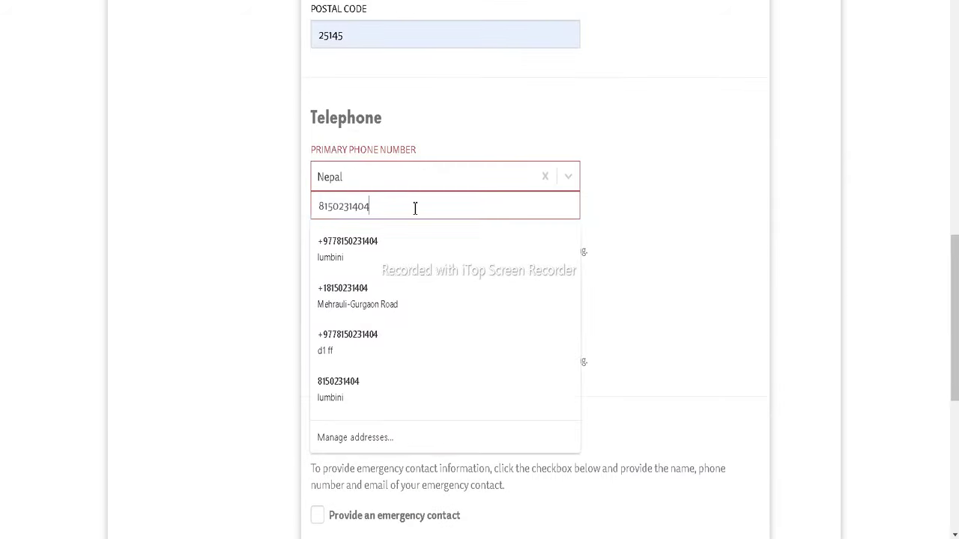
{"action": "left_click", "coordinate": [325, 210]}
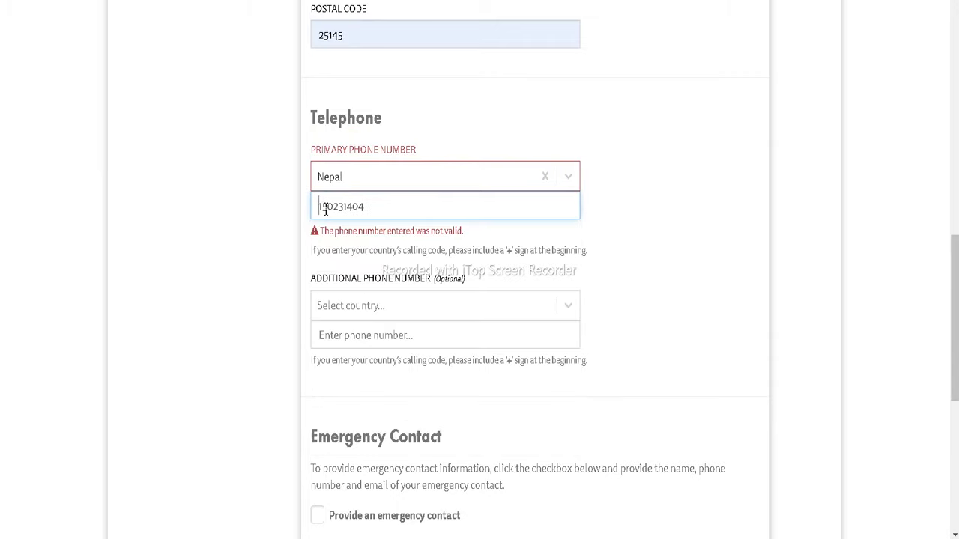
{"action": "key", "text": "BackSpace"}
{"action": "type", "text": "9"}
{"action": "key", "text": "BackSpace"}
{"action": "key", "text": "BackSpace"}
{"action": "key", "text": "BackSpace"}
{"action": "key", "text": "BackSpace"}
{"action": "type", "text": "252500"}
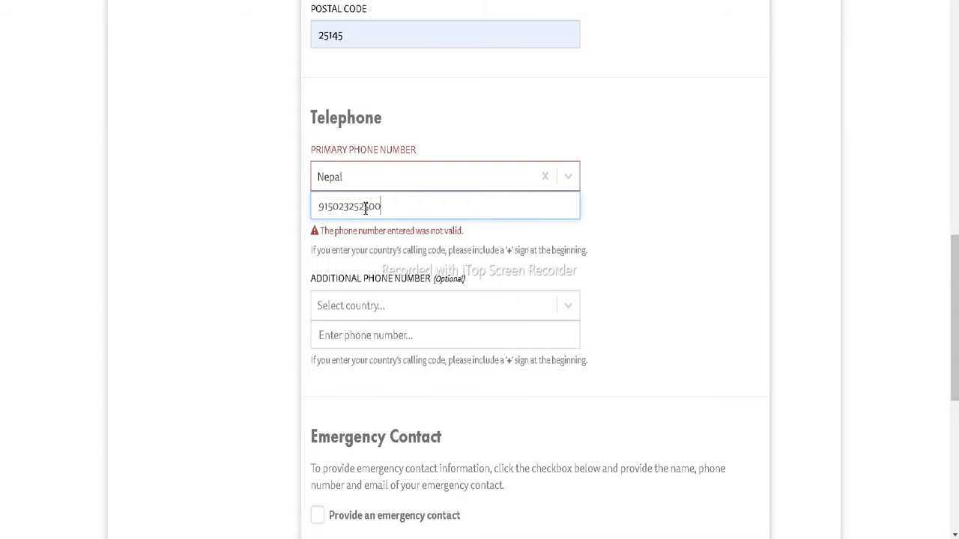
{"action": "key", "text": "BackSpace"}
{"action": "key", "text": "BackSpace"}
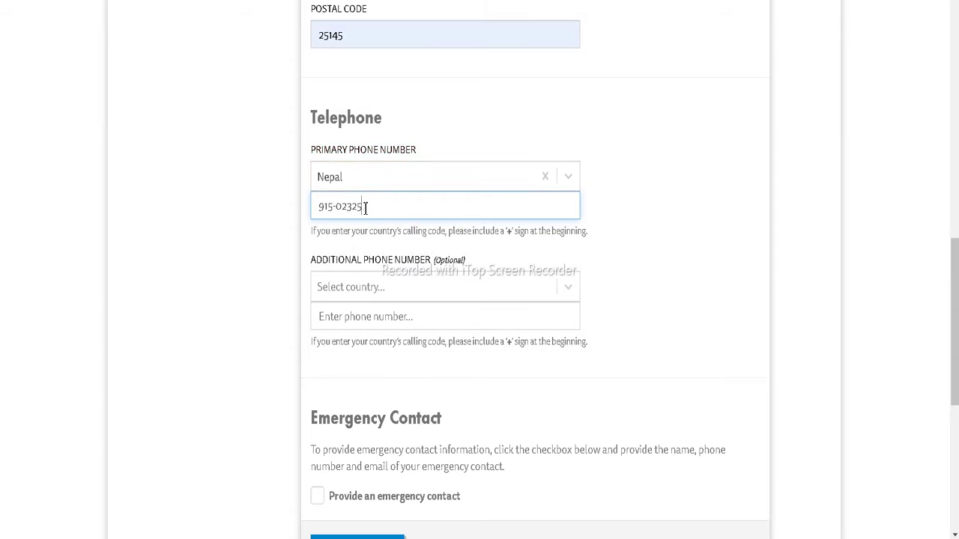
{"action": "scroll", "coordinate": [365, 210], "scroll_direction": "down", "scroll_amount": 5}
{"action": "left_click", "coordinate": [367, 121]}
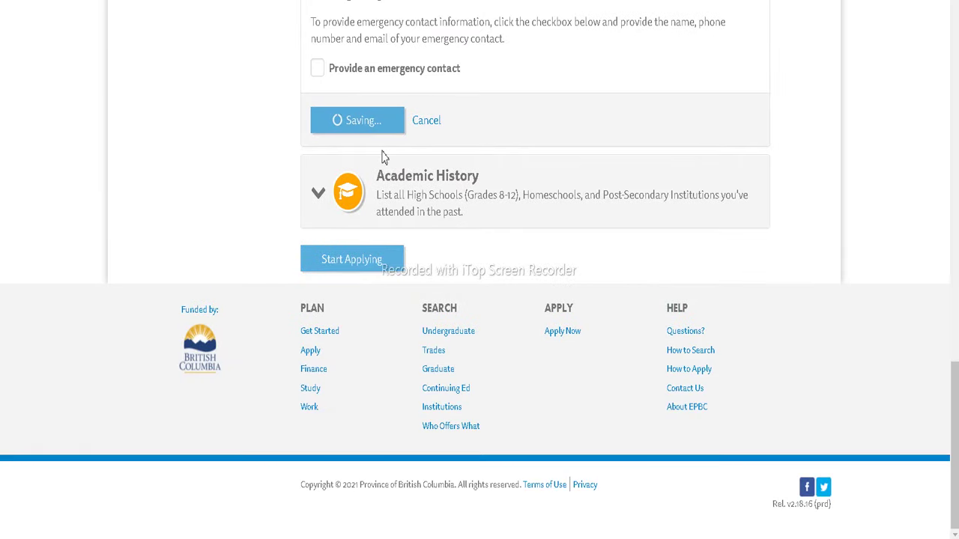
Step: Start adding a high school to the Academic History and set its country to Nepal
{"action": "scroll", "coordinate": [411, 250], "scroll_direction": "down", "scroll_amount": 3}
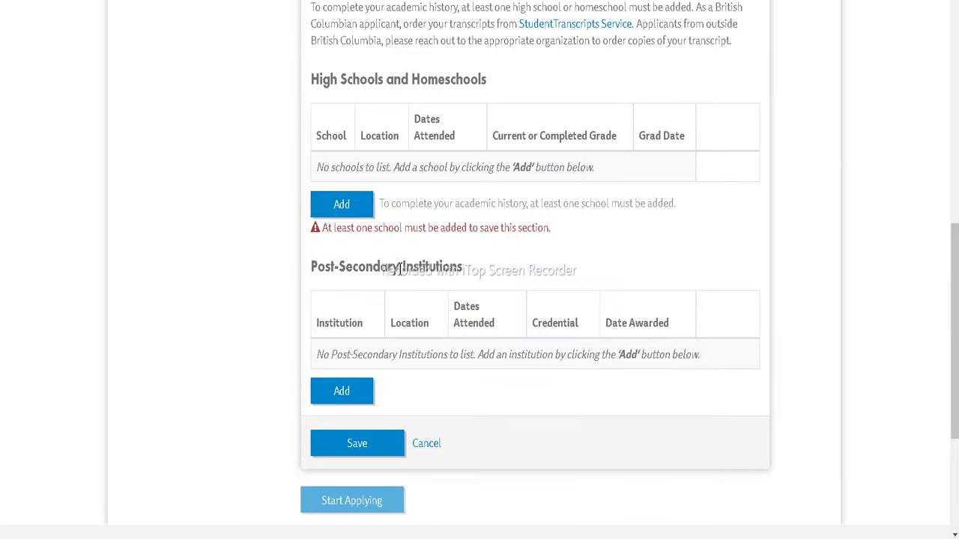
{"action": "left_click", "coordinate": [343, 214]}
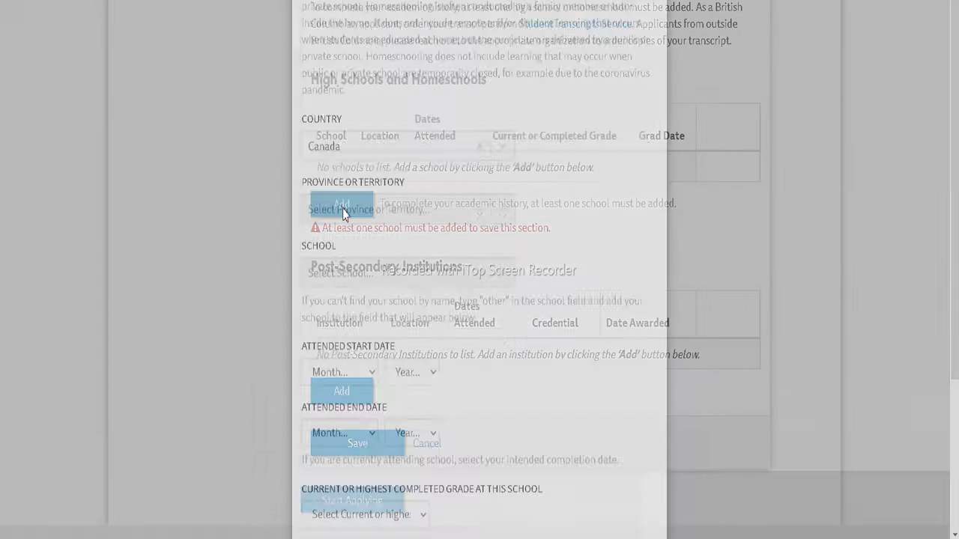
{"action": "left_click", "coordinate": [360, 254]}
{"action": "scroll", "coordinate": [361, 269], "scroll_direction": "down", "scroll_amount": 3}
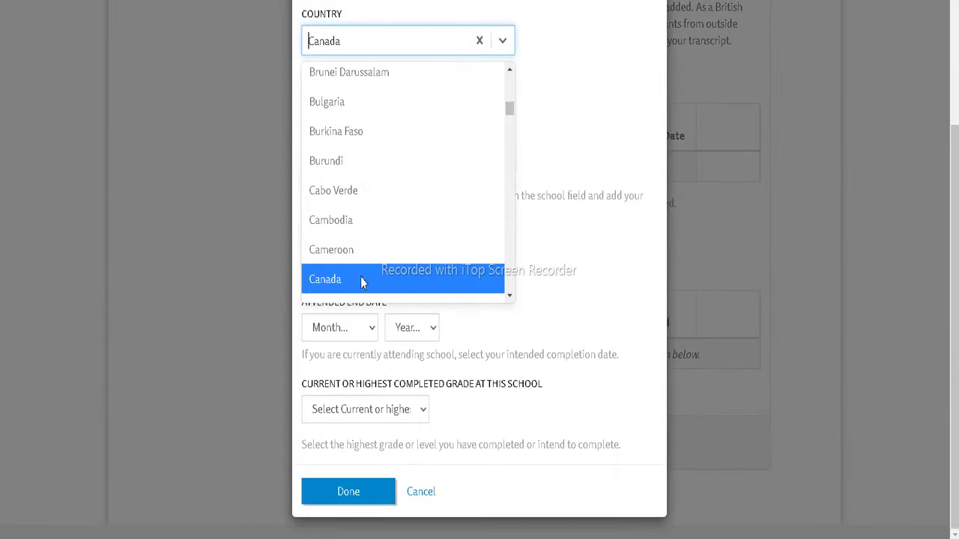
{"action": "scroll", "coordinate": [366, 169], "scroll_direction": "down", "scroll_amount": 5}
{"action": "scroll", "coordinate": [367, 168], "scroll_direction": "down", "scroll_amount": 10}
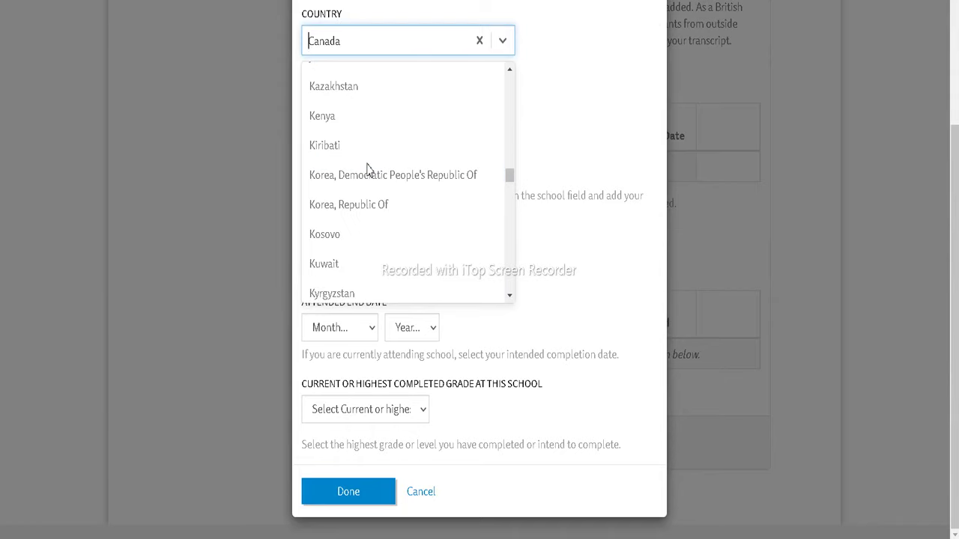
{"action": "type", "text": "na"}
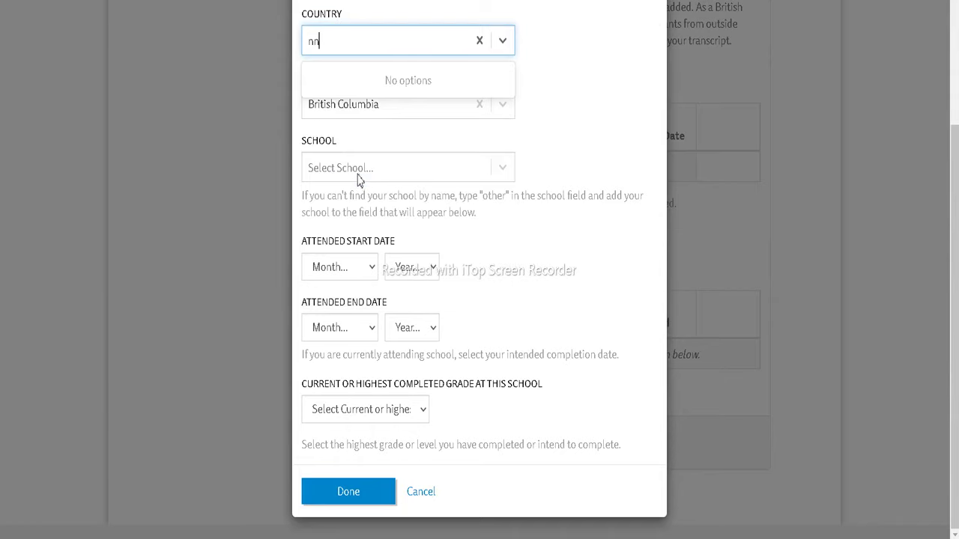
{"action": "key", "text": "BackSpace"}
{"action": "type", "text": "e"}
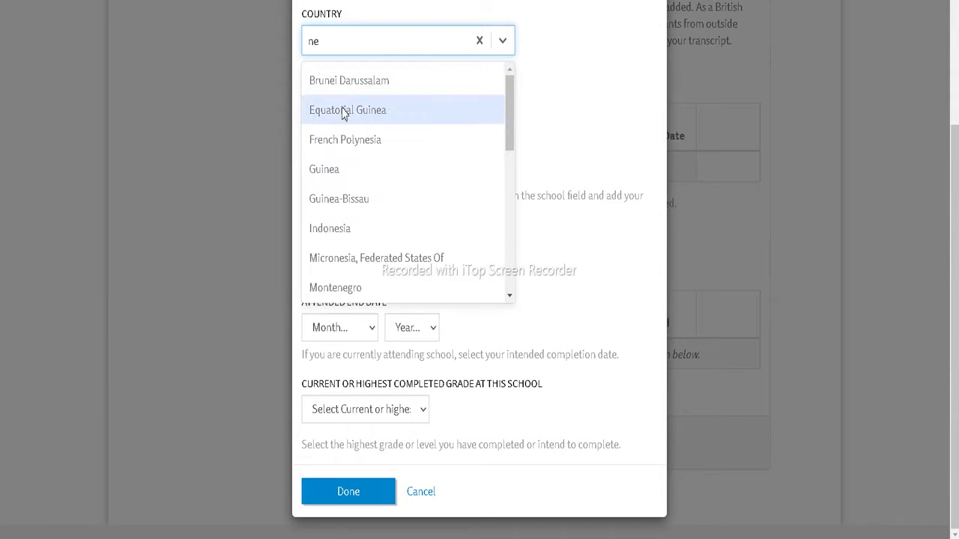
{"action": "type", "text": "p"}
{"action": "left_click", "coordinate": [342, 85]}
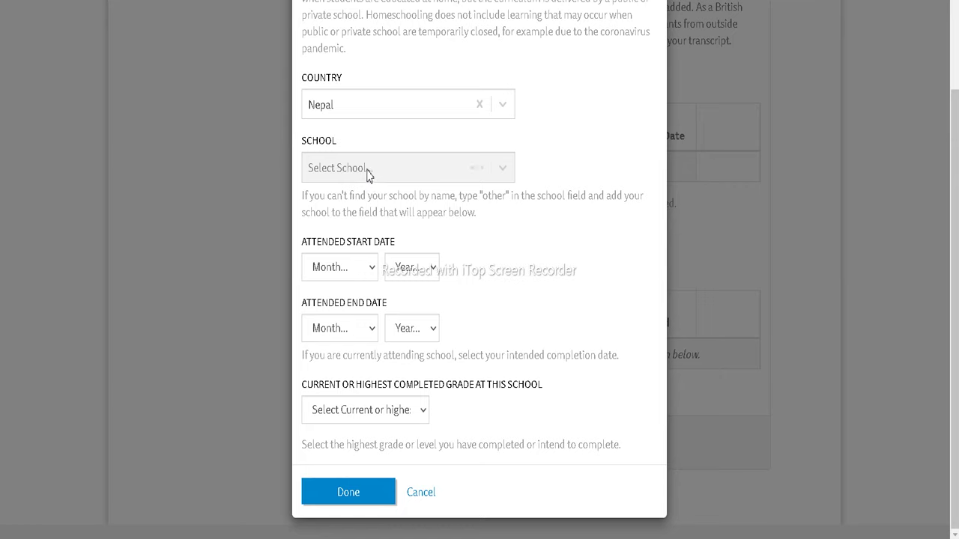
Step: Choose Lincoln School (Kathmandu) as the high school attended
{"action": "left_click", "coordinate": [381, 172]}
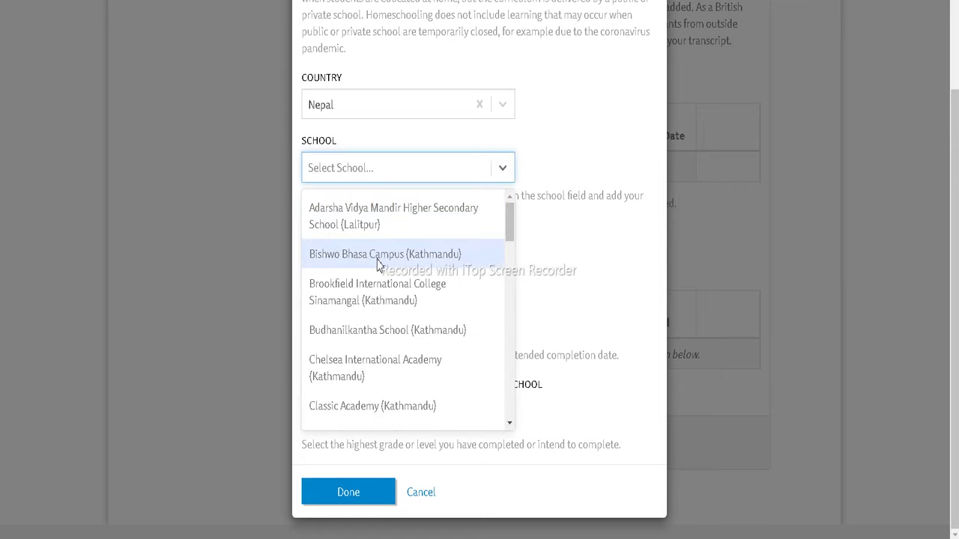
{"action": "scroll", "coordinate": [378, 262], "scroll_direction": "down", "scroll_amount": 5}
{"action": "scroll", "coordinate": [384, 299], "scroll_direction": "down", "scroll_amount": 2}
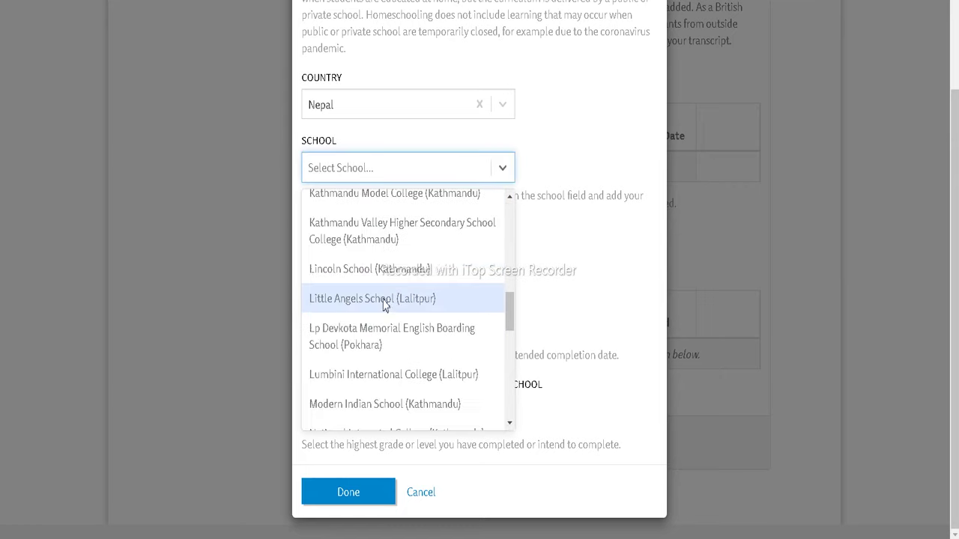
{"action": "left_click", "coordinate": [382, 279]}
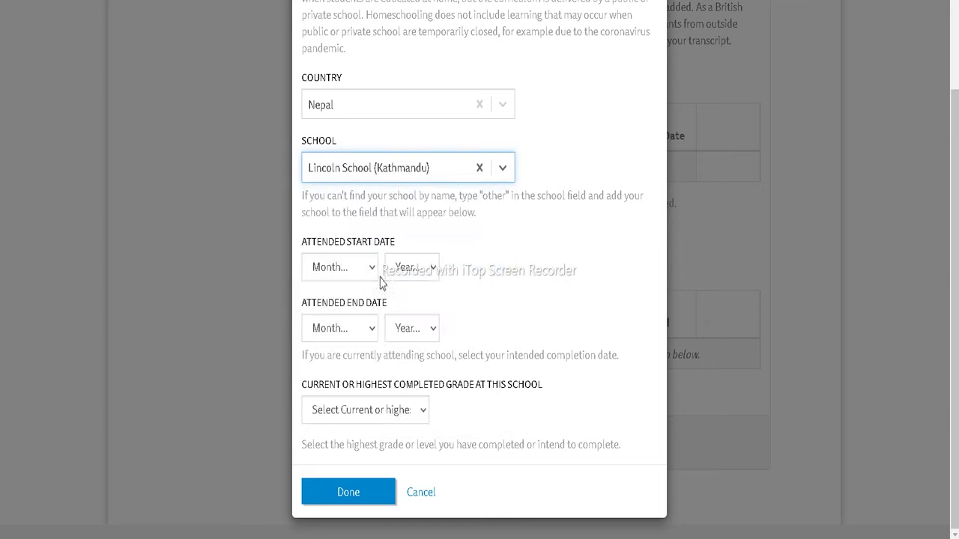
Step: Set the high school's attended start date to January 2012 and its end date to January 2014
{"action": "left_click", "coordinate": [340, 268]}
{"action": "left_click", "coordinate": [334, 311]}
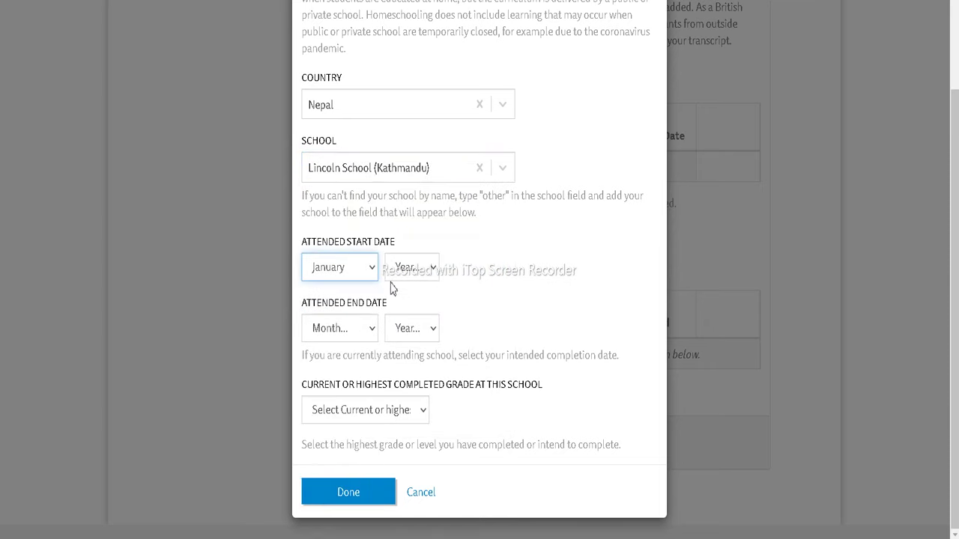
{"action": "left_click", "coordinate": [403, 271]}
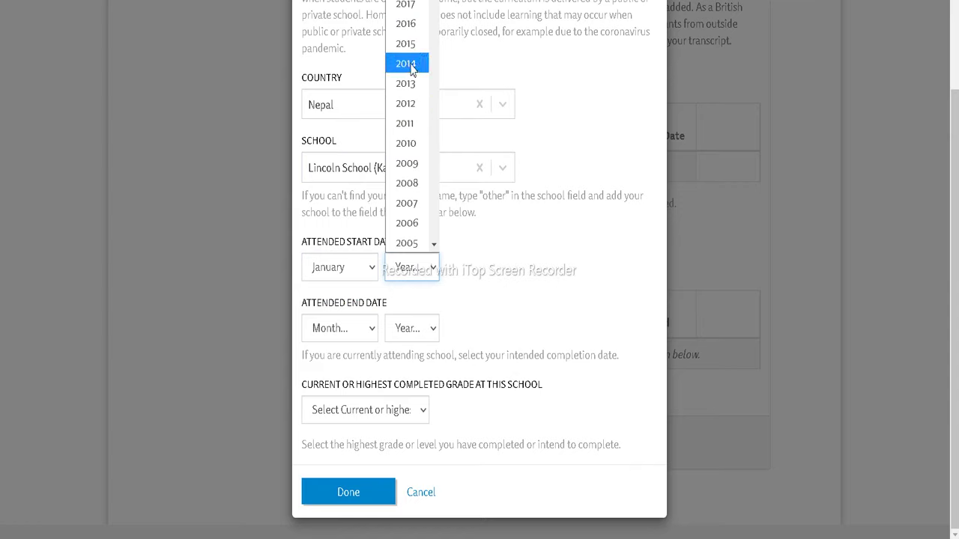
{"action": "left_click", "coordinate": [405, 105]}
{"action": "left_click", "coordinate": [328, 338]}
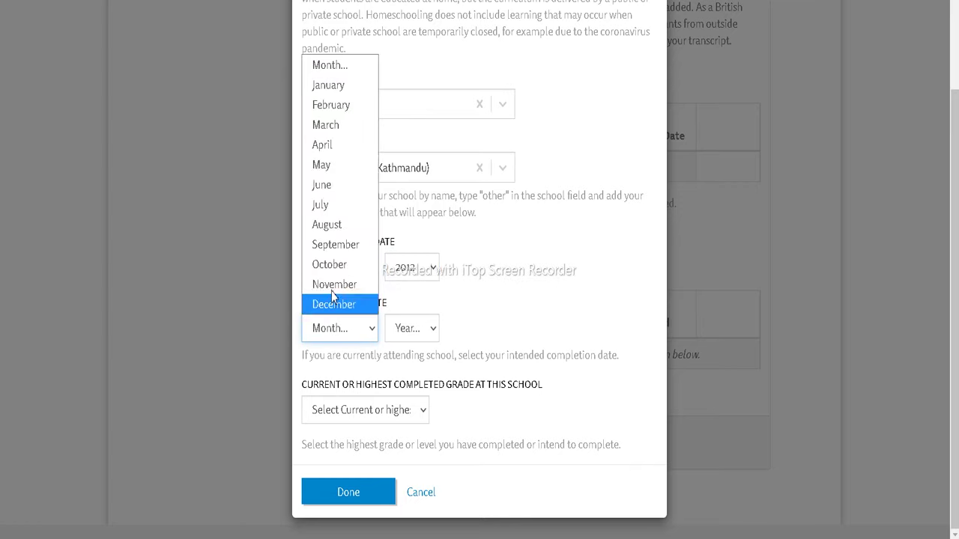
{"action": "left_click", "coordinate": [337, 86]}
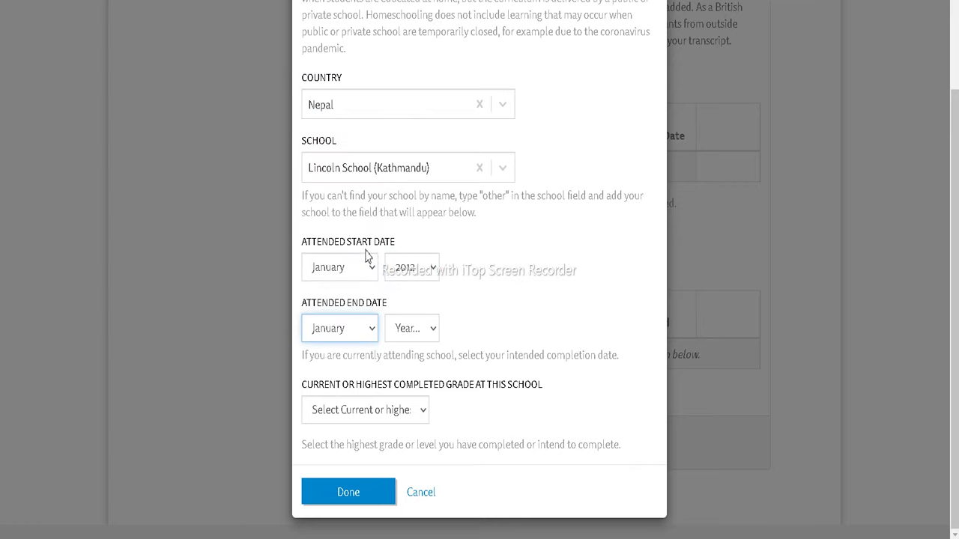
{"action": "left_click", "coordinate": [403, 334]}
{"action": "left_click", "coordinate": [413, 64]}
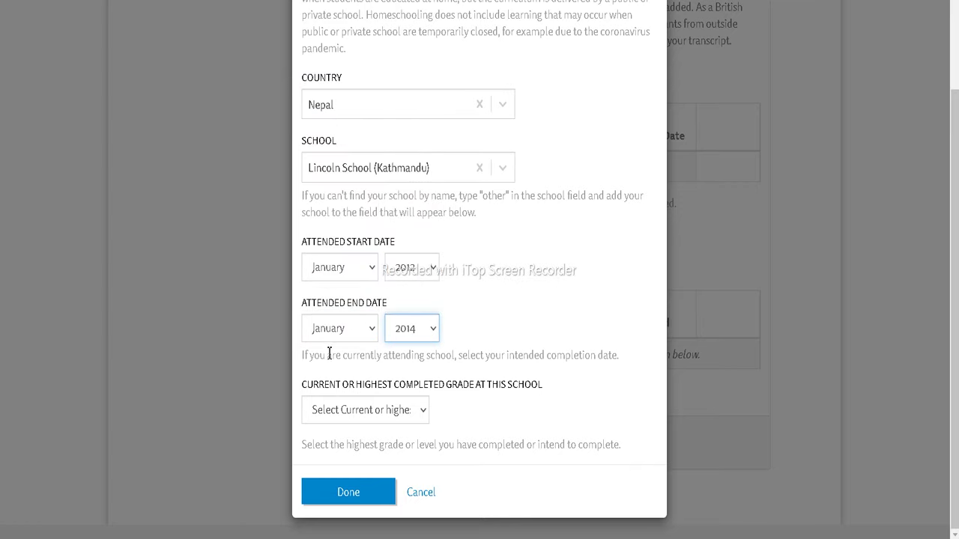
Step: Set the highest completed grade at this school to 9 and add the school to the list
{"action": "left_click", "coordinate": [349, 413]}
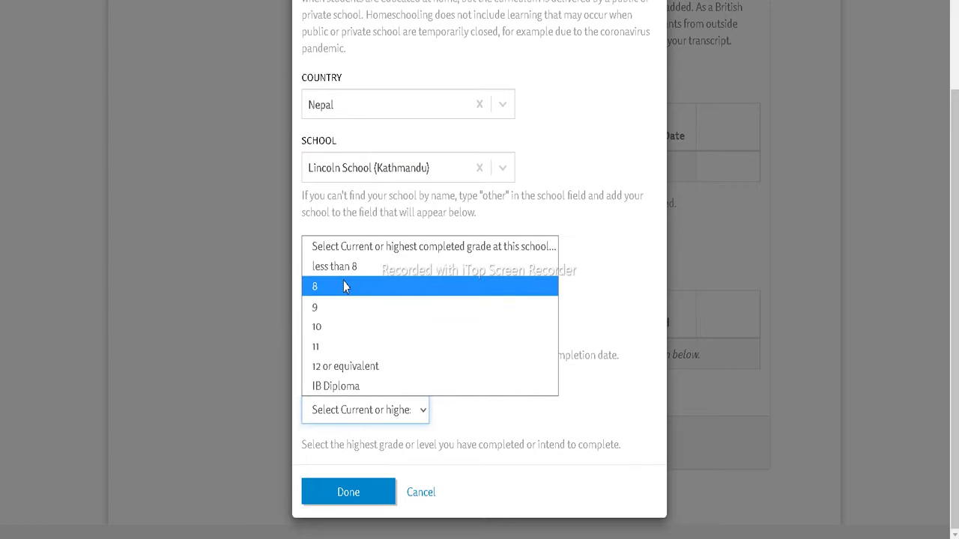
{"action": "left_click", "coordinate": [343, 309]}
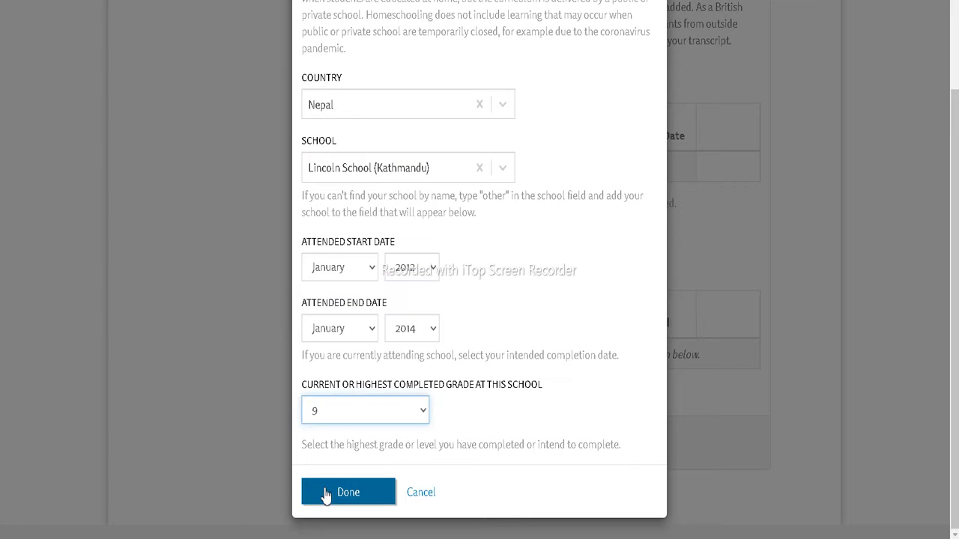
{"action": "left_click", "coordinate": [364, 491]}
Step: Start adding a post-secondary institution and set its country to Nepal
{"action": "scroll", "coordinate": [392, 322], "scroll_direction": "down", "scroll_amount": 2}
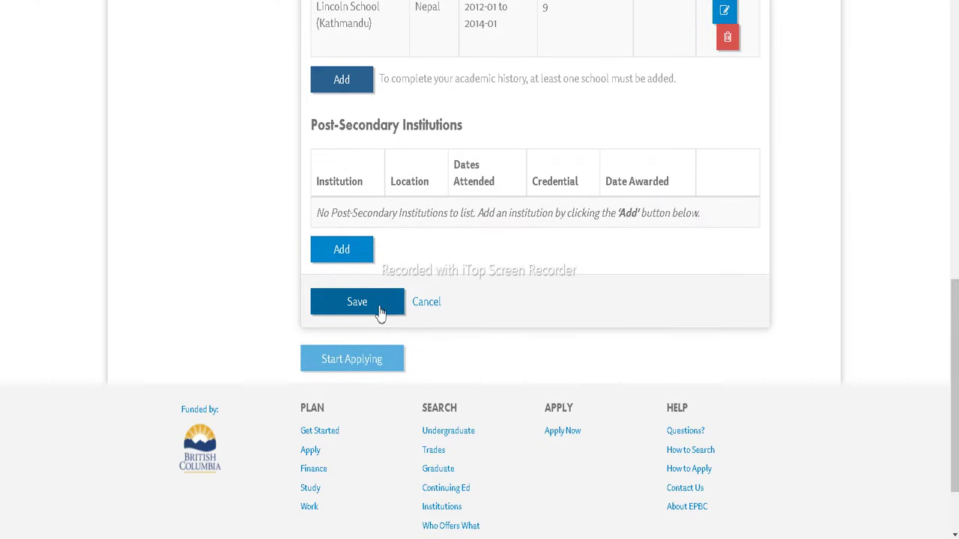
{"action": "left_click", "coordinate": [352, 264]}
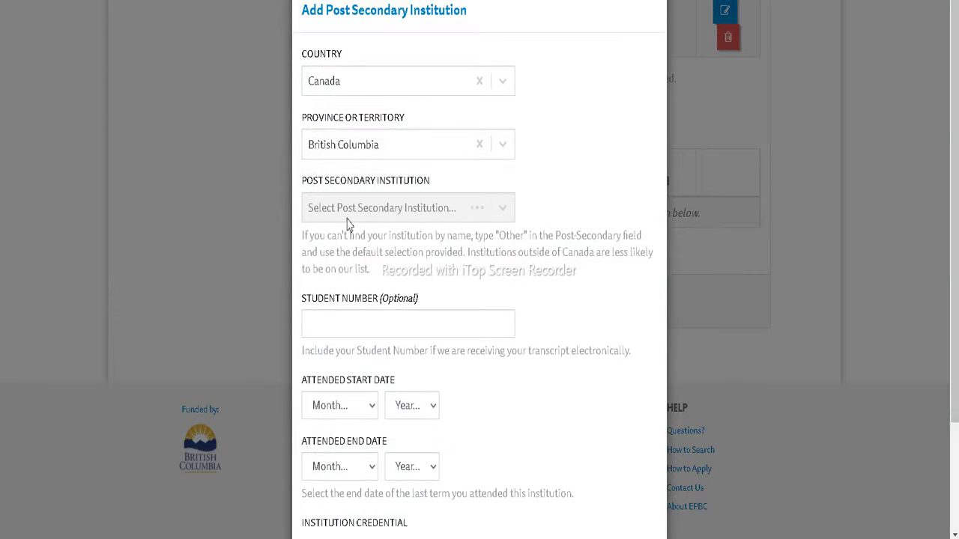
{"action": "left_click", "coordinate": [348, 90]}
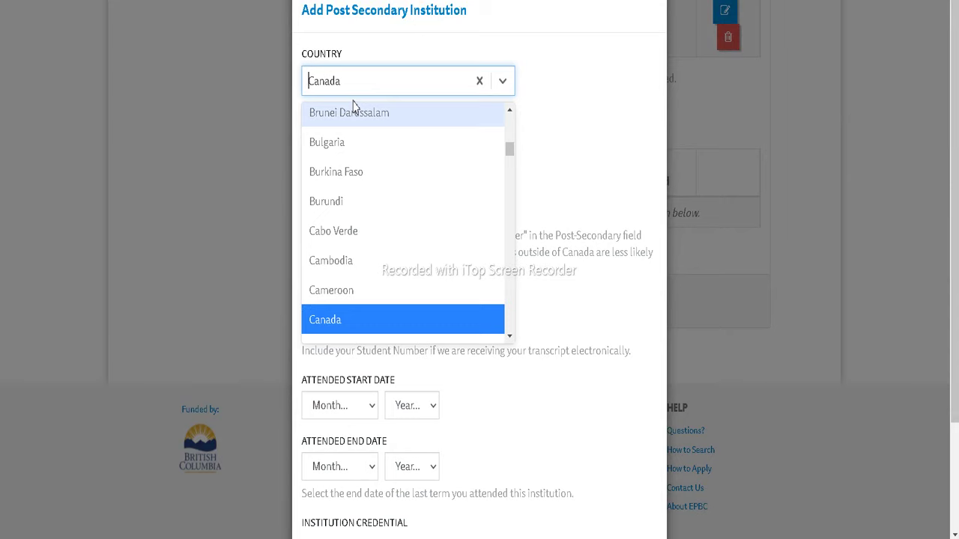
{"action": "type", "text": "nep"}
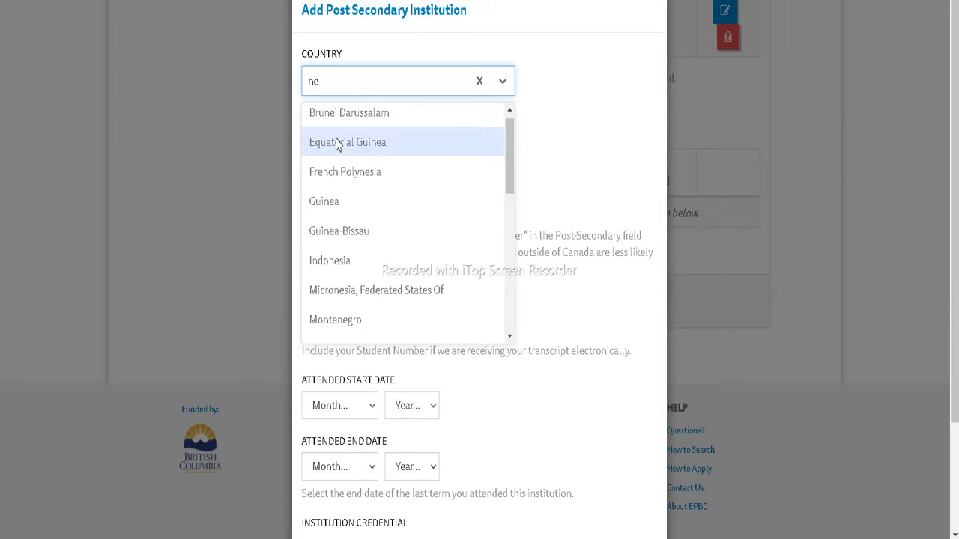
{"action": "left_click", "coordinate": [337, 132]}
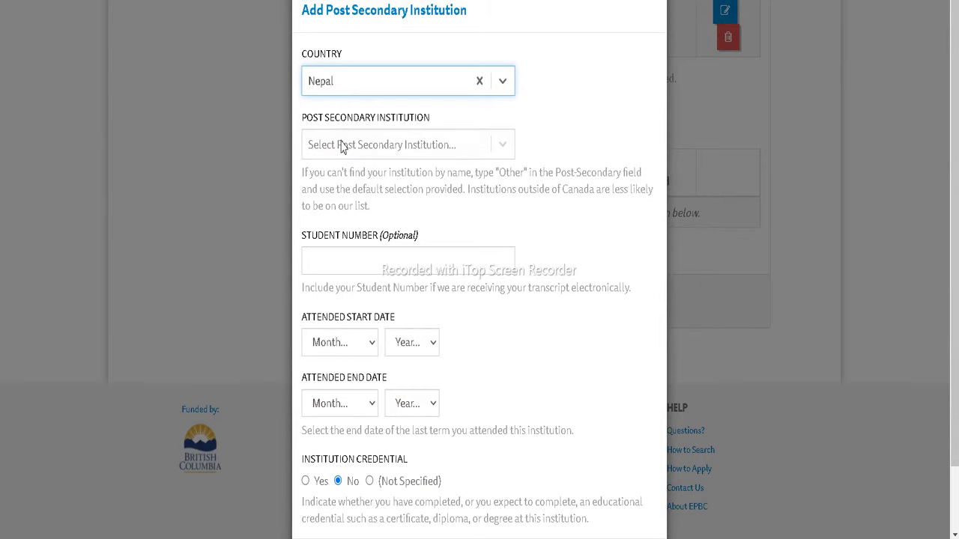
Step: Choose Kathmandu Engineering College as the post-secondary institution
{"action": "left_click", "coordinate": [340, 146]}
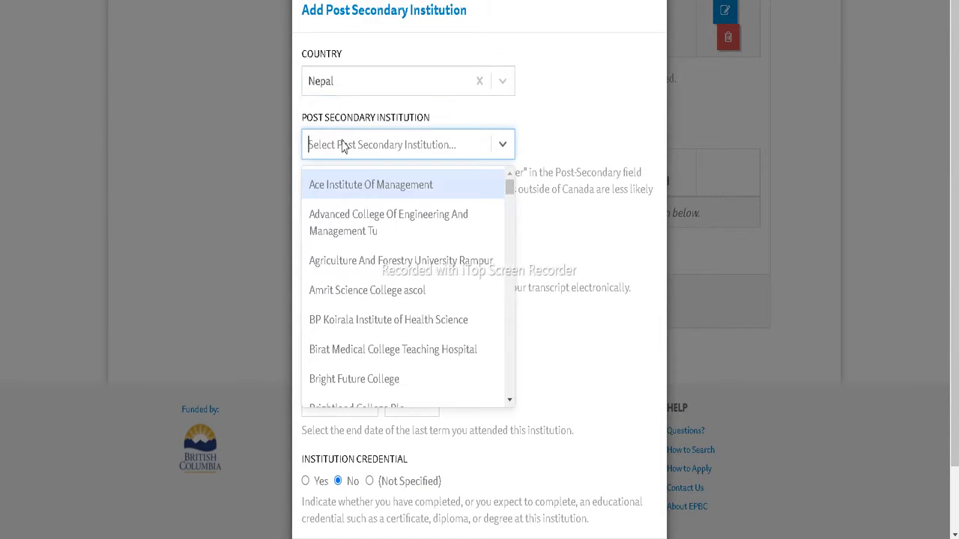
{"action": "scroll", "coordinate": [349, 343], "scroll_direction": "down", "scroll_amount": 3}
{"action": "scroll", "coordinate": [353, 303], "scroll_direction": "down", "scroll_amount": 3}
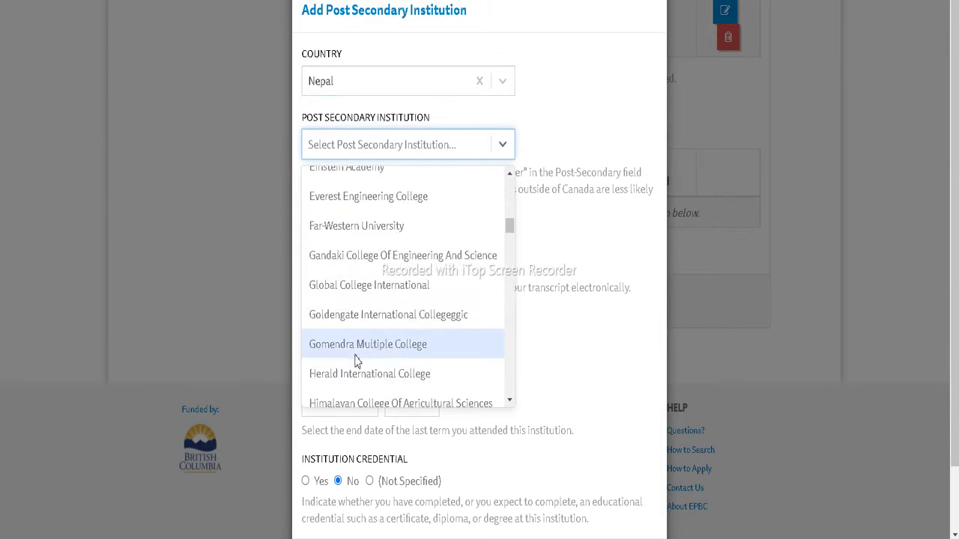
{"action": "scroll", "coordinate": [356, 346], "scroll_direction": "down", "scroll_amount": 3}
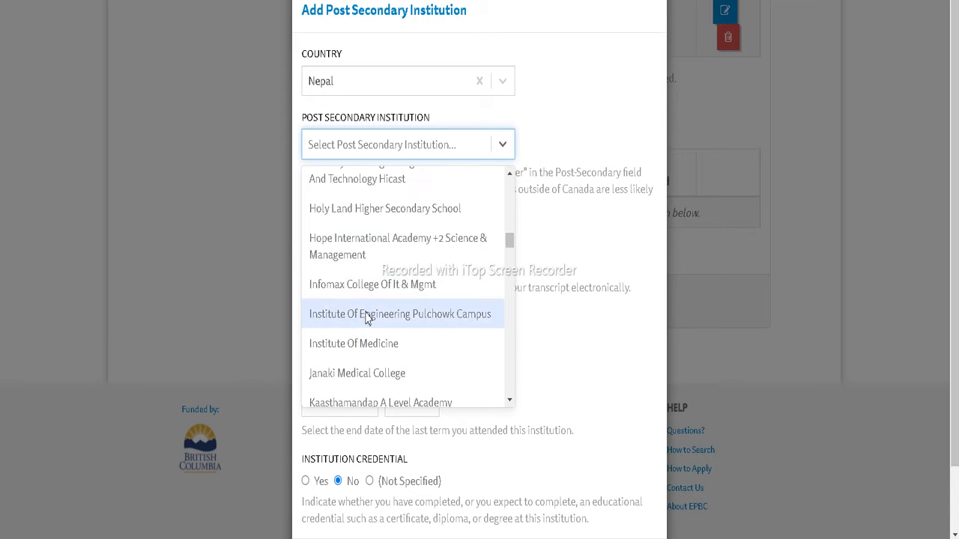
{"action": "scroll", "coordinate": [366, 315], "scroll_direction": "down", "scroll_amount": 3}
{"action": "left_click", "coordinate": [365, 315]}
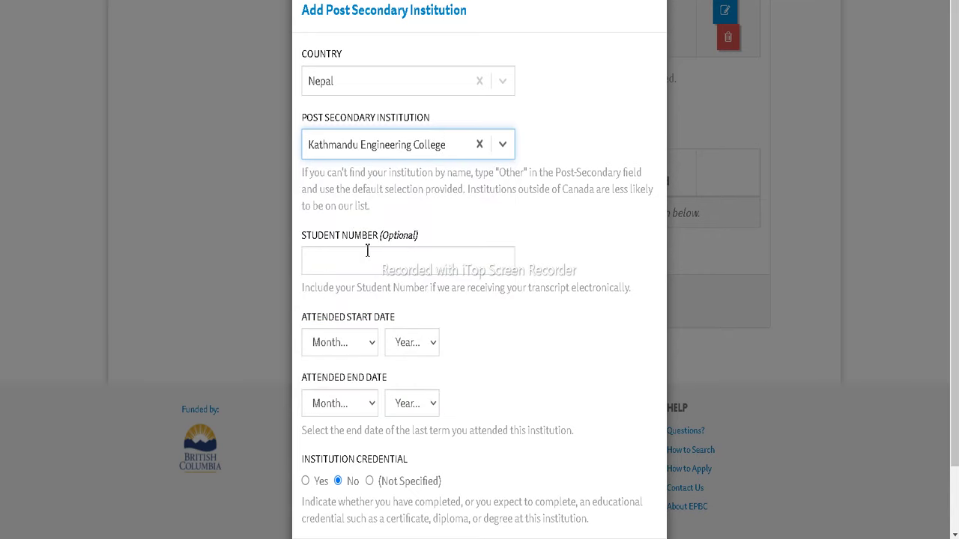
Step: Set the post-secondary institution's attended start date to February 2014
{"action": "scroll", "coordinate": [367, 259], "scroll_direction": "down", "scroll_amount": 1}
{"action": "left_click", "coordinate": [341, 269]}
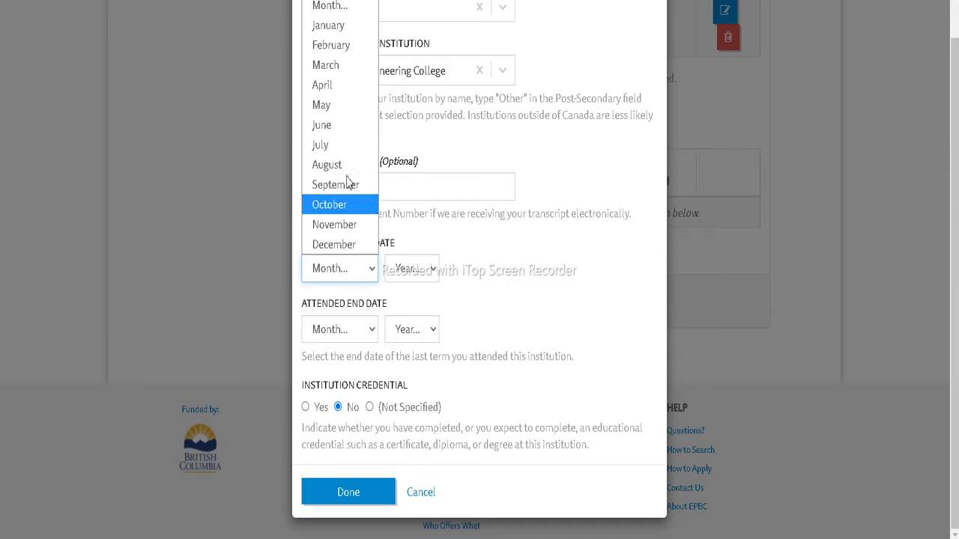
{"action": "left_click", "coordinate": [331, 44]}
{"action": "left_click", "coordinate": [400, 268]}
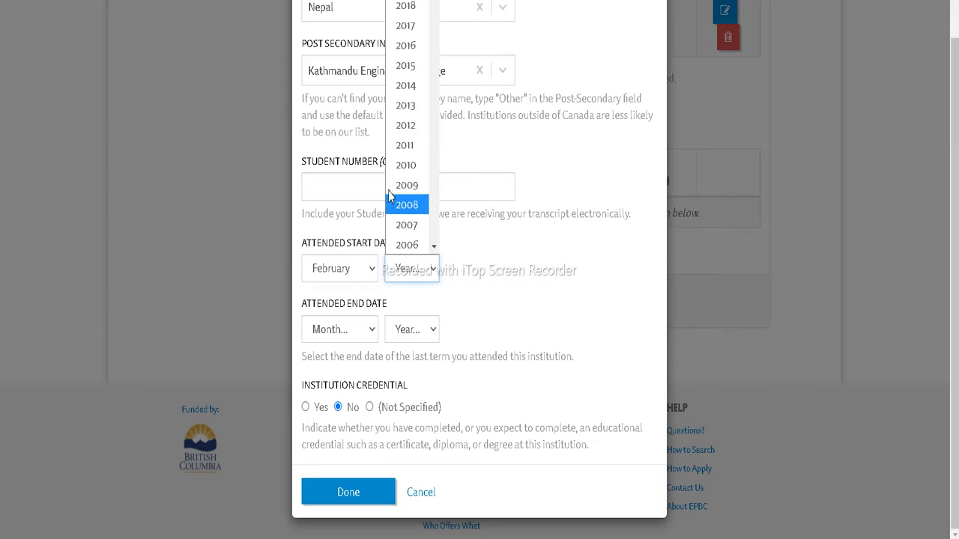
{"action": "left_click", "coordinate": [416, 88]}
Step: Set the attended end date to January 2016 and add the institution to the academic history
{"action": "left_click", "coordinate": [346, 331]}
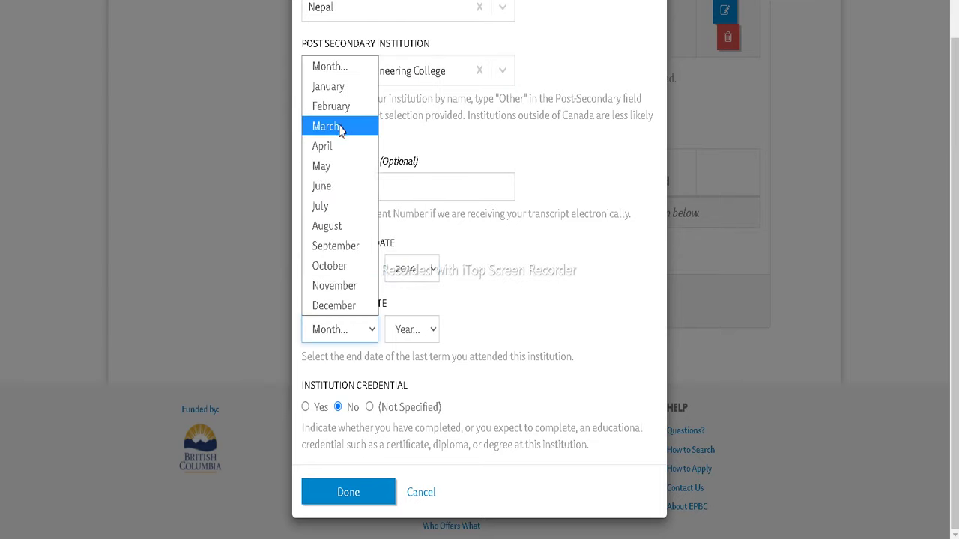
{"action": "left_click", "coordinate": [345, 89]}
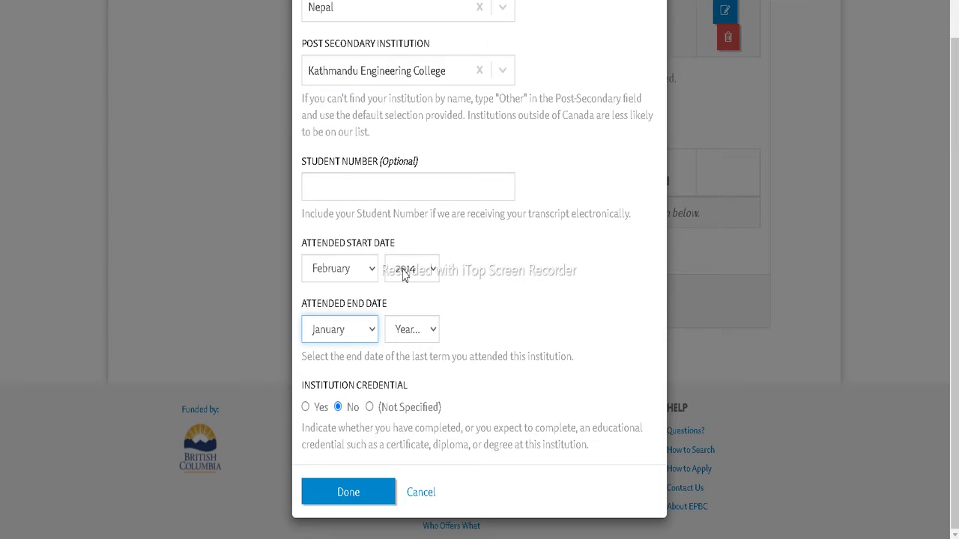
{"action": "left_click", "coordinate": [427, 330]}
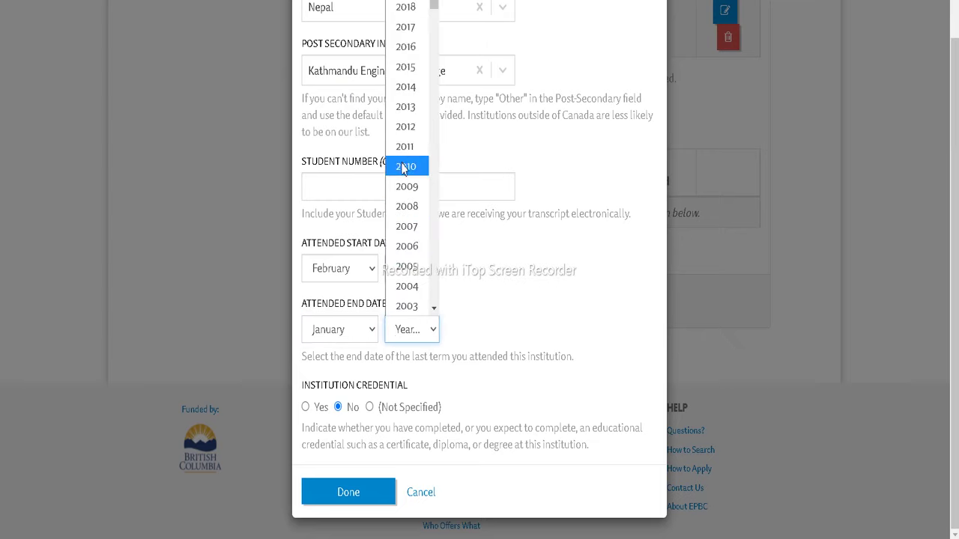
{"action": "left_click", "coordinate": [414, 47]}
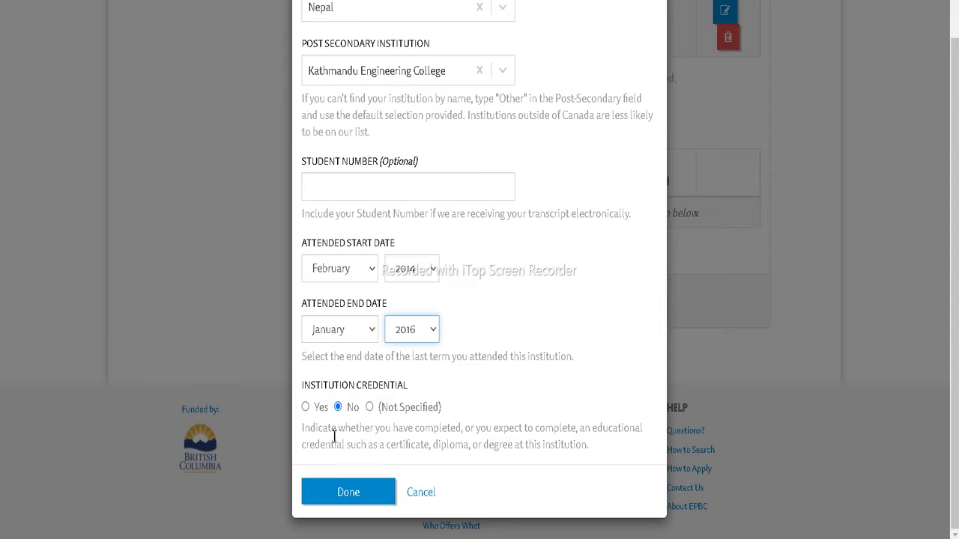
{"action": "left_click", "coordinate": [359, 496]}
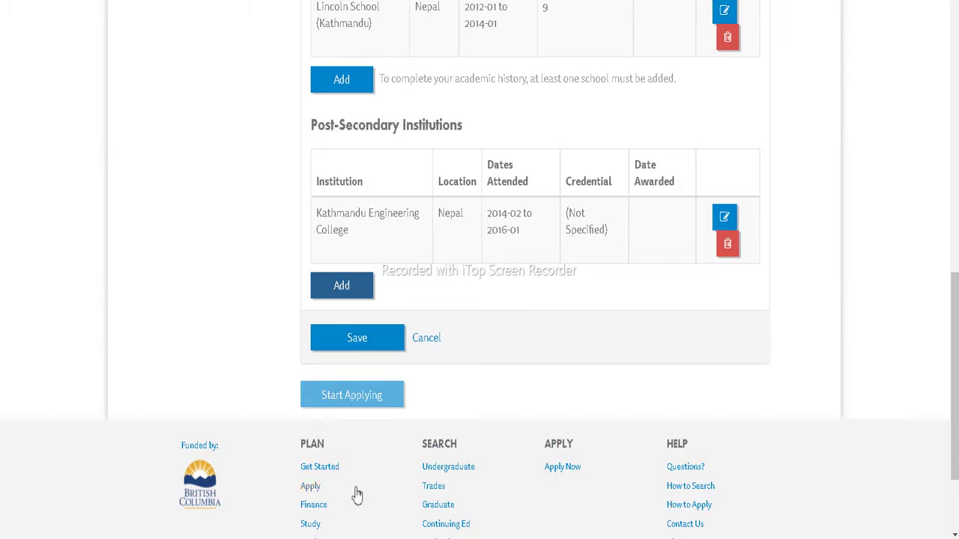
Step: Save the academic history and start applying to the University of British Columbia
{"action": "left_click", "coordinate": [367, 341]}
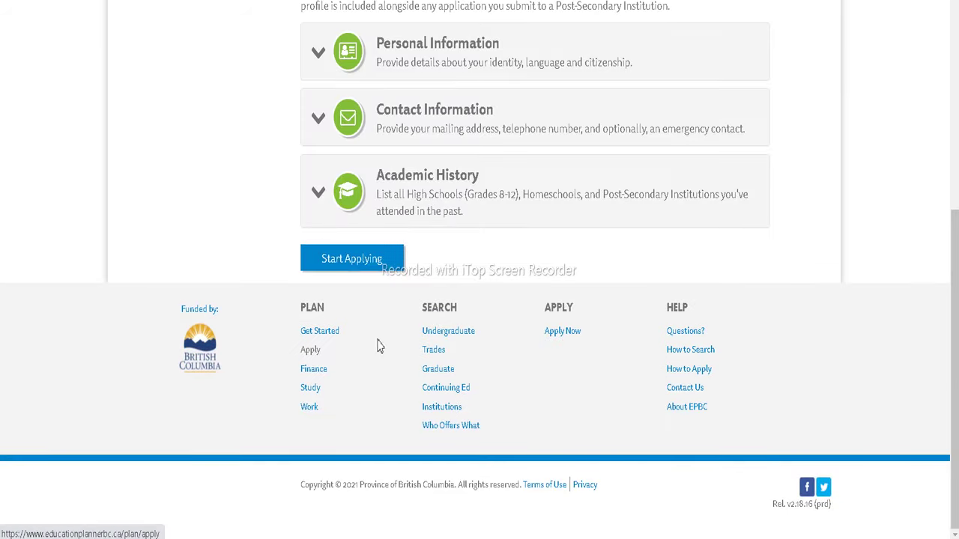
{"action": "left_click", "coordinate": [369, 268]}
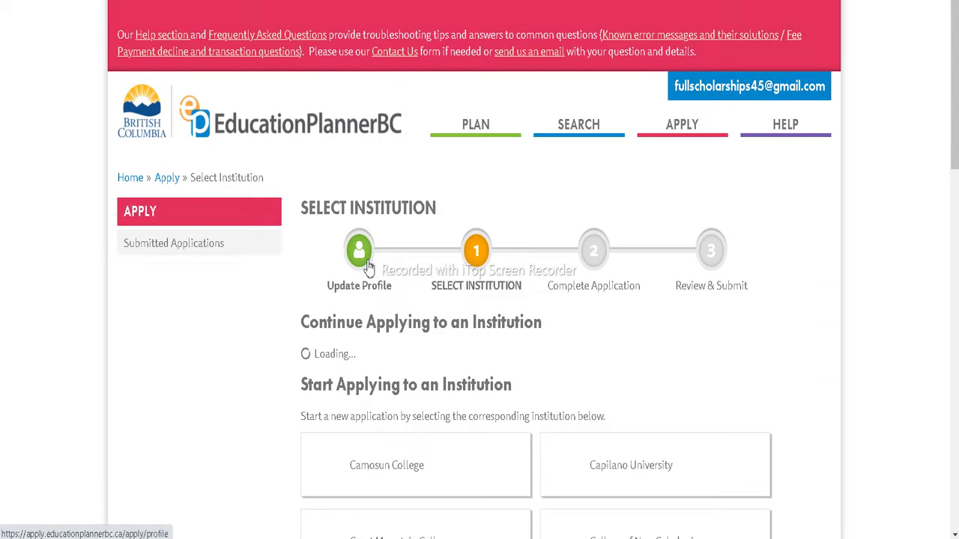
{"action": "scroll", "coordinate": [439, 285], "scroll_direction": "down", "scroll_amount": 2}
{"action": "scroll", "coordinate": [453, 307], "scroll_direction": "down", "scroll_amount": 1}
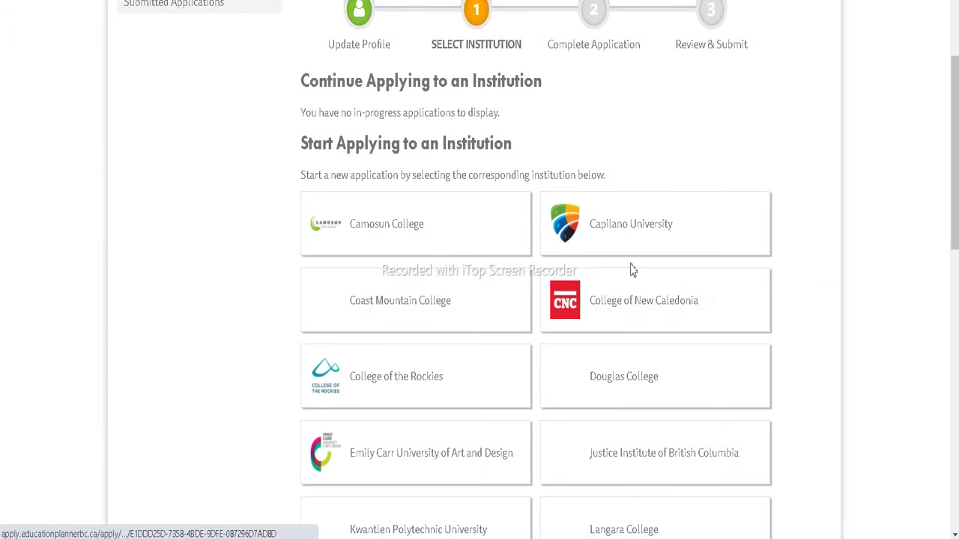
{"action": "scroll", "coordinate": [632, 270], "scroll_direction": "down", "scroll_amount": 4}
{"action": "scroll", "coordinate": [631, 290], "scroll_direction": "down", "scroll_amount": 2}
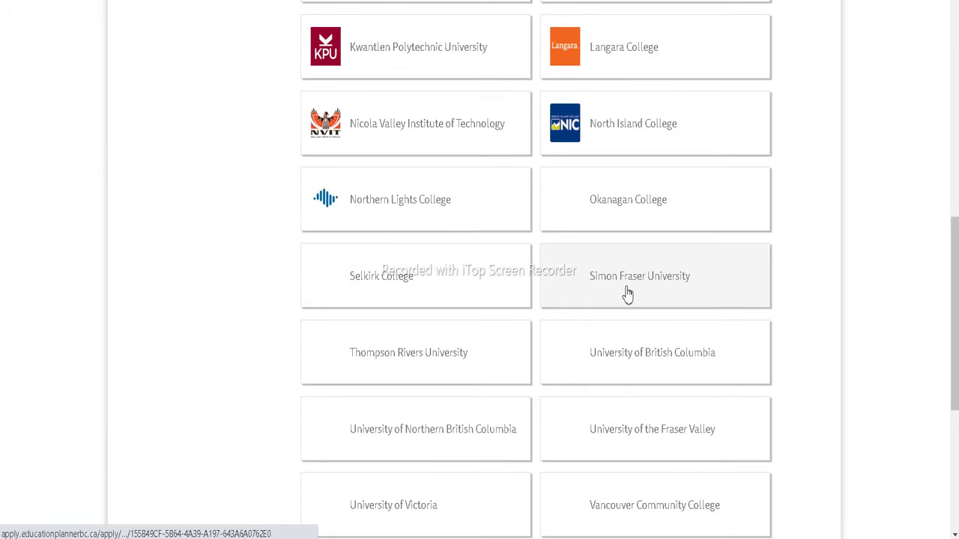
{"action": "left_click", "coordinate": [645, 350]}
Step: Create a new application for the University of British Columbia
{"action": "scroll", "coordinate": [612, 332], "scroll_direction": "down", "scroll_amount": 3}
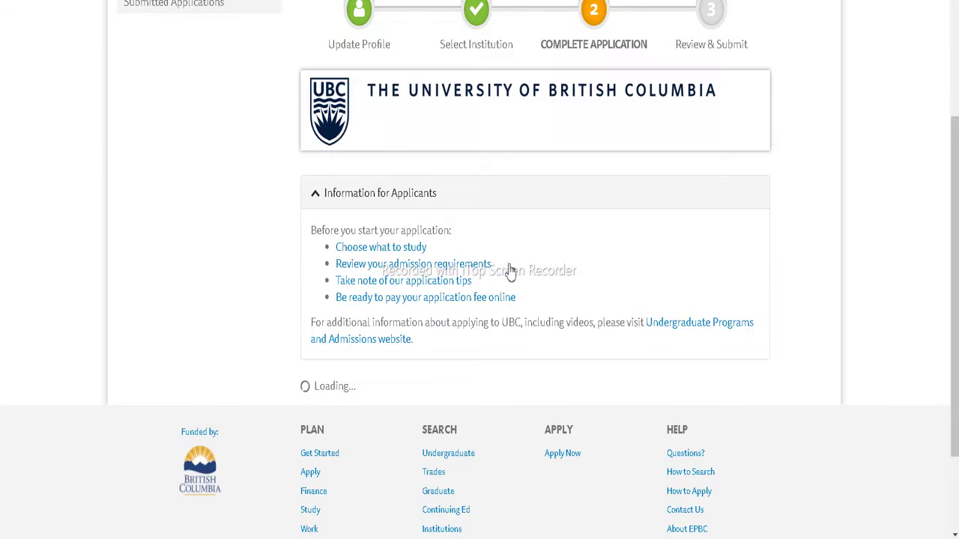
{"action": "scroll", "coordinate": [439, 274], "scroll_direction": "down", "scroll_amount": 2}
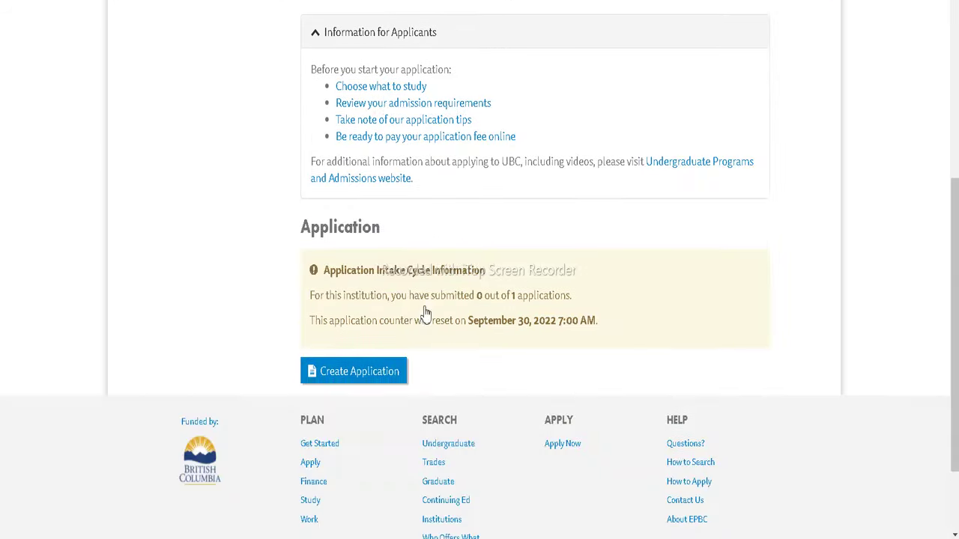
{"action": "left_click", "coordinate": [377, 373]}
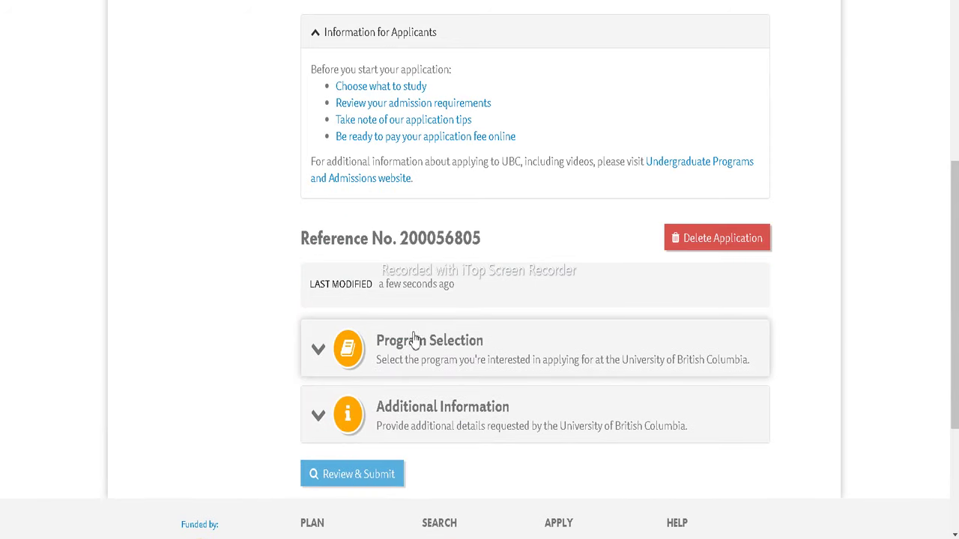
Step: In the application's program selection, set the admission category to Transferring from a university or college
{"action": "left_click", "coordinate": [412, 349]}
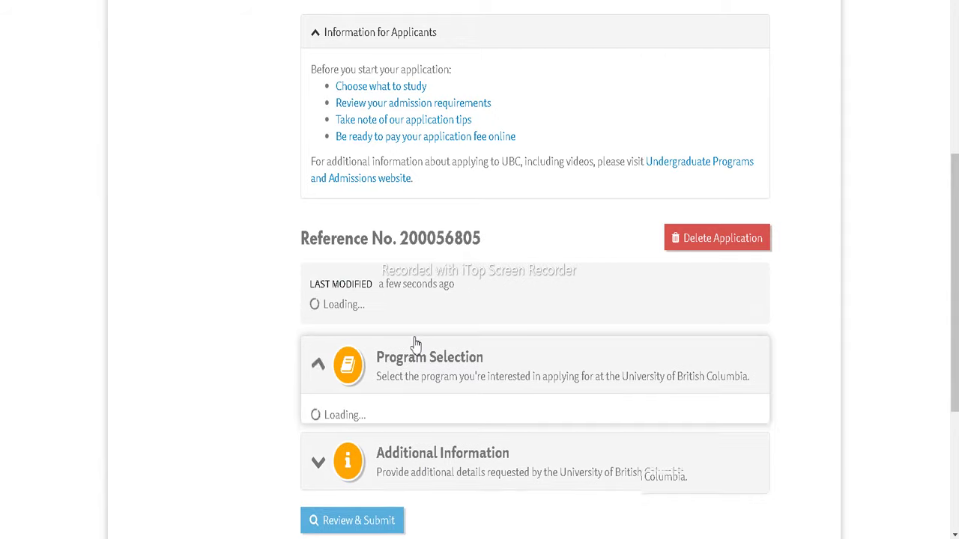
{"action": "scroll", "coordinate": [413, 347], "scroll_direction": "down", "scroll_amount": 2}
{"action": "scroll", "coordinate": [408, 335], "scroll_direction": "down", "scroll_amount": 1}
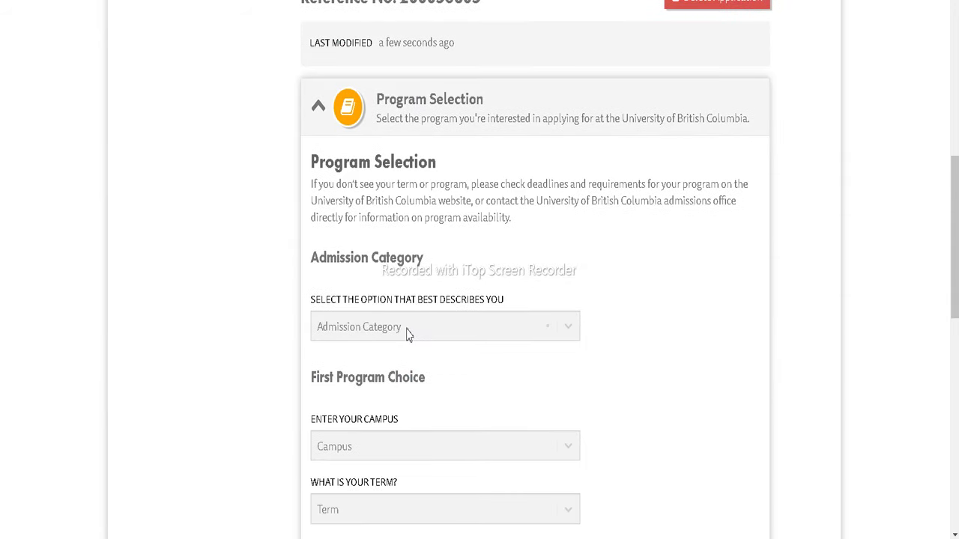
{"action": "left_click", "coordinate": [512, 323]}
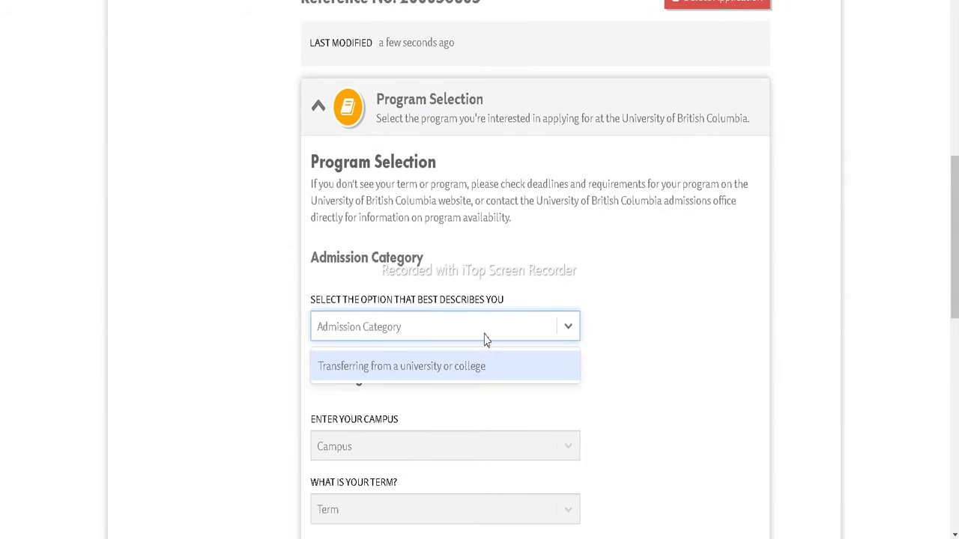
{"action": "left_click", "coordinate": [461, 367]}
Step: Clear the admission category and choose Transferring from a university or college again
{"action": "scroll", "coordinate": [503, 322], "scroll_direction": "down", "scroll_amount": 1}
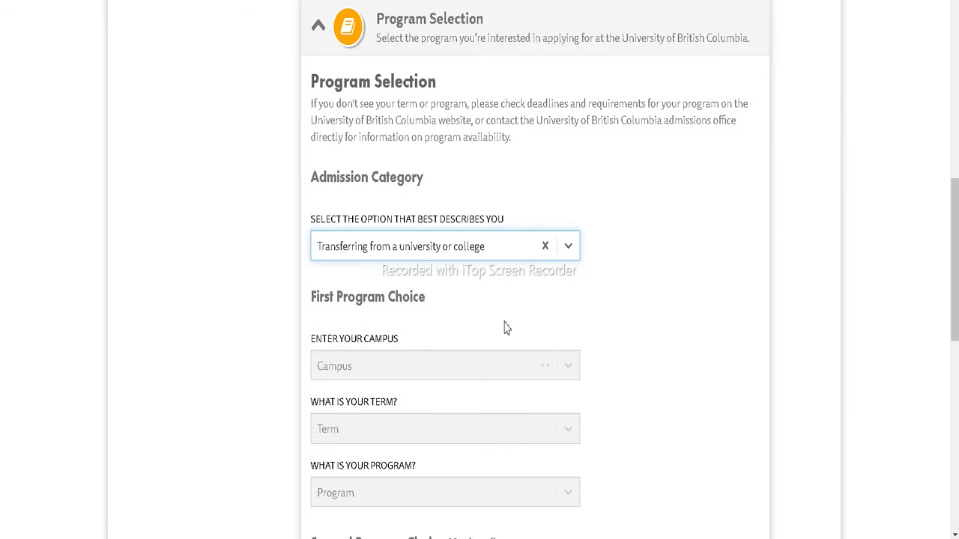
{"action": "left_click", "coordinate": [546, 246]}
{"action": "left_click", "coordinate": [394, 109]}
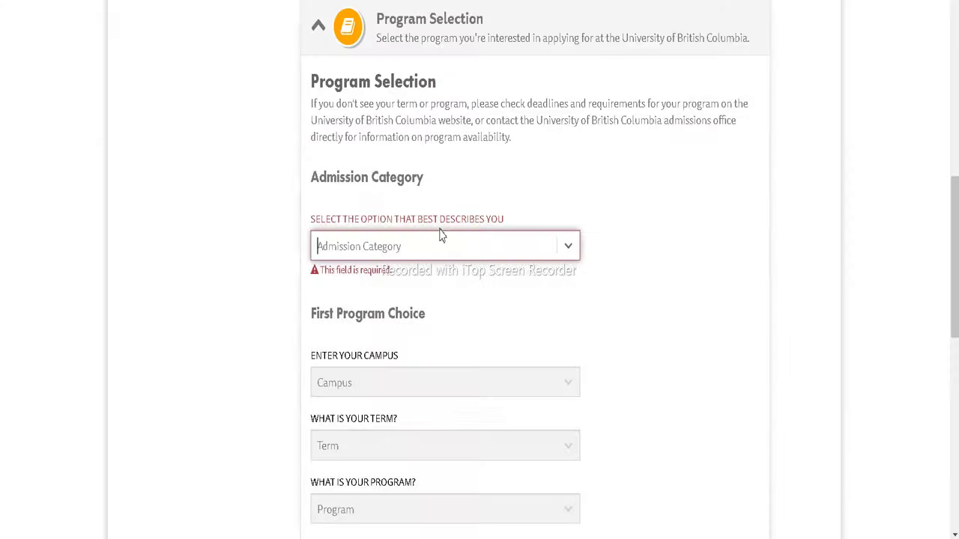
{"action": "left_click", "coordinate": [442, 246]}
{"action": "left_click", "coordinate": [433, 287]}
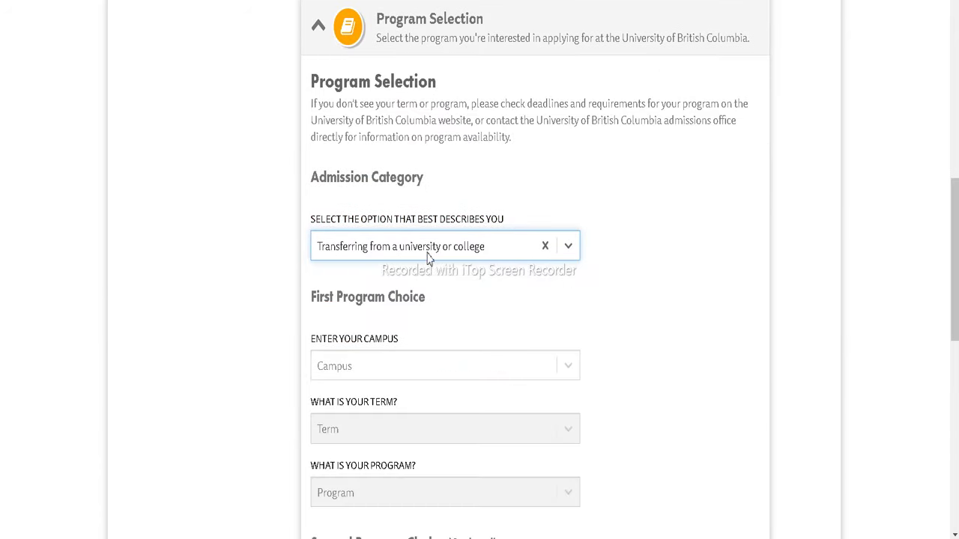
Step: For the first program choice, set the campus to UBC Vancouver and the term to 2022 Summer Session: May – August
{"action": "scroll", "coordinate": [469, 268], "scroll_direction": "down", "scroll_amount": 2}
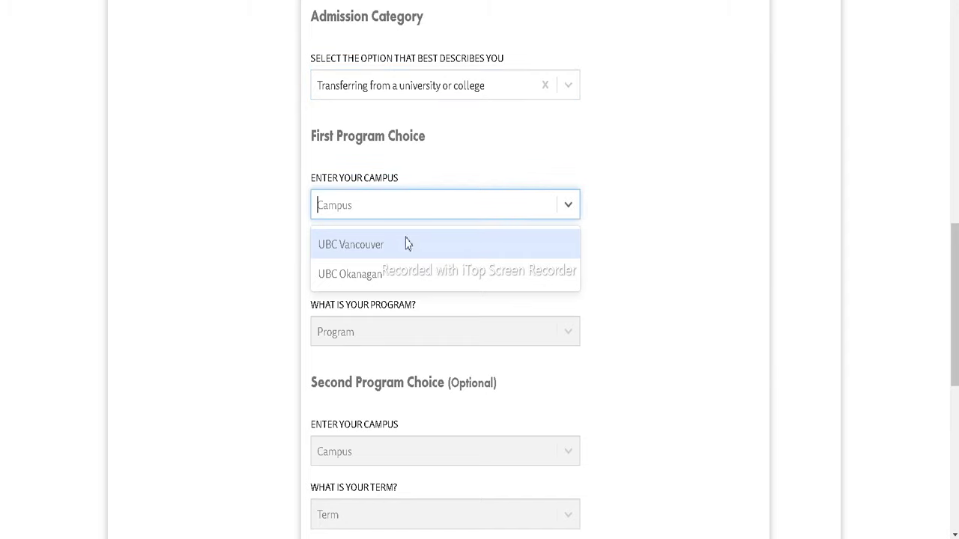
{"action": "left_click", "coordinate": [396, 246]}
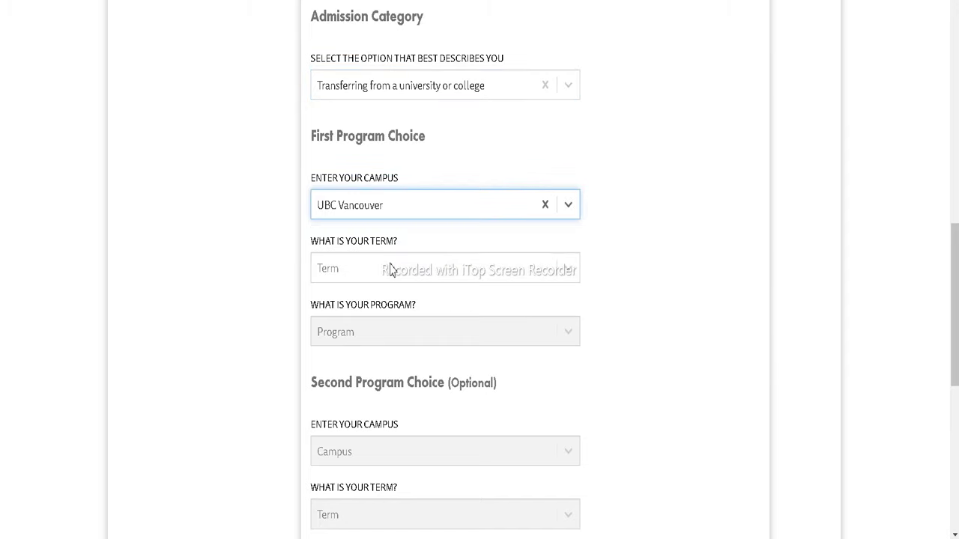
{"action": "left_click", "coordinate": [390, 270]}
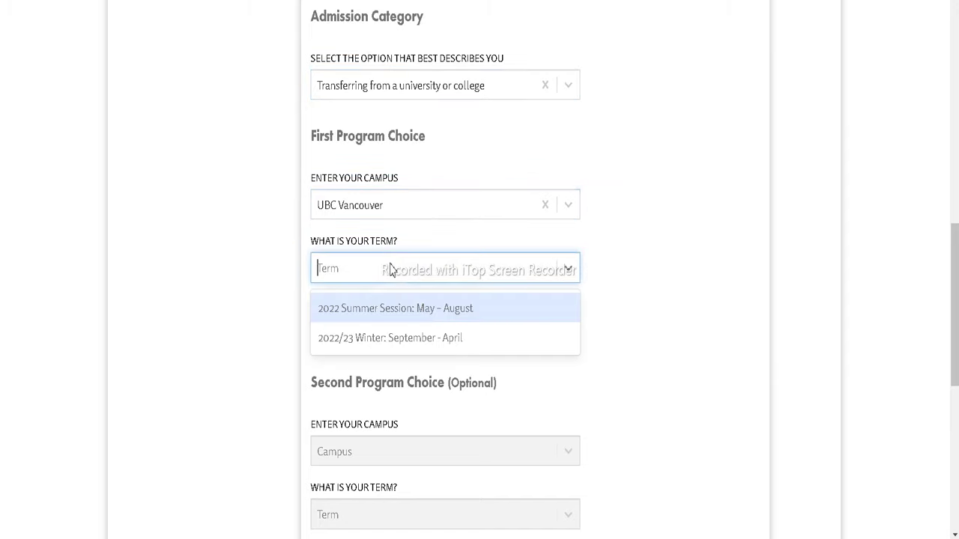
{"action": "left_click", "coordinate": [375, 319]}
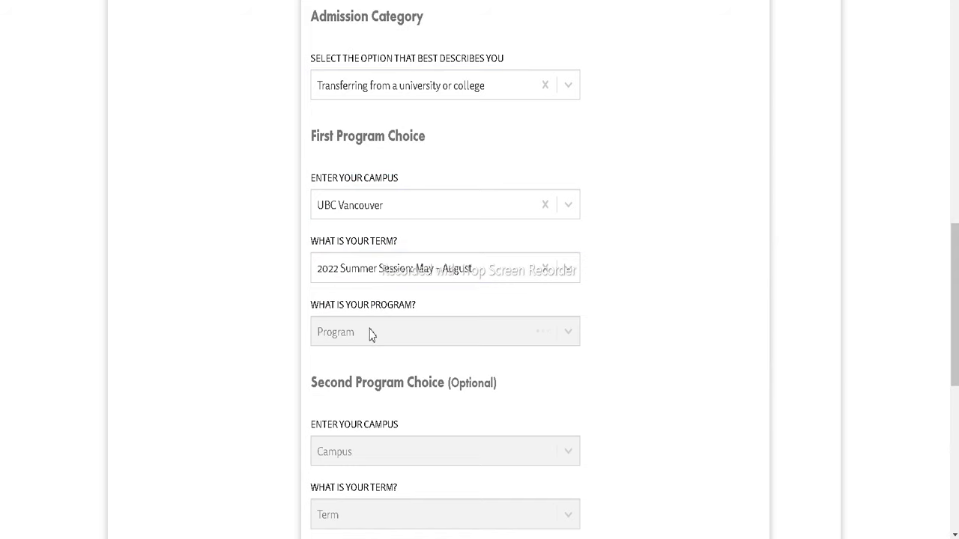
Step: Choose Bachelor of Medical Laboratory Science as the program for the first choice
{"action": "left_click", "coordinate": [377, 332]}
{"action": "scroll", "coordinate": [384, 367], "scroll_direction": "down", "scroll_amount": 3}
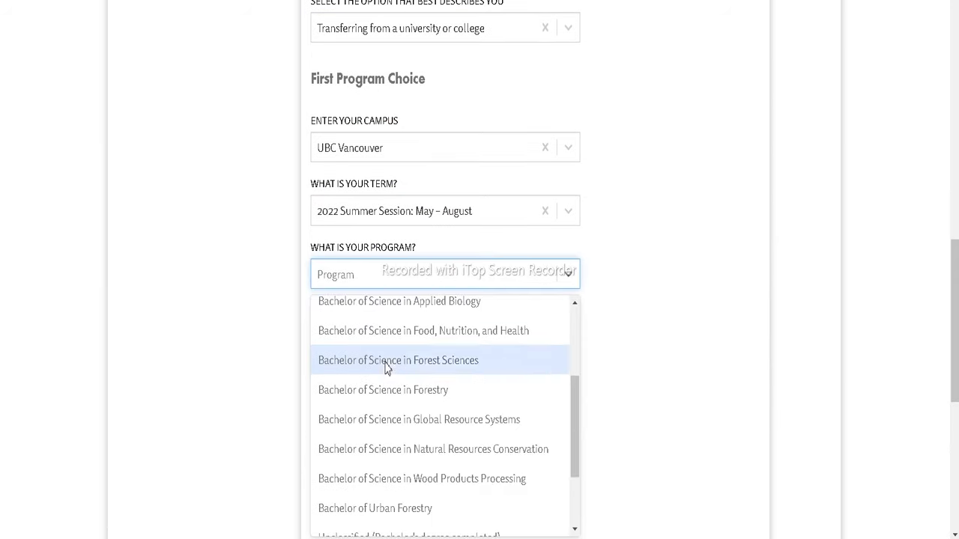
{"action": "scroll", "coordinate": [397, 385], "scroll_direction": "down", "scroll_amount": 1}
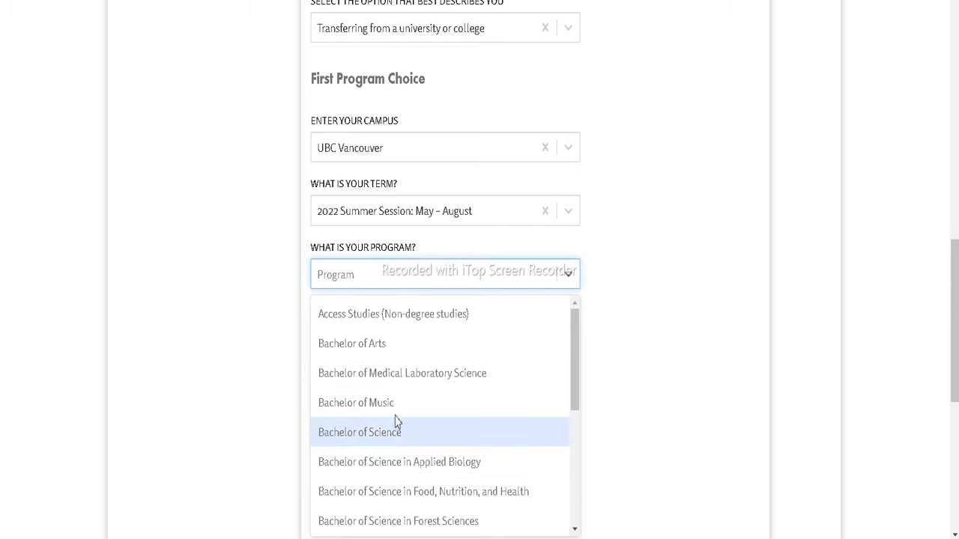
{"action": "scroll", "coordinate": [399, 412], "scroll_direction": "down", "scroll_amount": 1}
{"action": "scroll", "coordinate": [398, 403], "scroll_direction": "down", "scroll_amount": 2}
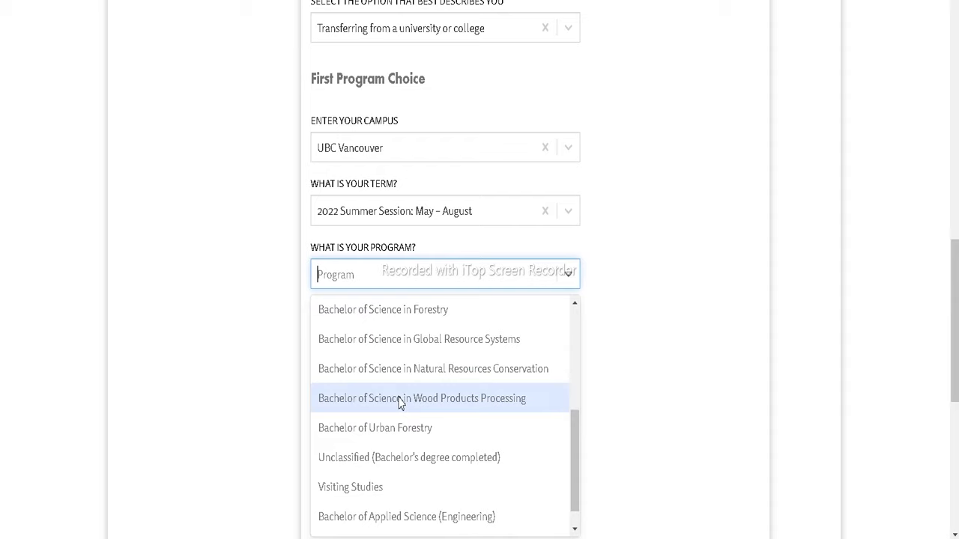
{"action": "scroll", "coordinate": [399, 402], "scroll_direction": "up", "scroll_amount": 2}
{"action": "scroll", "coordinate": [399, 402], "scroll_direction": "up", "scroll_amount": 1}
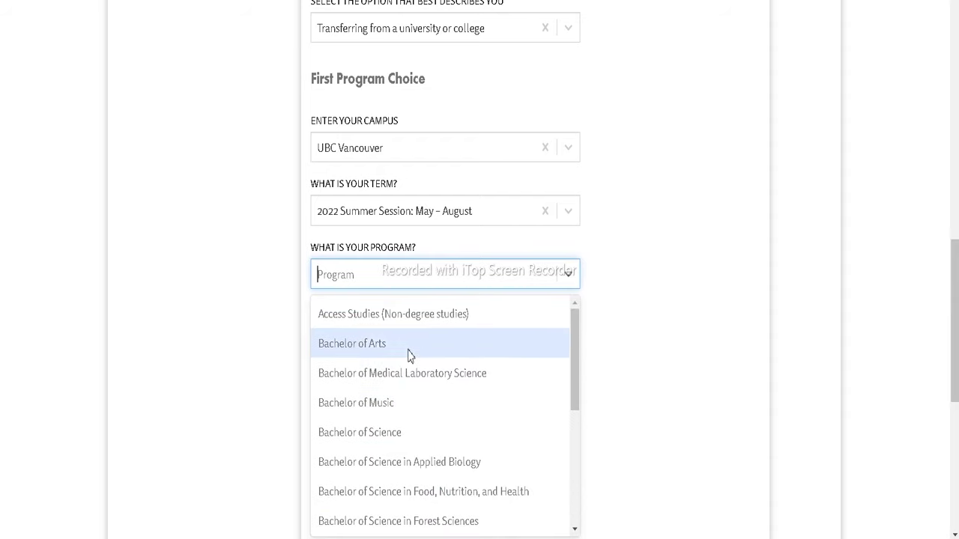
{"action": "left_click", "coordinate": [397, 378]}
Step: For the second program choice, set the campus to UBC Okanagan and the term to 2022 Summer Session: May – August
{"action": "scroll", "coordinate": [396, 385], "scroll_direction": "down", "scroll_amount": 2}
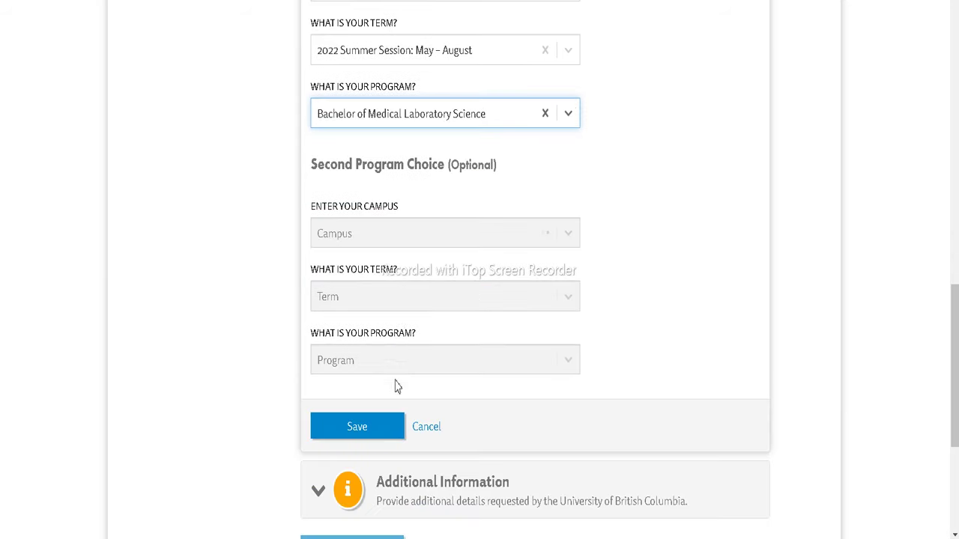
{"action": "left_click", "coordinate": [387, 237]}
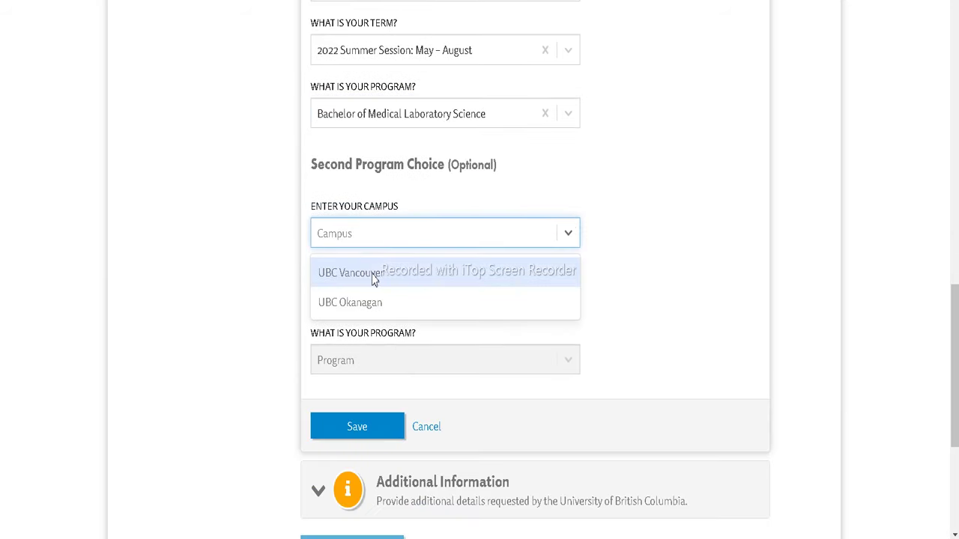
{"action": "left_click", "coordinate": [370, 303]}
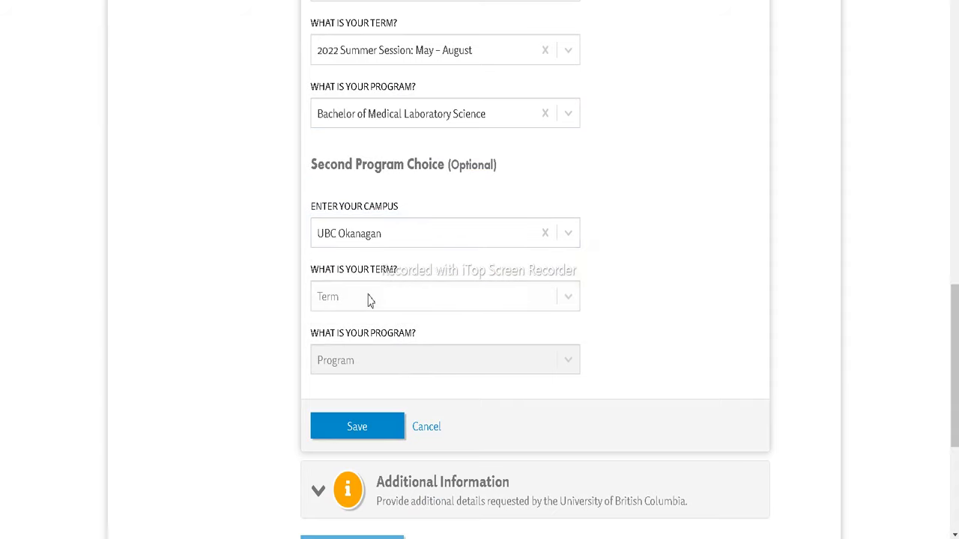
{"action": "left_click", "coordinate": [362, 298]}
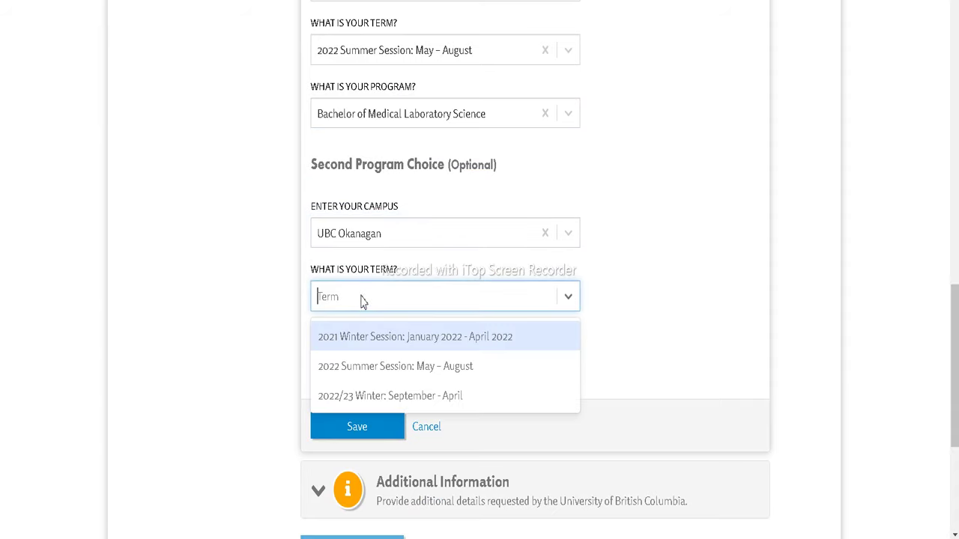
{"action": "left_click", "coordinate": [362, 366]}
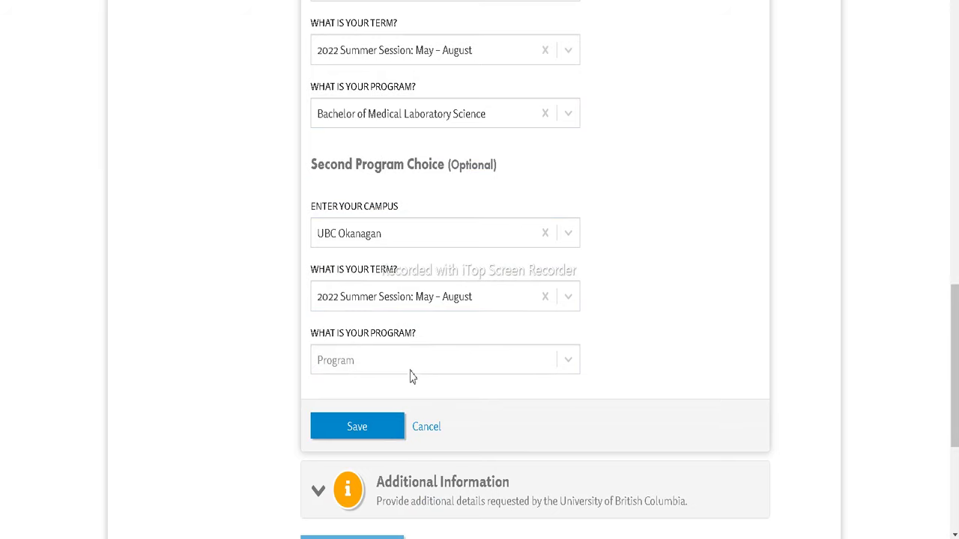
Step: Choose Bachelor of Science as the second choice's program and save the program selection
{"action": "left_click", "coordinate": [410, 367]}
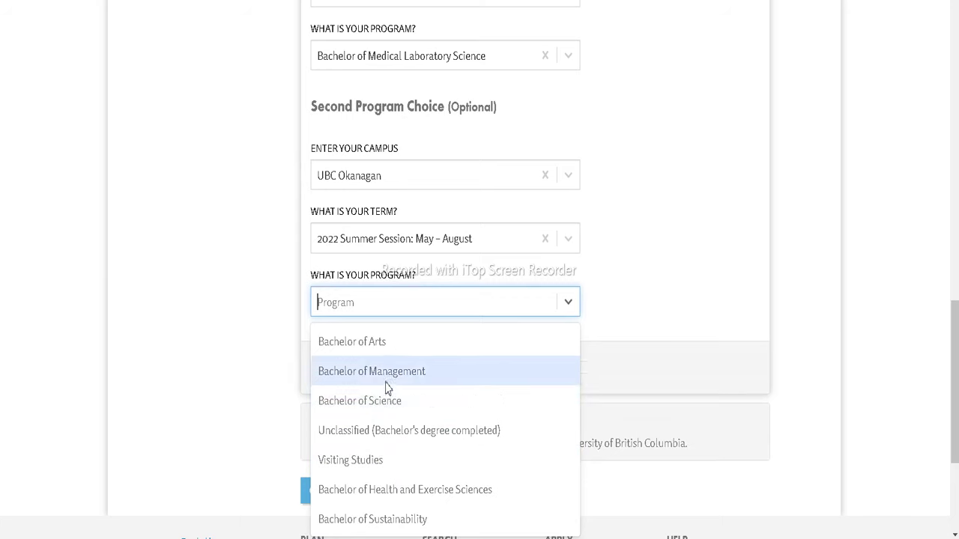
{"action": "left_click", "coordinate": [388, 405]}
{"action": "left_click", "coordinate": [389, 368]}
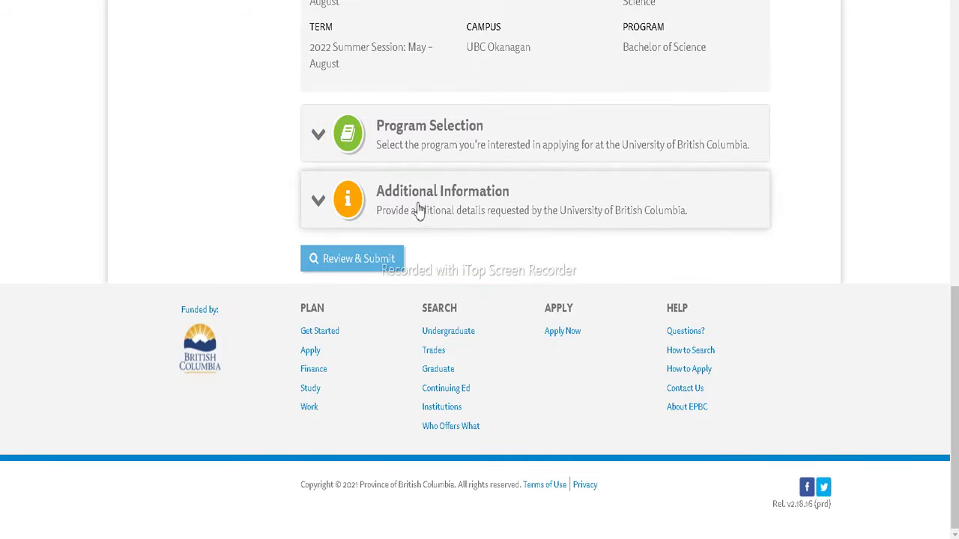
Step: Open the Additional Information section and indicate Male Gender under Gender Identity
{"action": "left_click", "coordinate": [420, 209]}
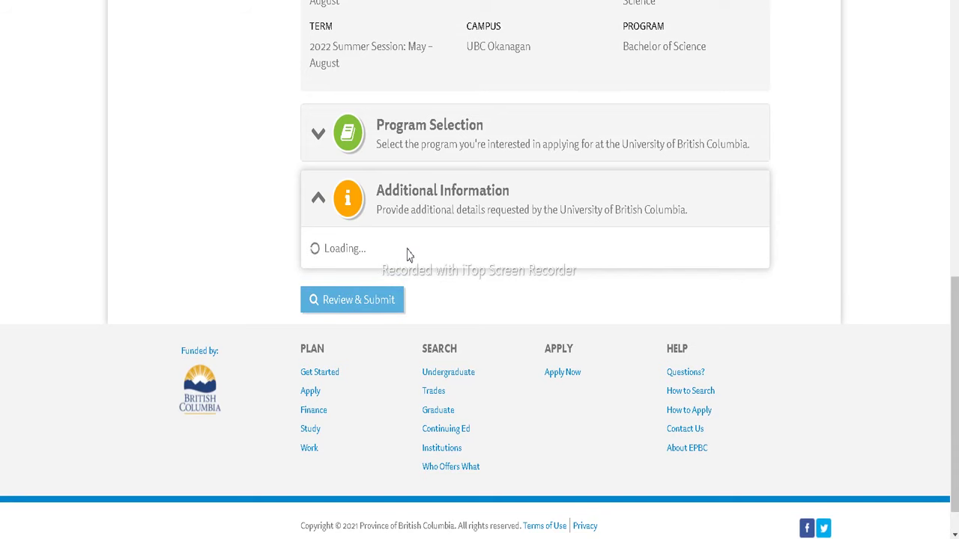
{"action": "scroll", "coordinate": [416, 251], "scroll_direction": "down", "scroll_amount": 2}
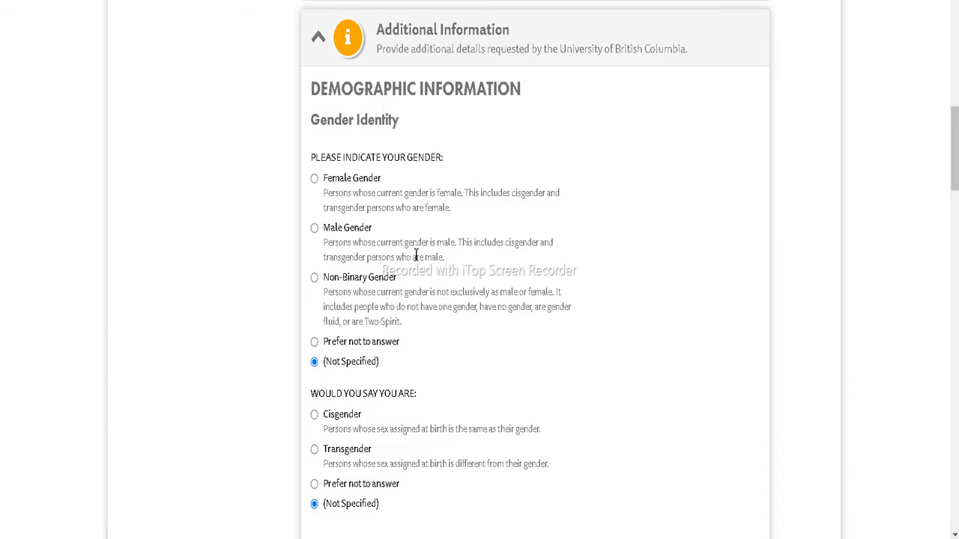
{"action": "left_click", "coordinate": [314, 228]}
Step: Answer No to the question asking whether to indicate a disability
{"action": "scroll", "coordinate": [337, 292], "scroll_direction": "down", "scroll_amount": 2}
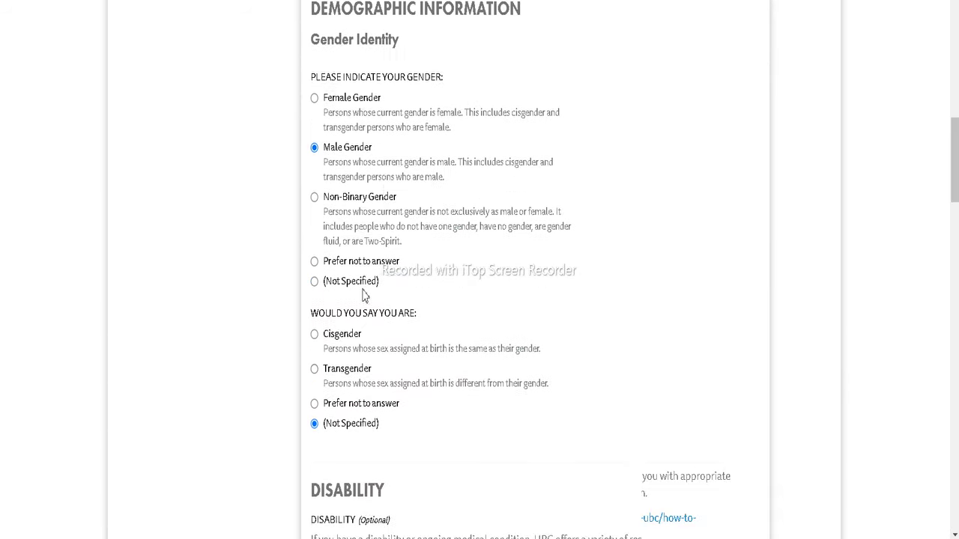
{"action": "scroll", "coordinate": [353, 337], "scroll_direction": "down", "scroll_amount": 2}
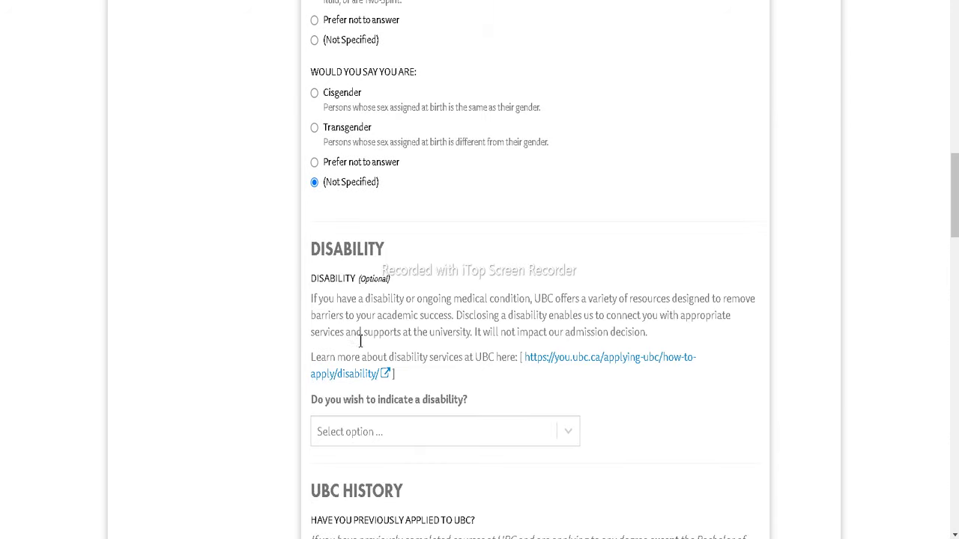
{"action": "scroll", "coordinate": [358, 341], "scroll_direction": "down", "scroll_amount": 2}
{"action": "left_click", "coordinate": [378, 277]}
{"action": "left_click", "coordinate": [353, 340]}
Step: Under University or College Studies, choose Year 2 (1 year of full-time post-secondary study completed) as the situation next May
{"action": "scroll", "coordinate": [364, 338], "scroll_direction": "down", "scroll_amount": 2}
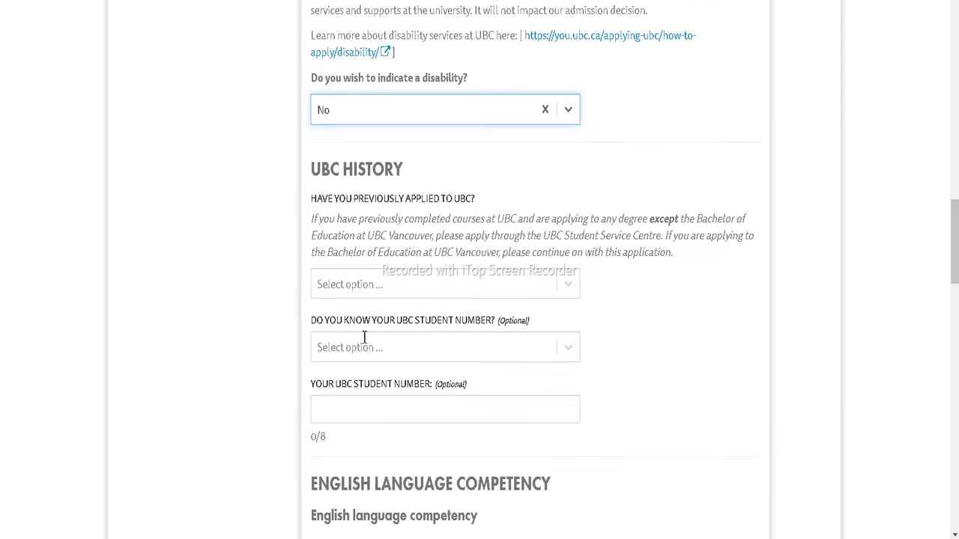
{"action": "scroll", "coordinate": [366, 338], "scroll_direction": "down", "scroll_amount": 6}
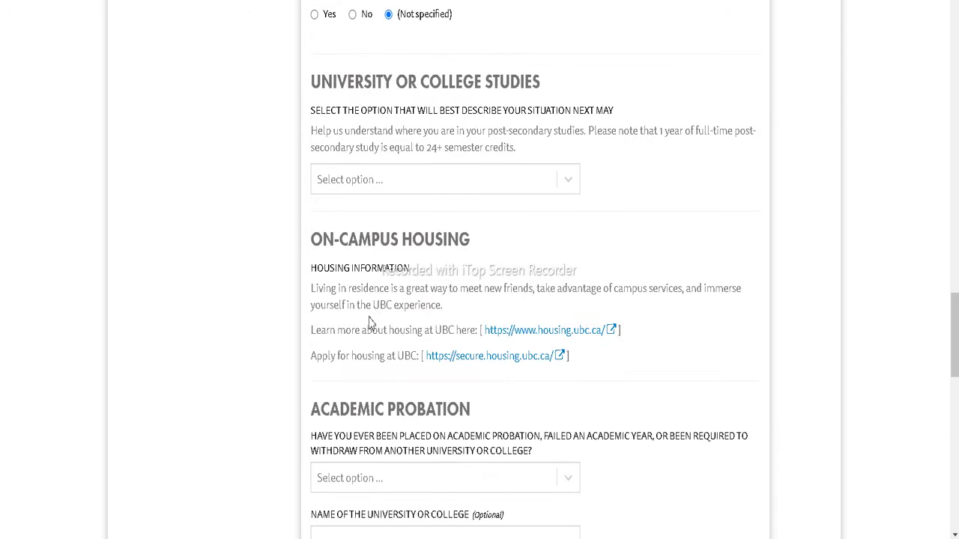
{"action": "left_click", "coordinate": [392, 184]}
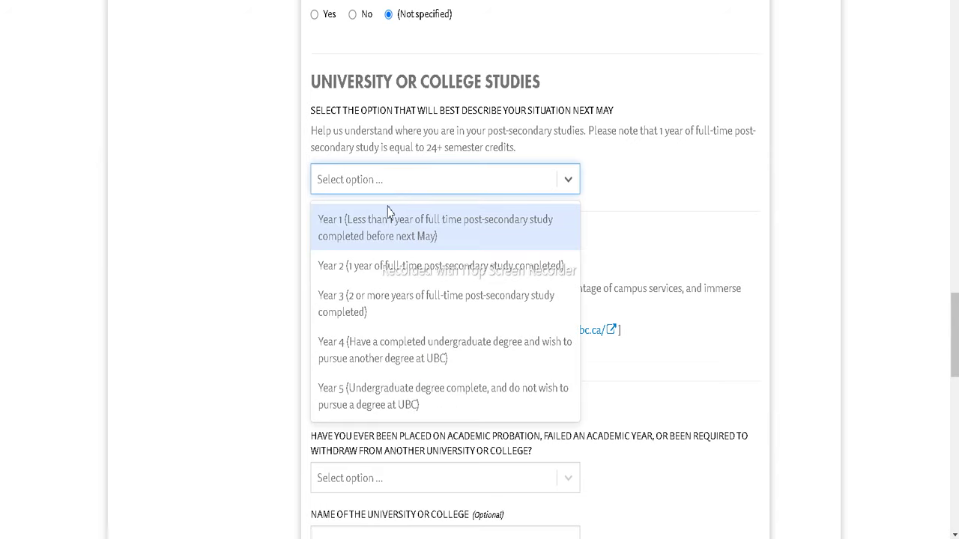
{"action": "left_click", "coordinate": [382, 266]}
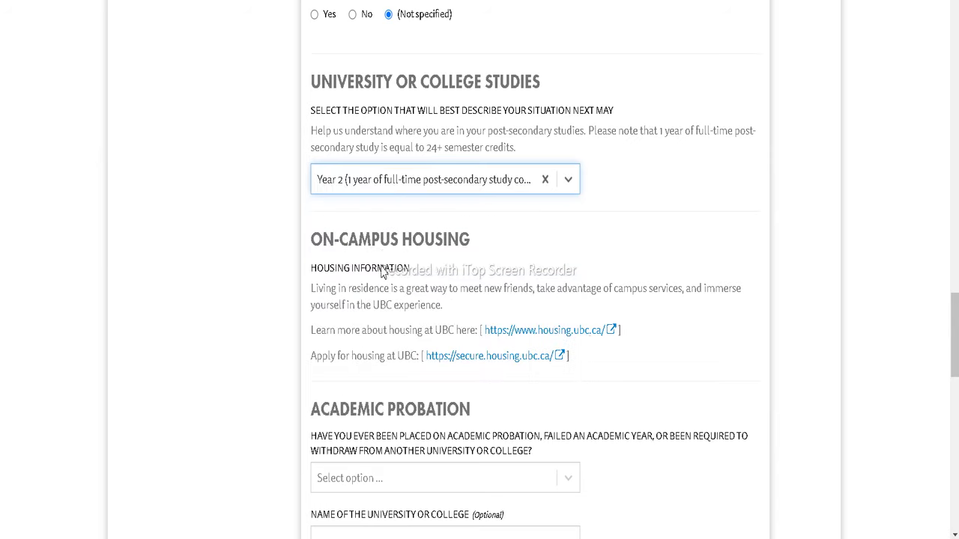
Step: Answer Yes to having written an English proficiency test and choose Other English Language Test (e.g., MELAB, Pearson) as the most recent one
{"action": "scroll", "coordinate": [383, 247], "scroll_direction": "up", "scroll_amount": 3}
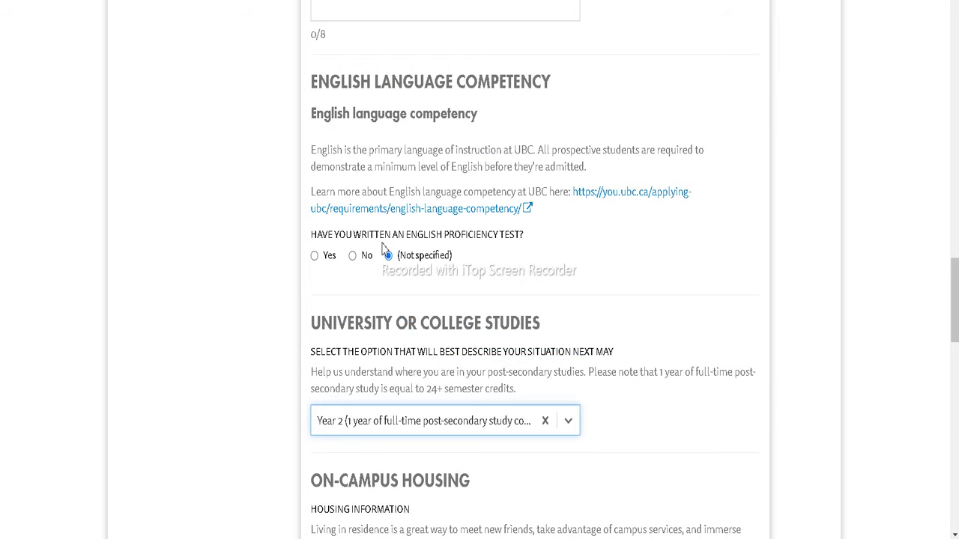
{"action": "left_click", "coordinate": [320, 259]}
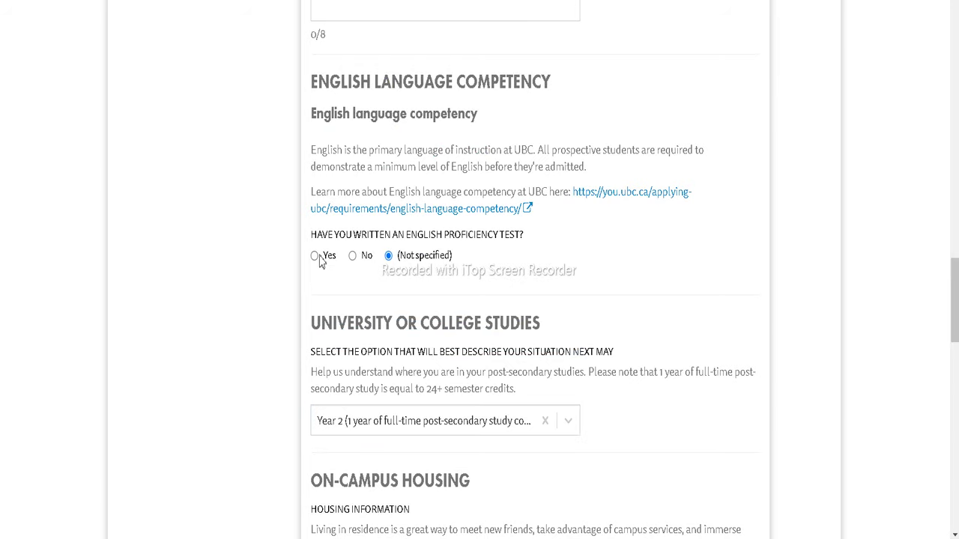
{"action": "left_click", "coordinate": [316, 257]}
{"action": "left_click", "coordinate": [376, 318]}
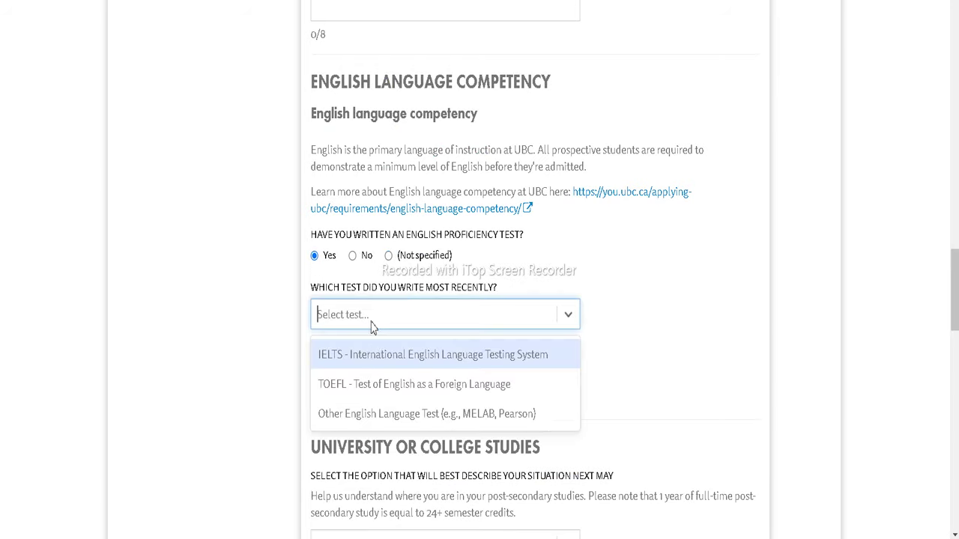
{"action": "left_click", "coordinate": [374, 411]}
Step: Enter "university" as the English test name and set the test date to August 2019
{"action": "left_click", "coordinate": [372, 372]}
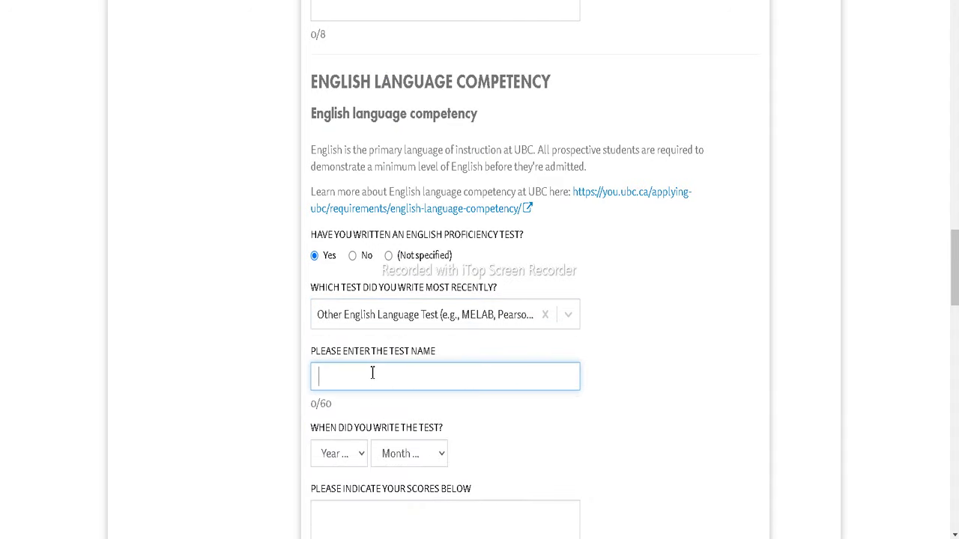
{"action": "type", "text": "university"}
{"action": "scroll", "coordinate": [376, 368], "scroll_direction": "down", "scroll_amount": 3}
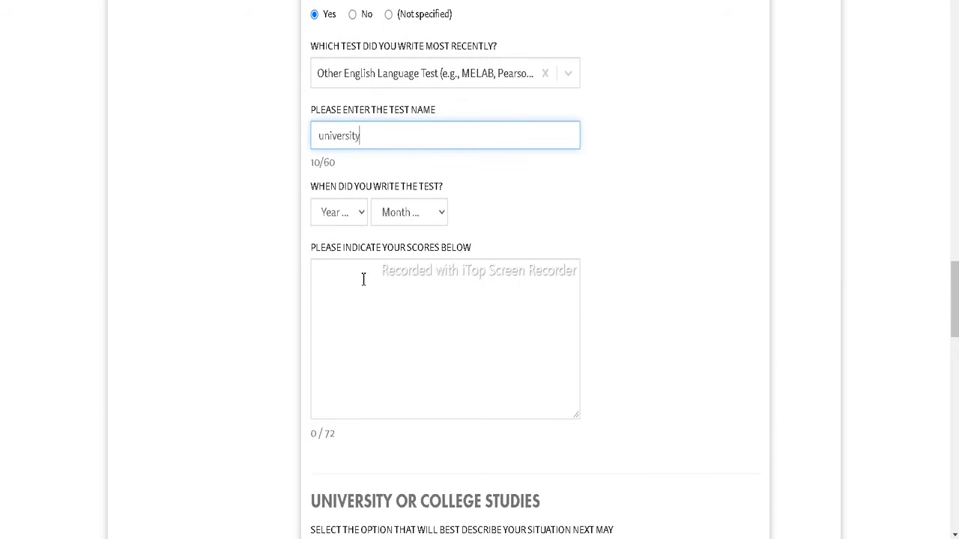
{"action": "left_click", "coordinate": [352, 212]}
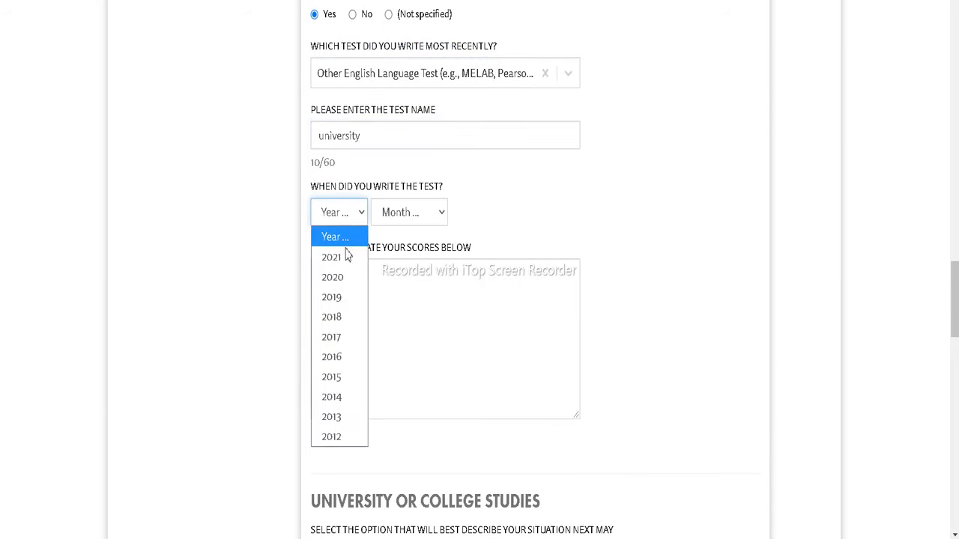
{"action": "left_click", "coordinate": [337, 300]}
{"action": "left_click", "coordinate": [405, 217]}
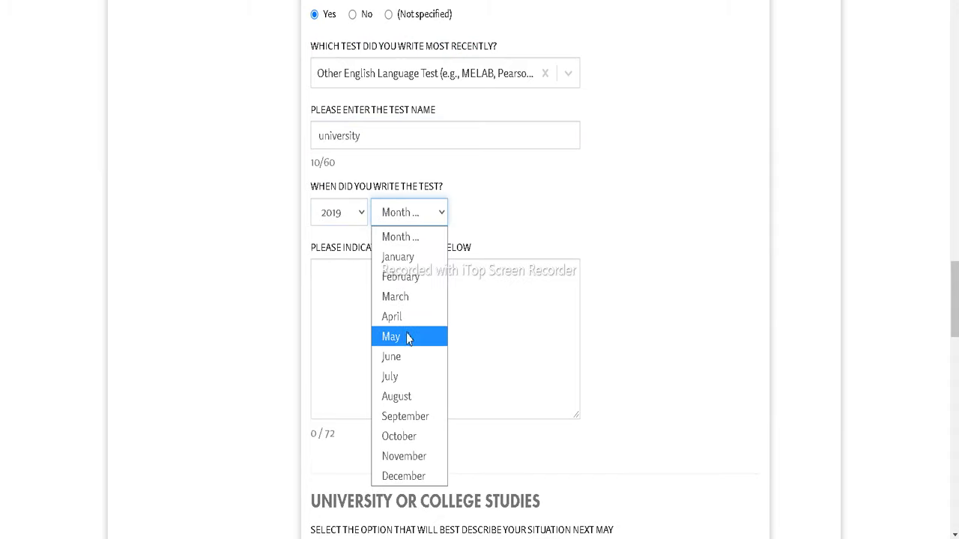
{"action": "left_click", "coordinate": [398, 399]}
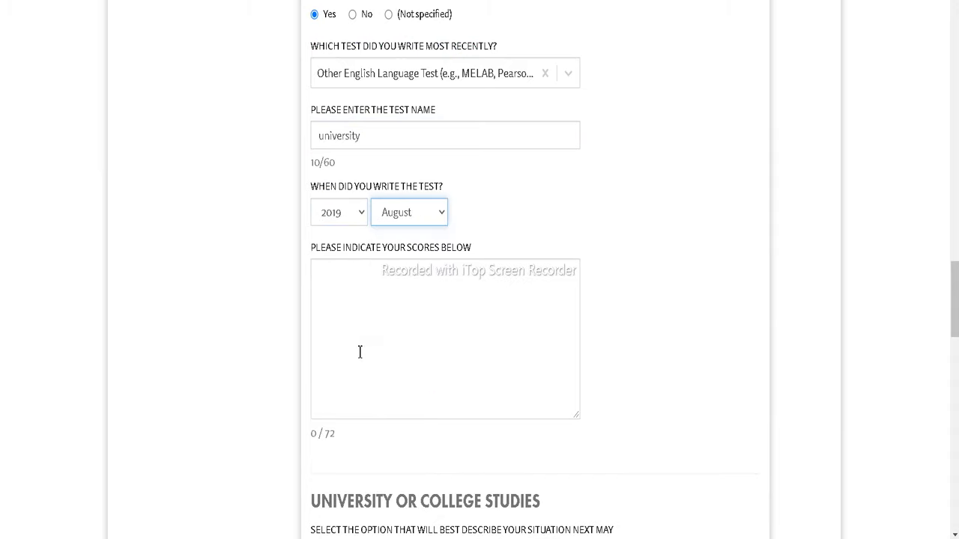
Step: Enter 6.7 as the English test score and try to save the additional information
{"action": "left_click", "coordinate": [347, 356]}
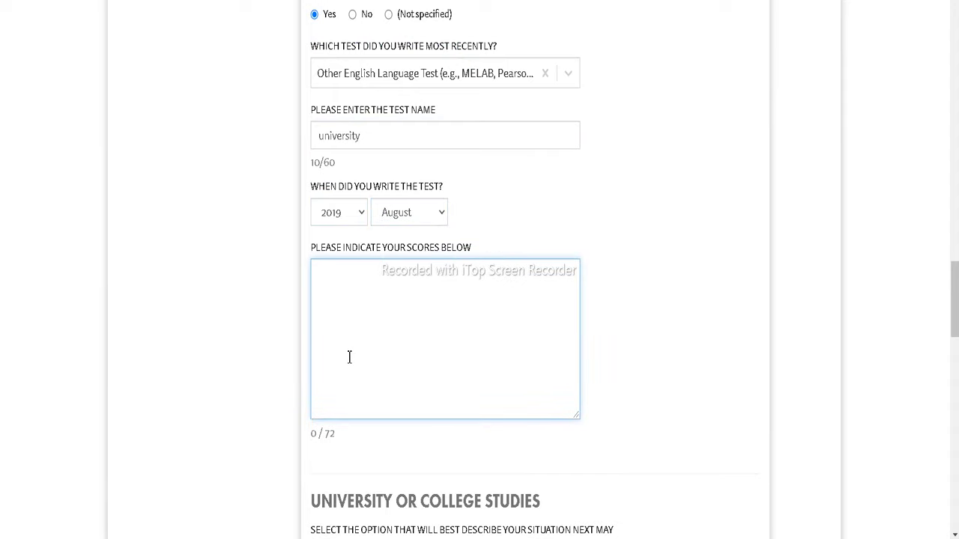
{"action": "type", "text": "6.5"}
{"action": "scroll", "coordinate": [352, 352], "scroll_direction": "down", "scroll_amount": 5}
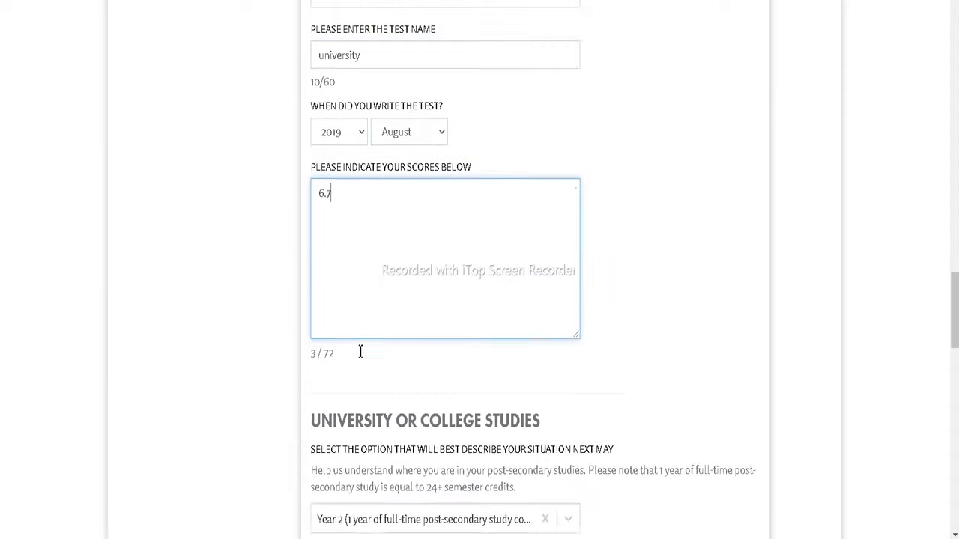
{"action": "scroll", "coordinate": [362, 312], "scroll_direction": "down", "scroll_amount": 13}
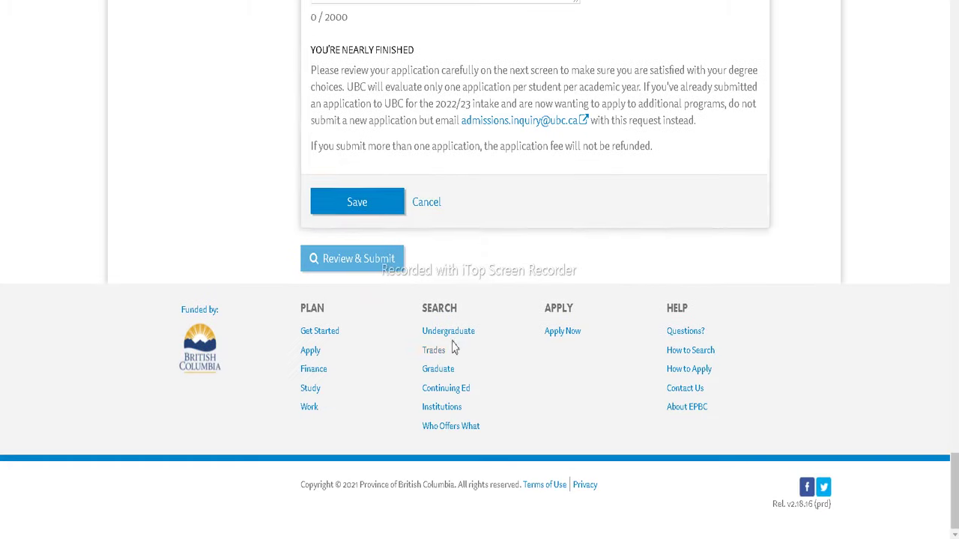
{"action": "left_click", "coordinate": [360, 209]}
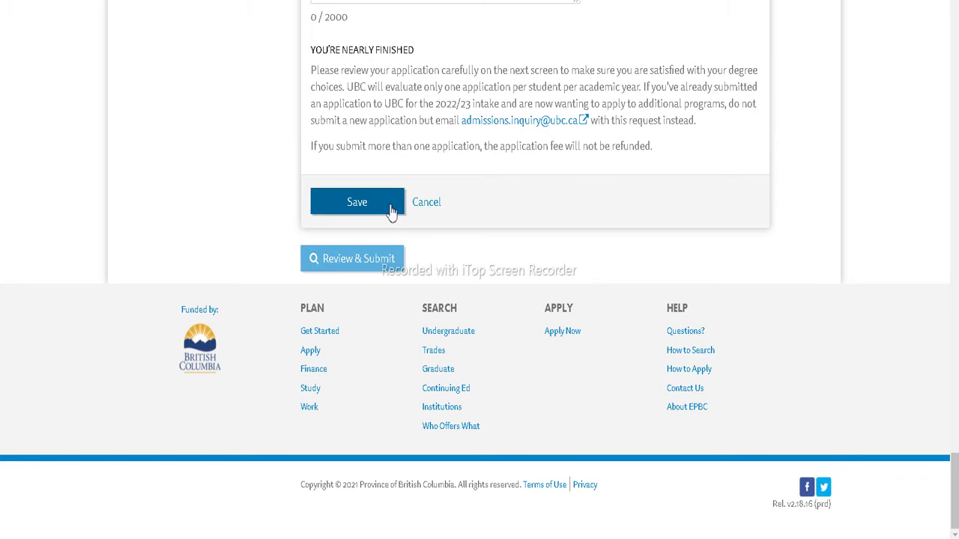
Step: Look over the Additional Information answers and try again to save the section
{"action": "scroll", "coordinate": [473, 208], "scroll_direction": "up", "scroll_amount": 15}
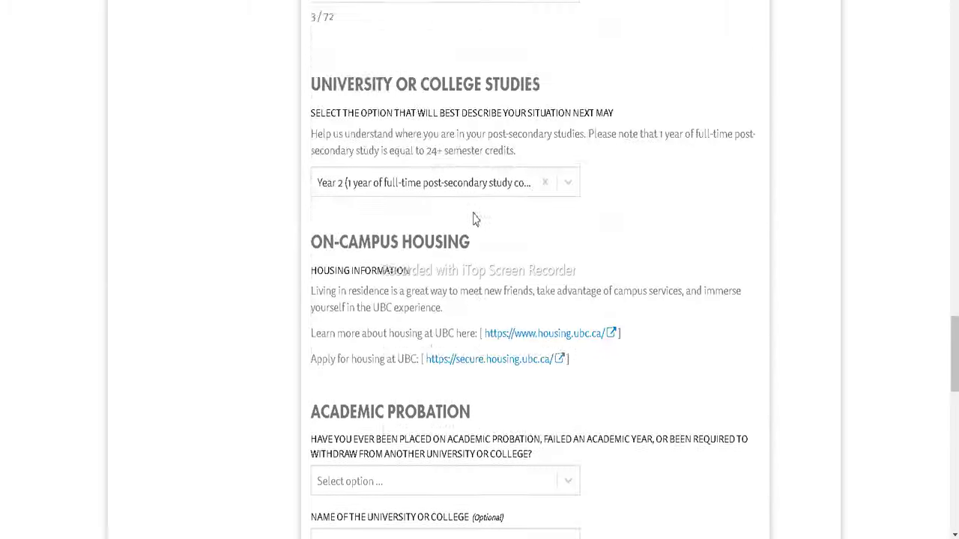
{"action": "scroll", "coordinate": [474, 222], "scroll_direction": "up", "scroll_amount": 15}
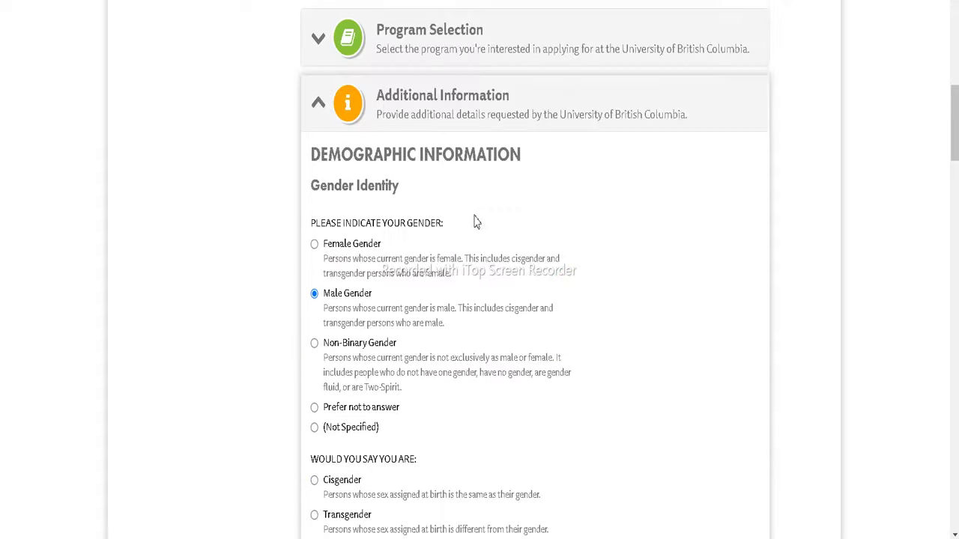
{"action": "scroll", "coordinate": [474, 224], "scroll_direction": "down", "scroll_amount": 20}
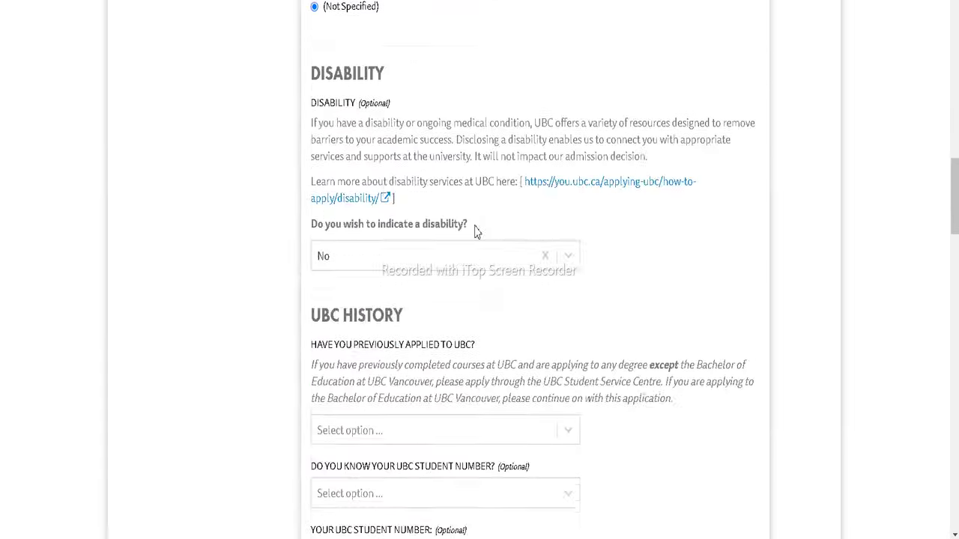
{"action": "scroll", "coordinate": [225, 300], "scroll_direction": "down", "scroll_amount": 15}
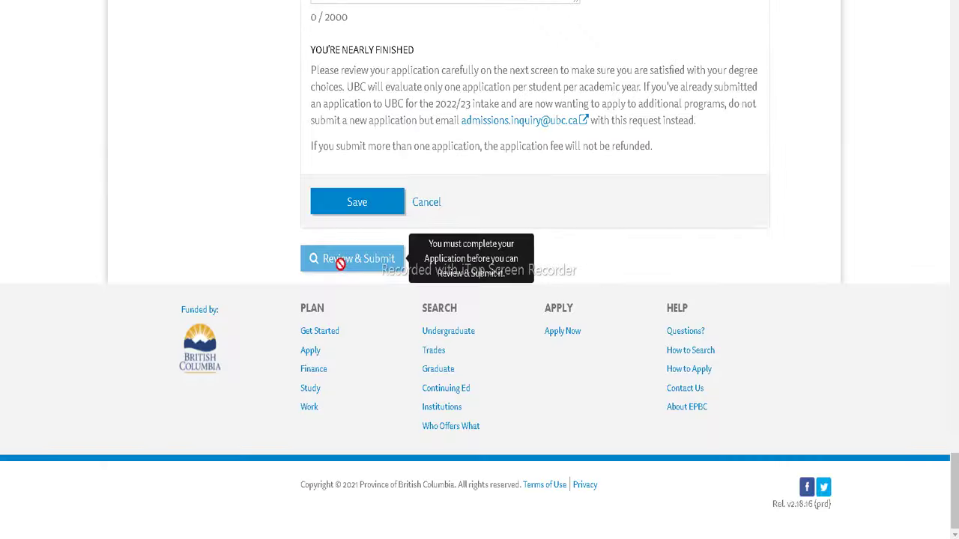
{"action": "left_click", "coordinate": [357, 201]}
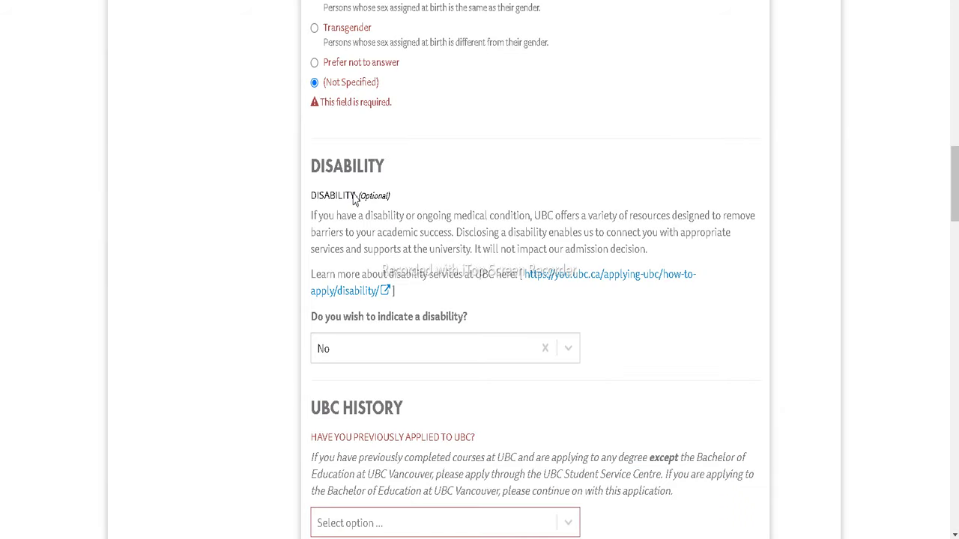
Step: Fill in the missing required answers: select Cisgender and answer whether there was a previous application to UBC
{"action": "scroll", "coordinate": [355, 199], "scroll_direction": "up", "scroll_amount": 3}
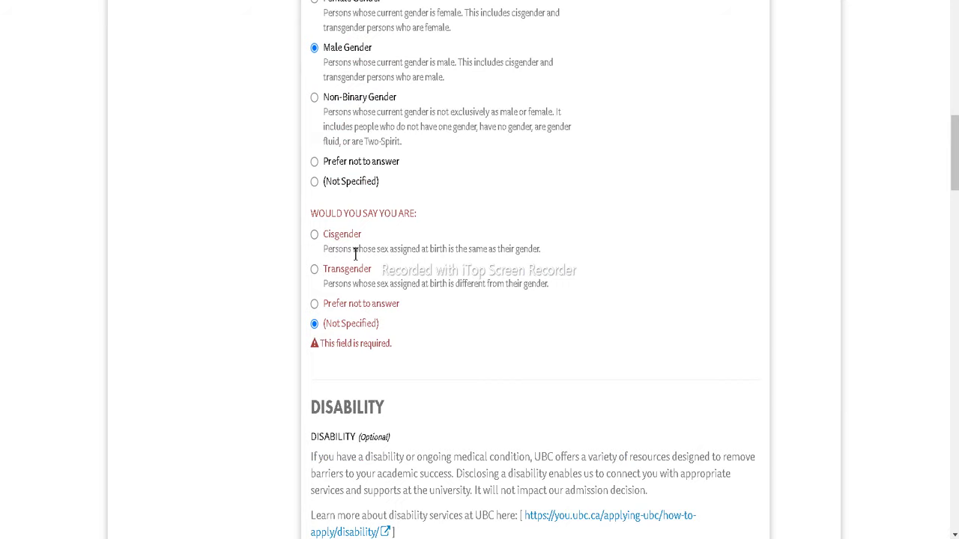
{"action": "left_click", "coordinate": [313, 235]}
{"action": "scroll", "coordinate": [372, 284], "scroll_direction": "down", "scroll_amount": 7}
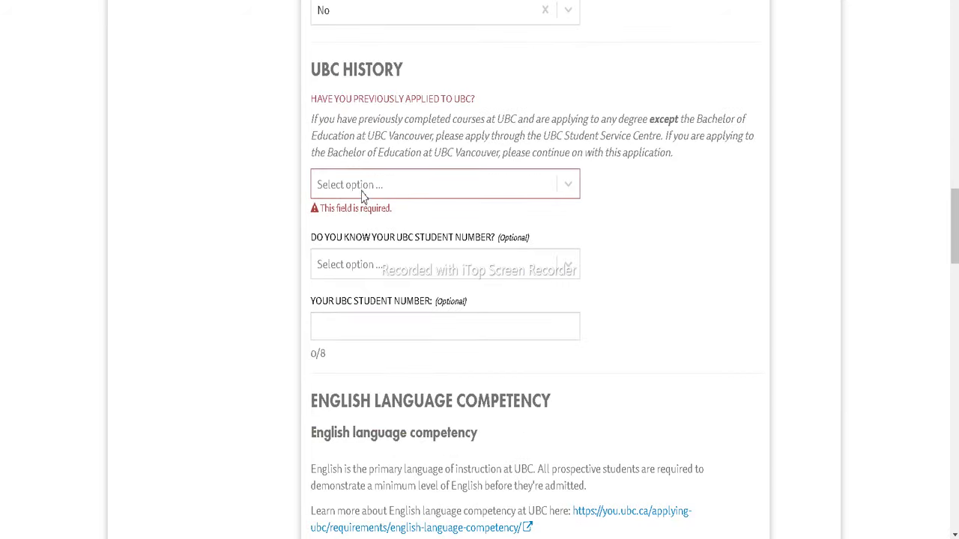
{"action": "left_click", "coordinate": [364, 193]}
{"action": "left_click", "coordinate": [336, 260]}
Step: Answer No to the academic probation question and save the Additional Information section
{"action": "scroll", "coordinate": [341, 255], "scroll_direction": "down", "scroll_amount": 10}
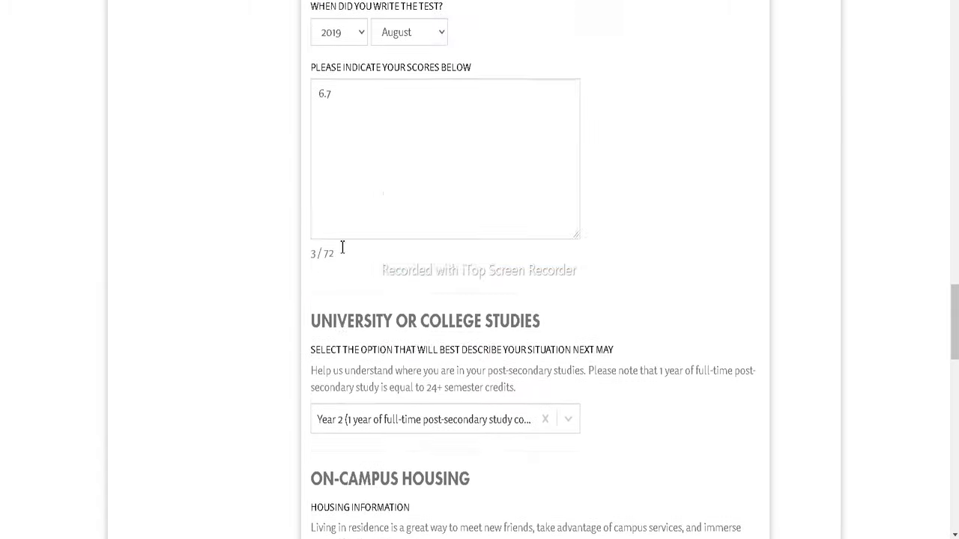
{"action": "scroll", "coordinate": [342, 247], "scroll_direction": "down", "scroll_amount": 6}
{"action": "left_click", "coordinate": [346, 237]}
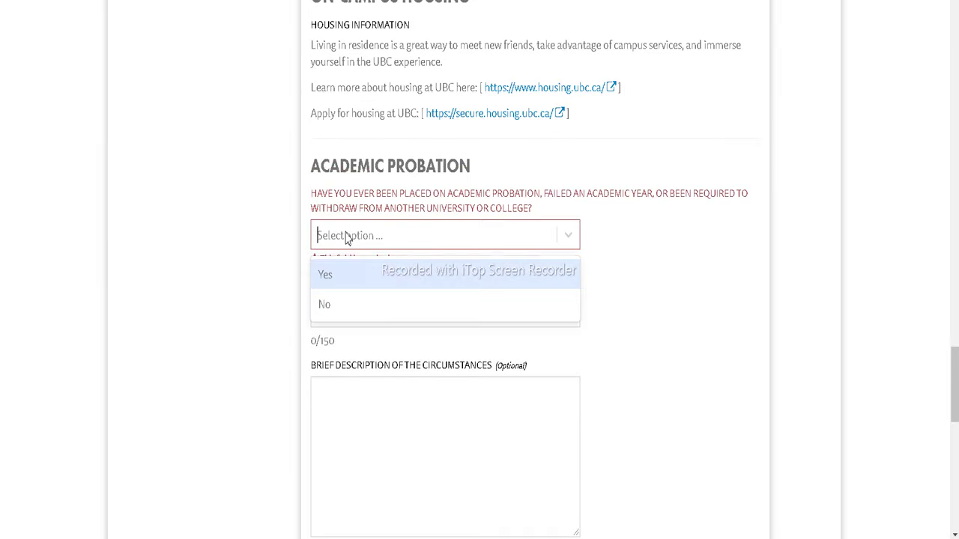
{"action": "left_click", "coordinate": [337, 305]}
{"action": "scroll", "coordinate": [341, 300], "scroll_direction": "down", "scroll_amount": 7}
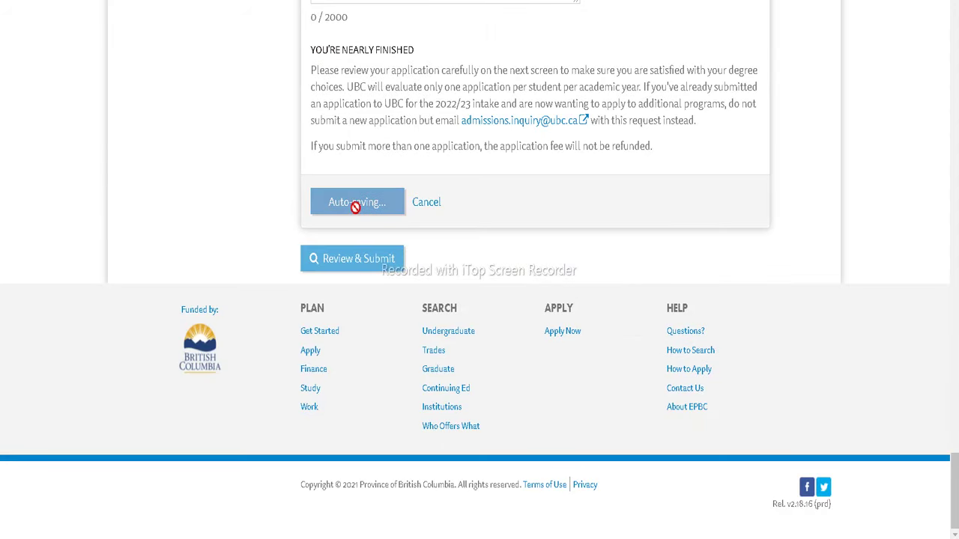
{"action": "left_click", "coordinate": [364, 212]}
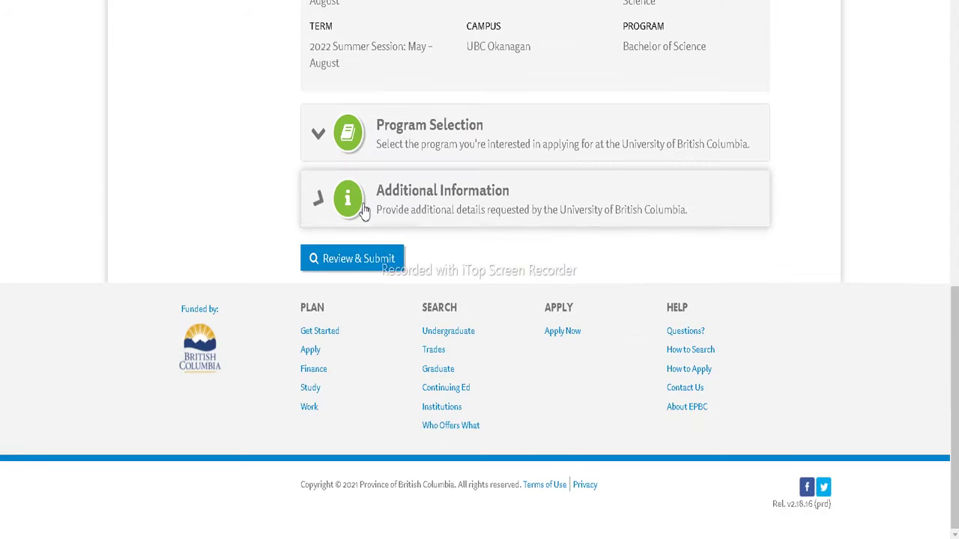
Step: Proceed to Review & Submit and examine the application fee and its payment options
{"action": "left_click", "coordinate": [355, 266]}
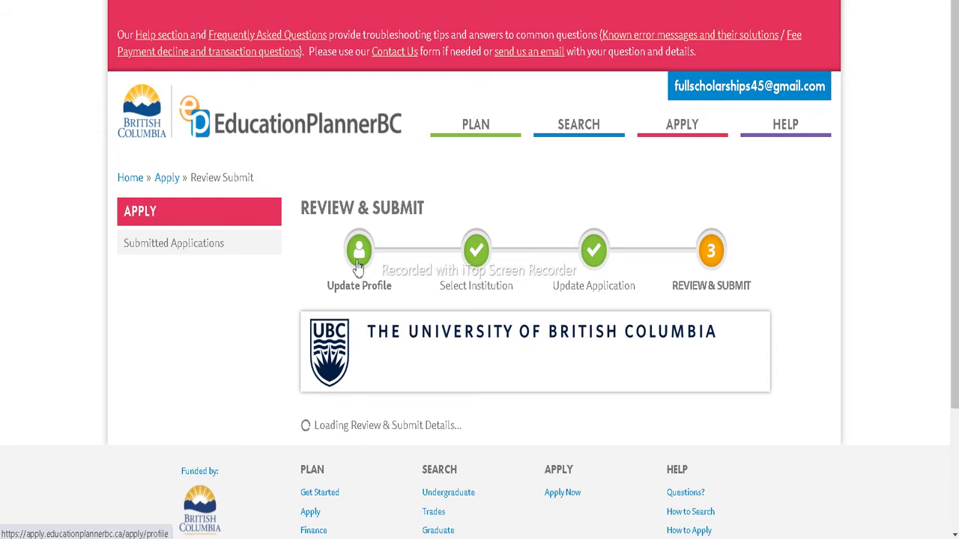
{"action": "scroll", "coordinate": [358, 266], "scroll_direction": "down", "scroll_amount": 2}
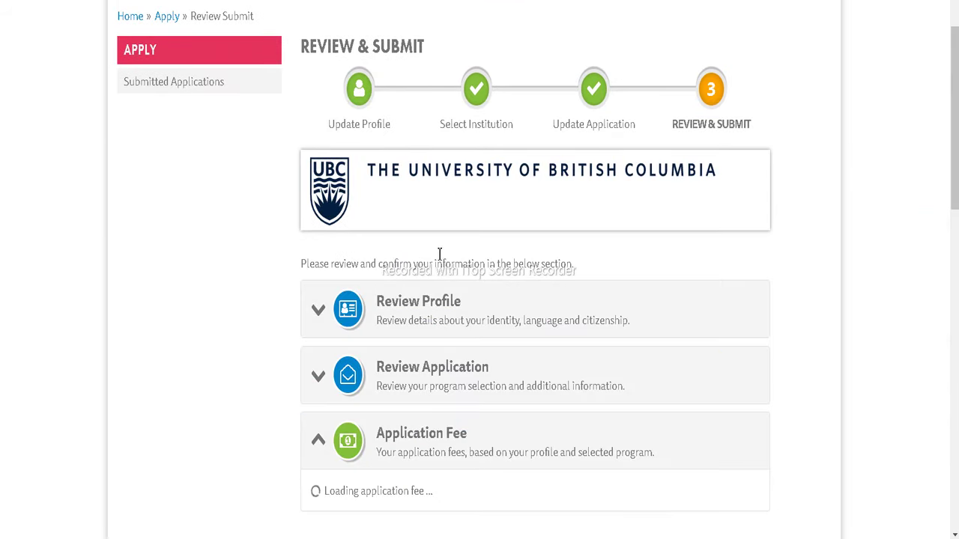
{"action": "scroll", "coordinate": [439, 255], "scroll_direction": "down", "scroll_amount": 3}
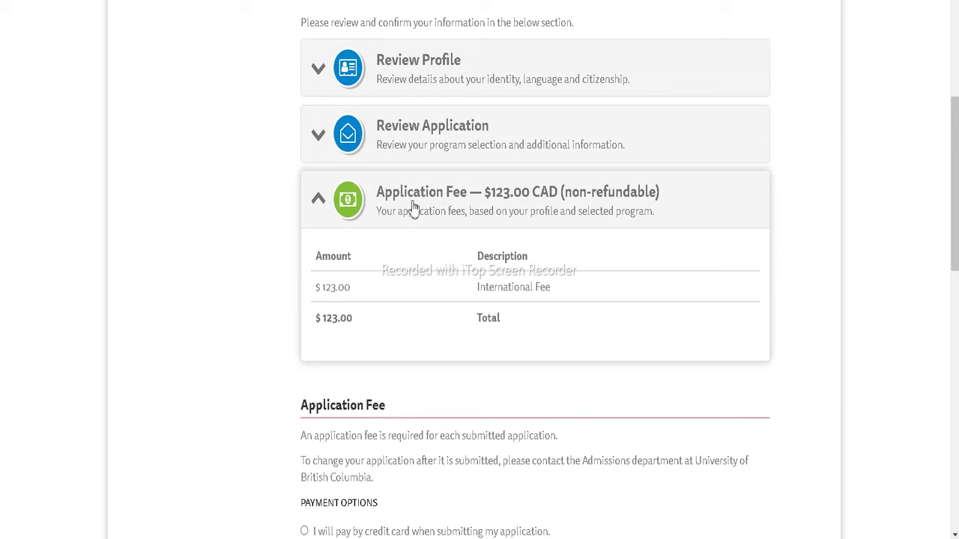
{"action": "scroll", "coordinate": [412, 210], "scroll_direction": "down", "scroll_amount": 1}
{"action": "scroll", "coordinate": [412, 208], "scroll_direction": "up", "scroll_amount": 2}
{"action": "scroll", "coordinate": [413, 210], "scroll_direction": "down", "scroll_amount": 3}
{"action": "scroll", "coordinate": [414, 209], "scroll_direction": "down", "scroll_amount": 3}
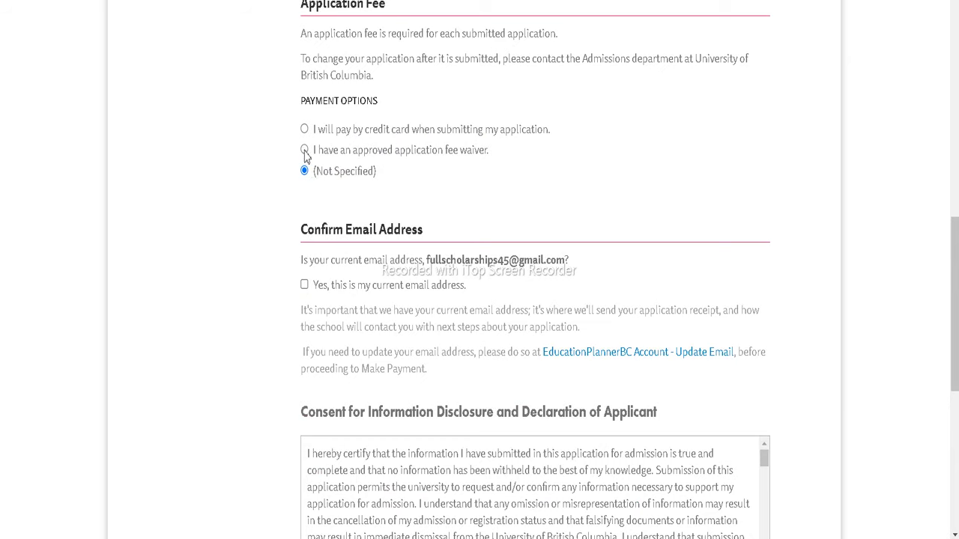
Step: Choose the approved application fee waiver as payment option, enter a waiver code and confirm the current email address
{"action": "left_click", "coordinate": [304, 150]}
{"action": "left_click", "coordinate": [339, 226]}
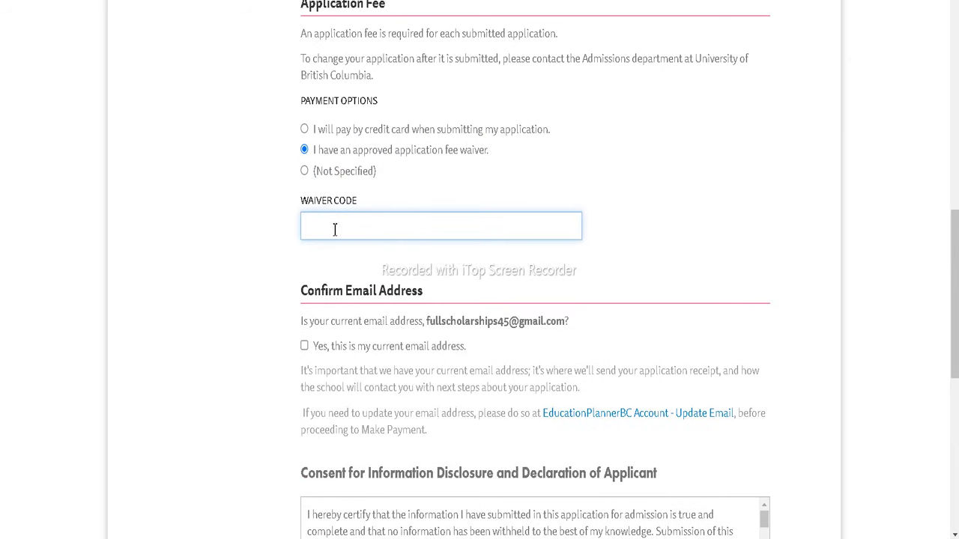
{"action": "scroll", "coordinate": [338, 223], "scroll_direction": "down", "scroll_amount": 1}
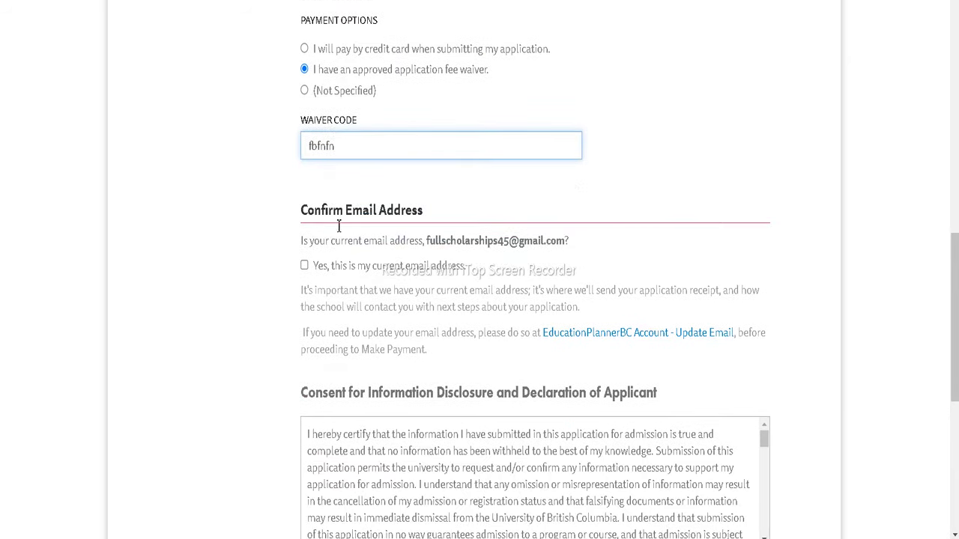
{"action": "left_click", "coordinate": [304, 263]}
Step: Give consent to disclose information, certify that the application is true, accurate and complete, and submit the application
{"action": "scroll", "coordinate": [307, 265], "scroll_direction": "down", "scroll_amount": 3}
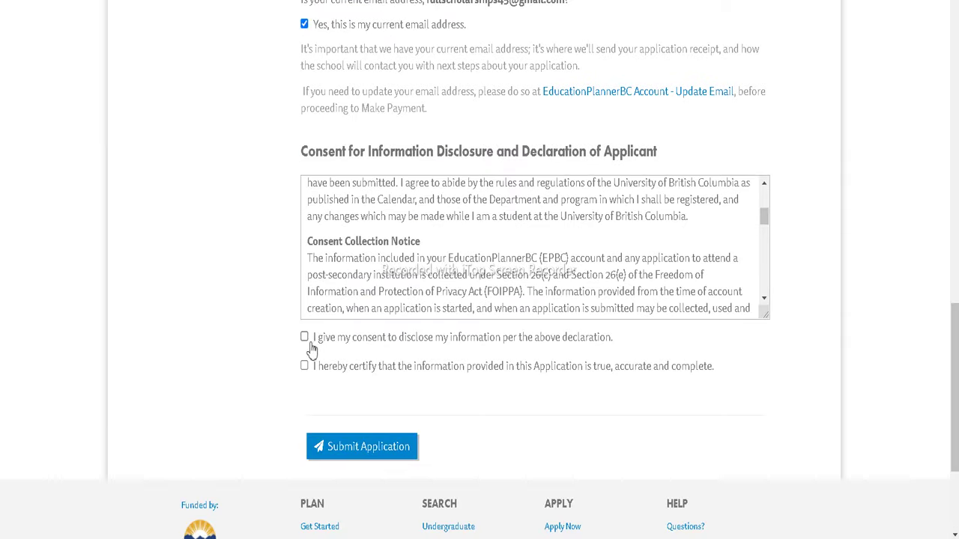
{"action": "left_click", "coordinate": [305, 337]}
{"action": "left_click", "coordinate": [304, 366]}
{"action": "left_click", "coordinate": [351, 444]}
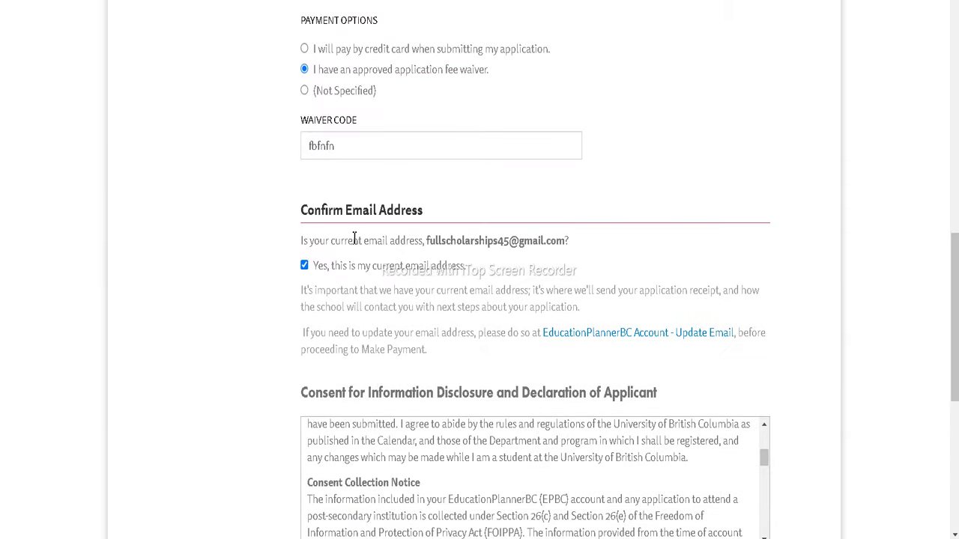
{"action": "scroll", "coordinate": [361, 165], "scroll_direction": "down", "scroll_amount": 5}
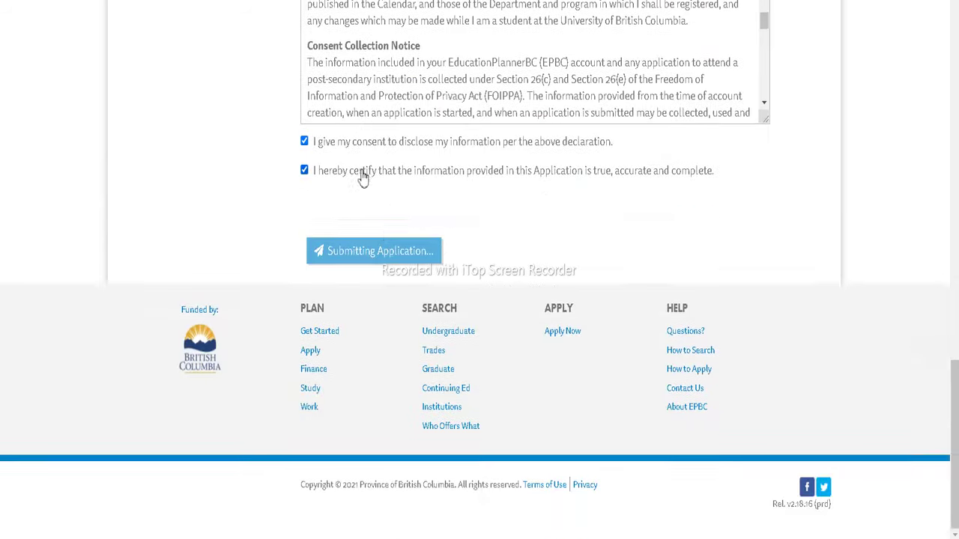
{"action": "scroll", "coordinate": [386, 229], "scroll_direction": "down", "scroll_amount": 2}
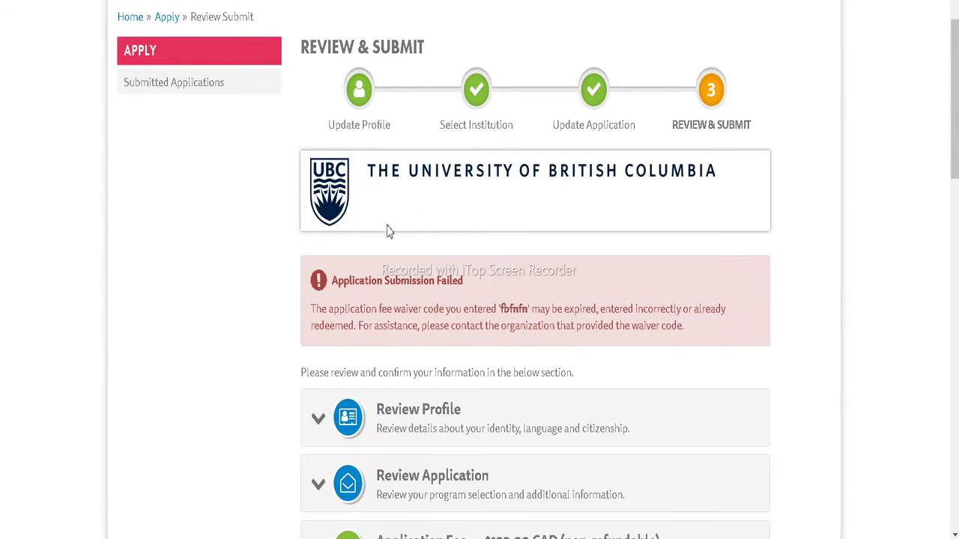
Step: Switch the payment option to Not Specified and back to the approved application fee waiver, then select the existing waiver code
{"action": "scroll", "coordinate": [443, 293], "scroll_direction": "down", "scroll_amount": 6}
{"action": "scroll", "coordinate": [407, 225], "scroll_direction": "up", "scroll_amount": 2}
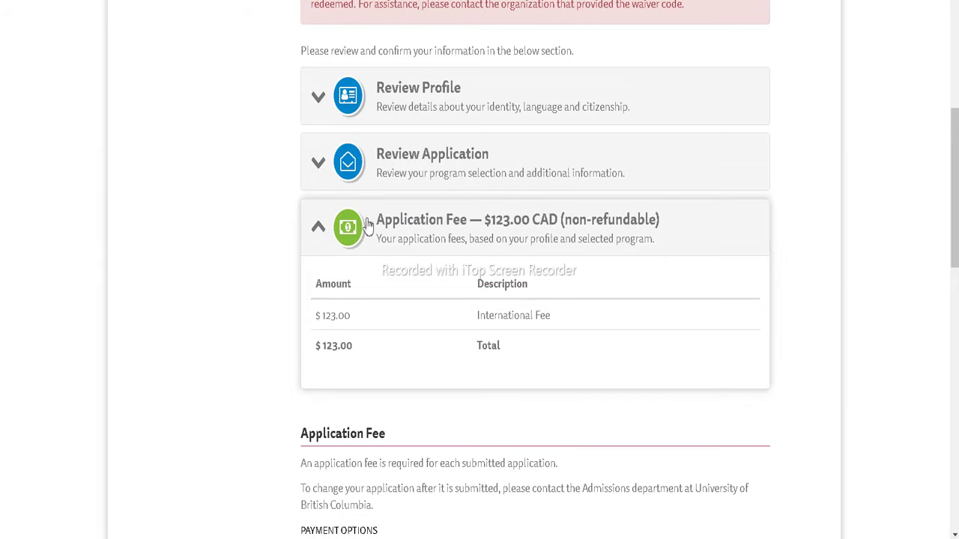
{"action": "scroll", "coordinate": [338, 276], "scroll_direction": "down", "scroll_amount": 2}
{"action": "scroll", "coordinate": [339, 276], "scroll_direction": "down", "scroll_amount": 1}
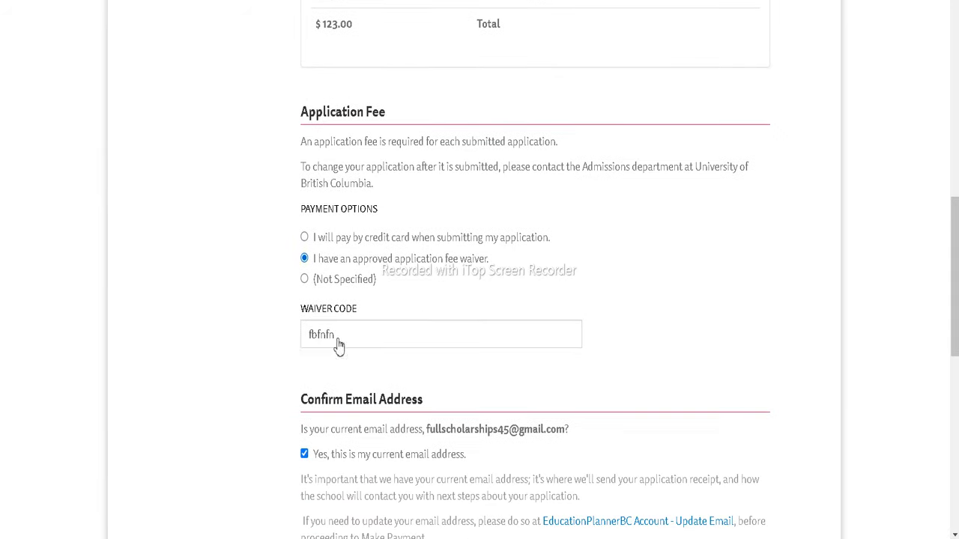
{"action": "left_click", "coordinate": [305, 279]}
{"action": "scroll", "coordinate": [321, 277], "scroll_direction": "down", "scroll_amount": 2}
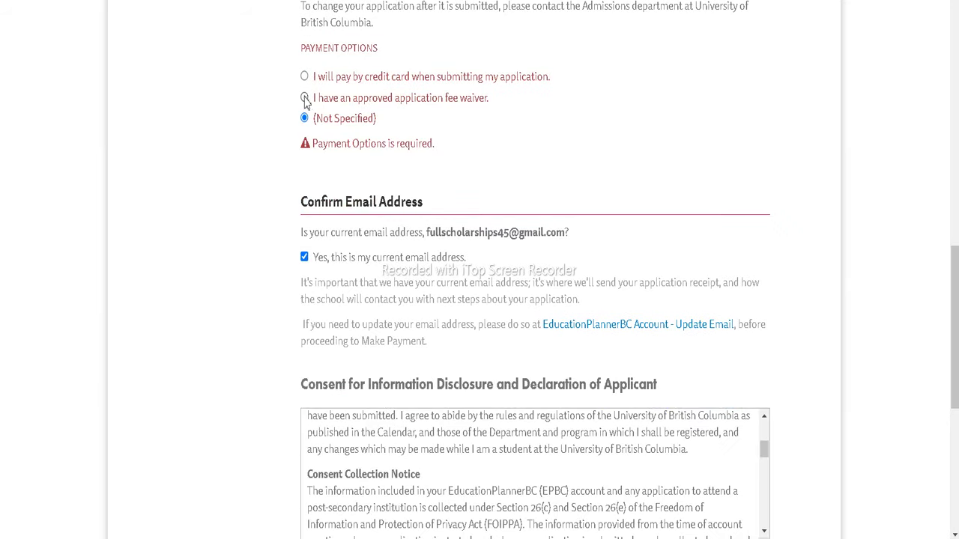
{"action": "left_click", "coordinate": [305, 97]}
{"action": "double_click", "coordinate": [338, 172]}
Step: Examine the submission message and progress steps on the Review & Submit page
{"action": "scroll", "coordinate": [396, 218], "scroll_direction": "up", "scroll_amount": 10}
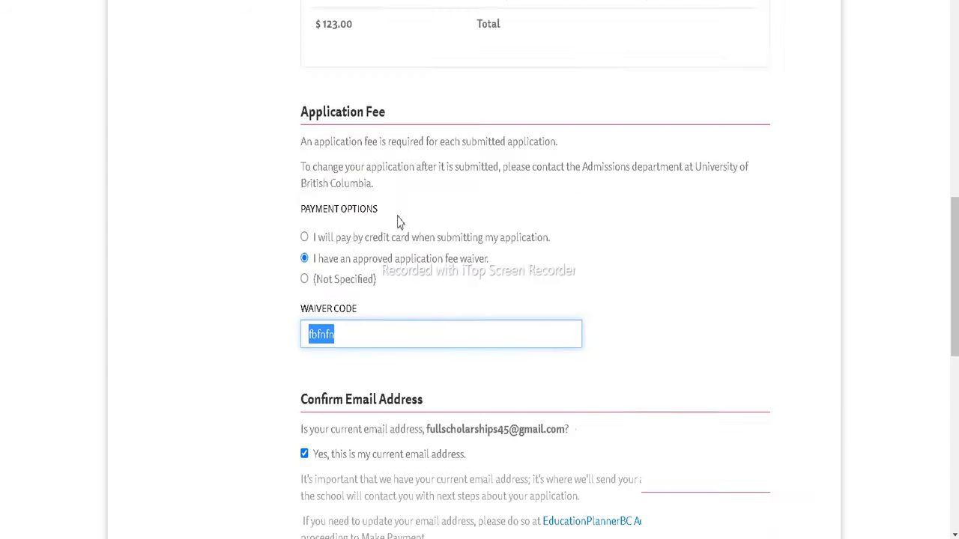
{"action": "scroll", "coordinate": [417, 223], "scroll_direction": "up", "scroll_amount": 2}
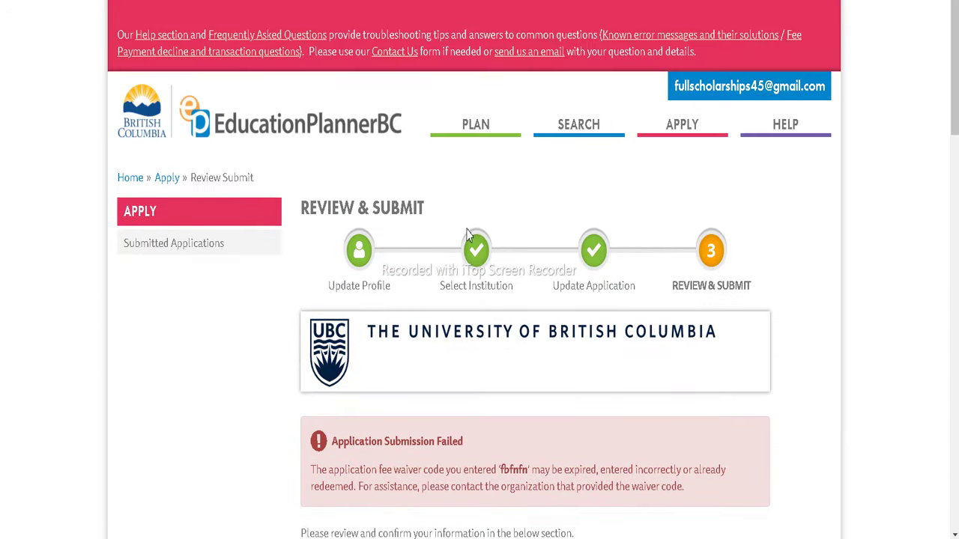
{"action": "scroll", "coordinate": [483, 231], "scroll_direction": "down", "scroll_amount": 4}
{"action": "scroll", "coordinate": [507, 223], "scroll_direction": "up", "scroll_amount": 4}
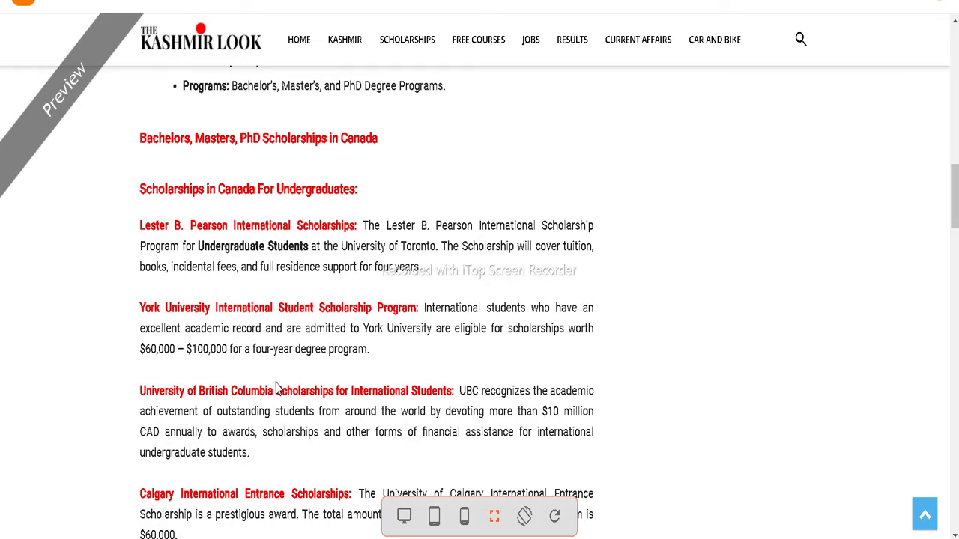
Step: Switch to the Kashmir Look scholarship list, open the University of Toronto Scholarships article and look over its eligibility and application instructions
{"action": "scroll", "coordinate": [274, 385], "scroll_direction": "down", "scroll_amount": 3}
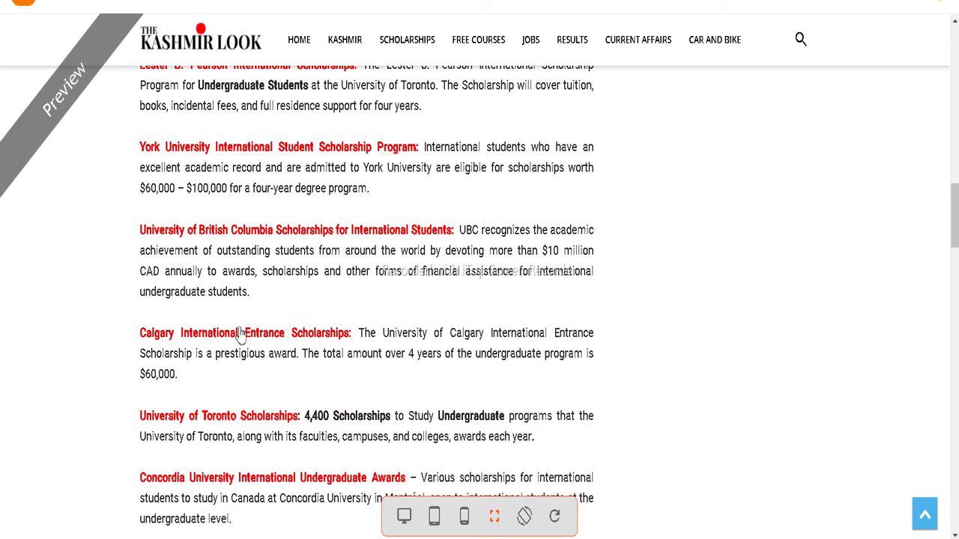
{"action": "scroll", "coordinate": [213, 423], "scroll_direction": "down", "scroll_amount": 1}
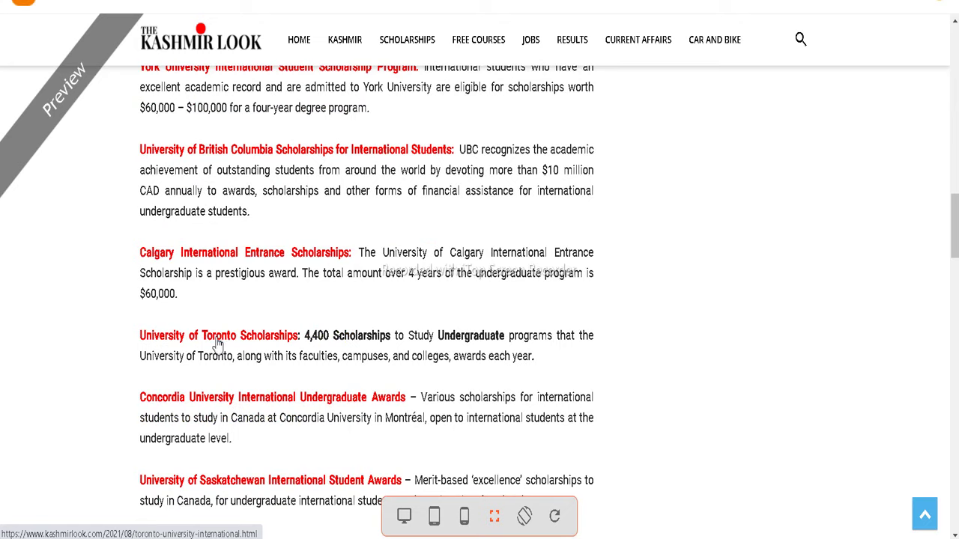
{"action": "right_click", "coordinate": [217, 342]}
{"action": "left_click", "coordinate": [241, 350]}
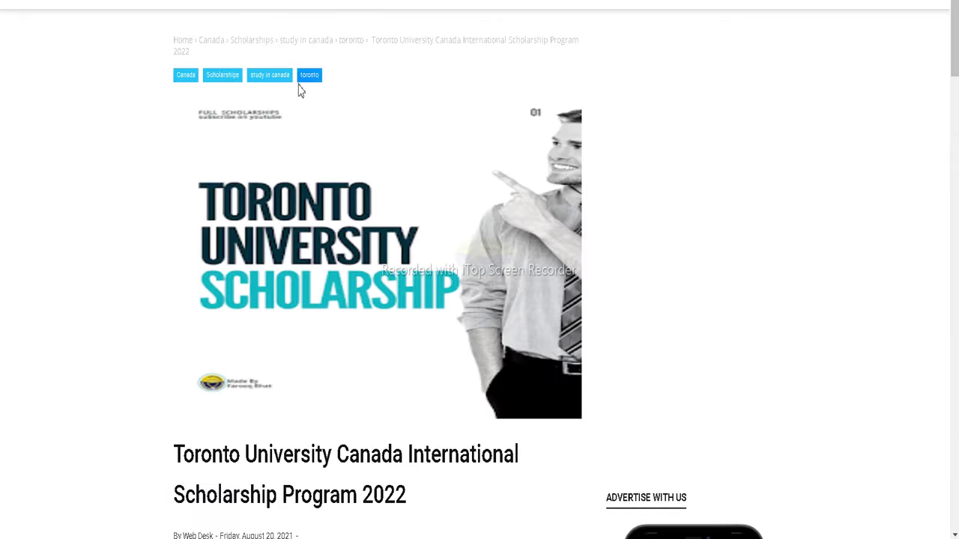
{"action": "scroll", "coordinate": [299, 90], "scroll_direction": "down", "scroll_amount": 10}
{"action": "scroll", "coordinate": [299, 89], "scroll_direction": "down", "scroll_amount": 12}
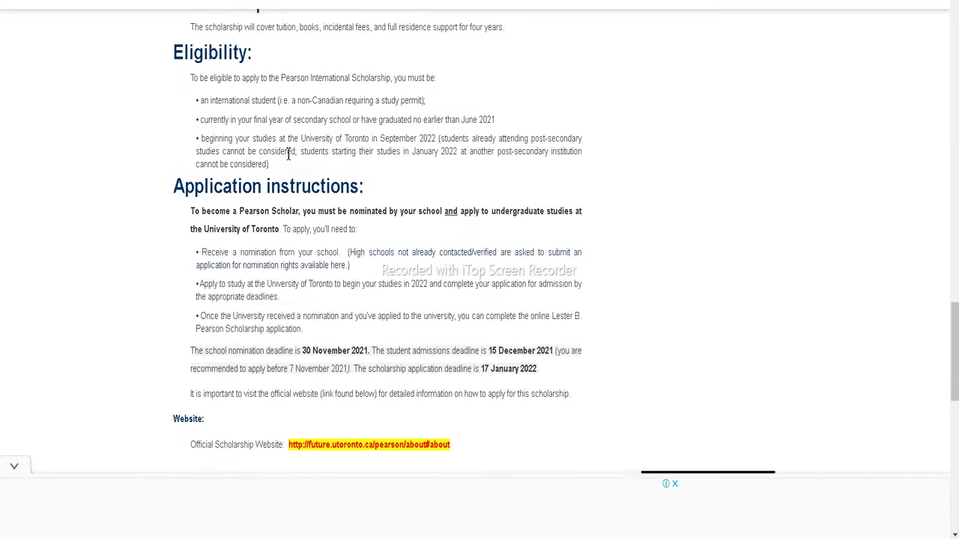
{"action": "scroll", "coordinate": [294, 142], "scroll_direction": "up", "scroll_amount": 6}
{"action": "scroll", "coordinate": [290, 149], "scroll_direction": "down", "scroll_amount": 2}
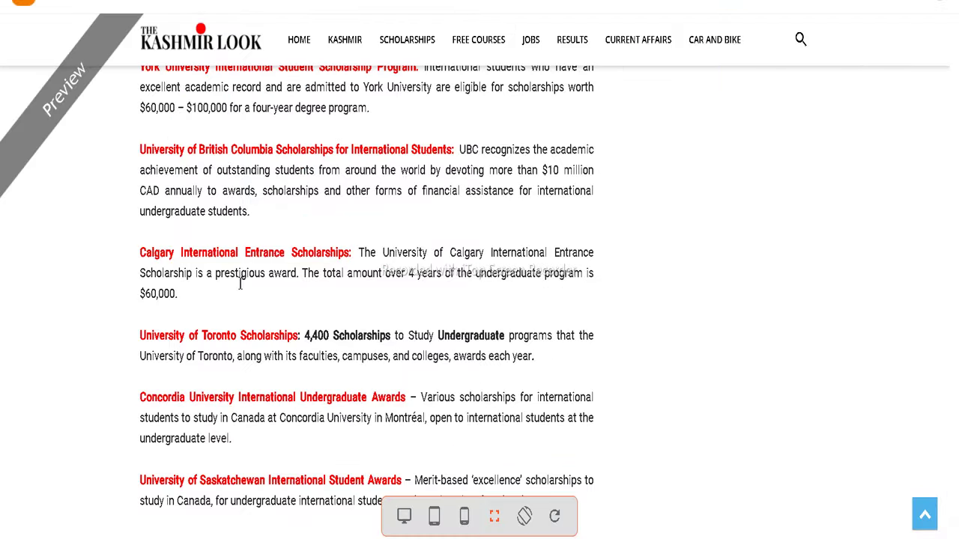
Step: Open the University of Saskatchewan International Student Awards article from the scholarship list and look over its available fields and scholarship details
{"action": "scroll", "coordinate": [251, 335], "scroll_direction": "down", "scroll_amount": 1}
{"action": "scroll", "coordinate": [252, 334], "scroll_direction": "down", "scroll_amount": 1}
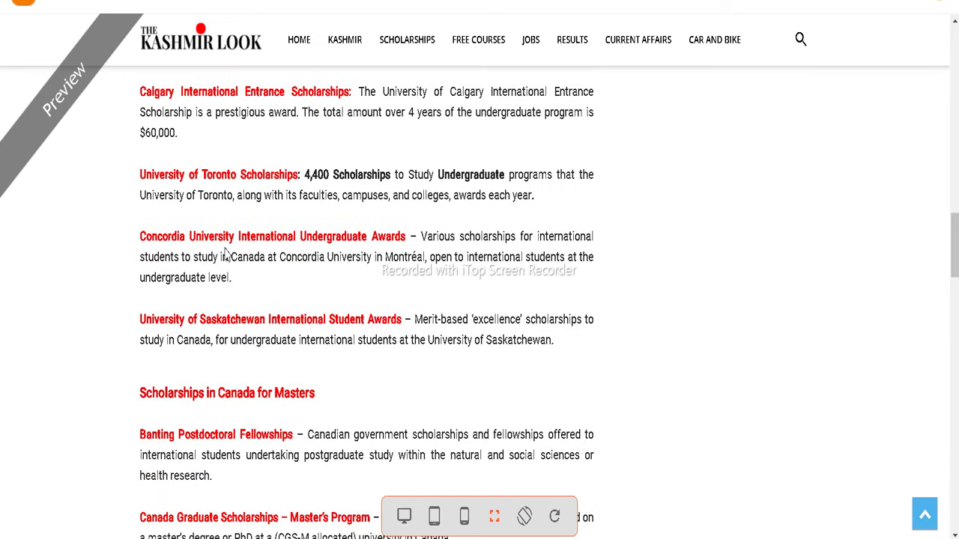
{"action": "right_click", "coordinate": [245, 321]}
{"action": "left_click", "coordinate": [254, 328]}
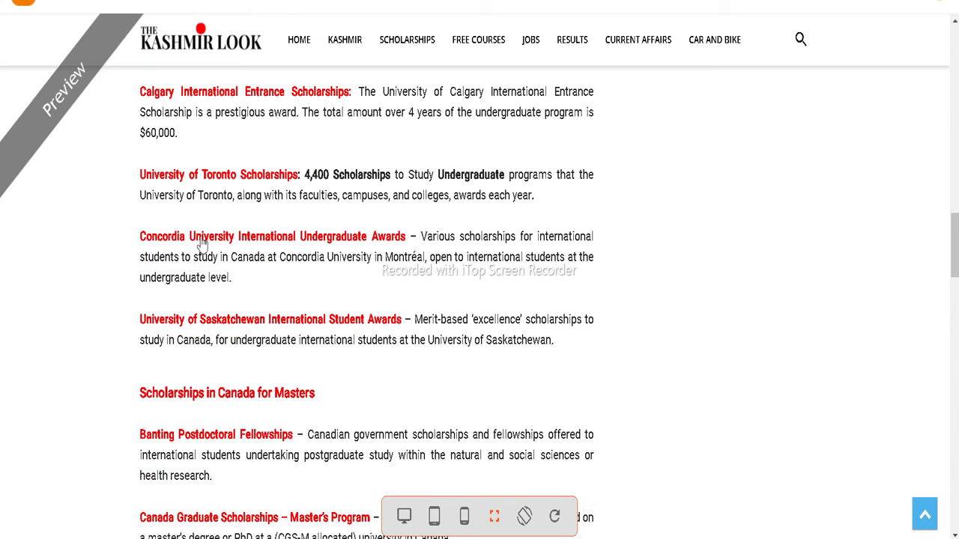
{"action": "scroll", "coordinate": [305, 254], "scroll_direction": "down", "scroll_amount": 2}
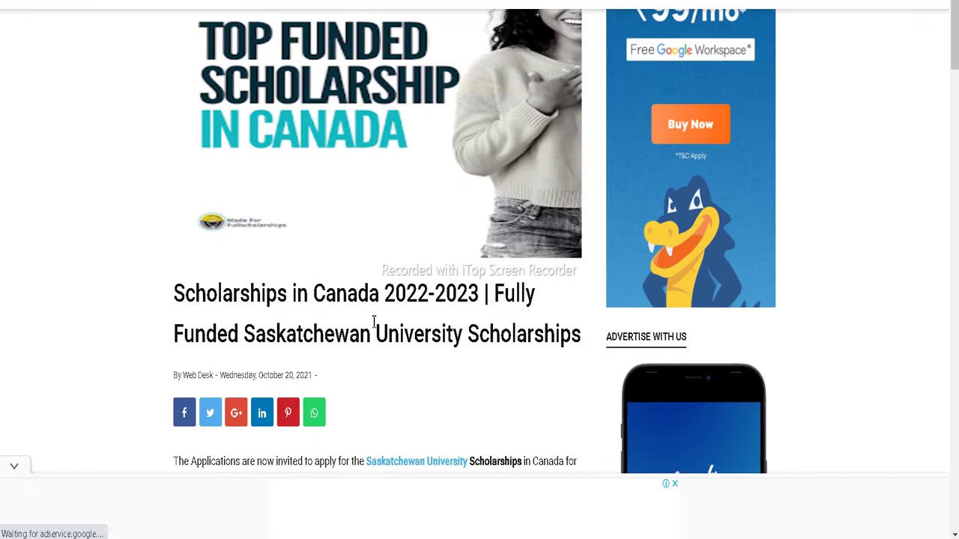
{"action": "scroll", "coordinate": [373, 322], "scroll_direction": "down", "scroll_amount": 18}
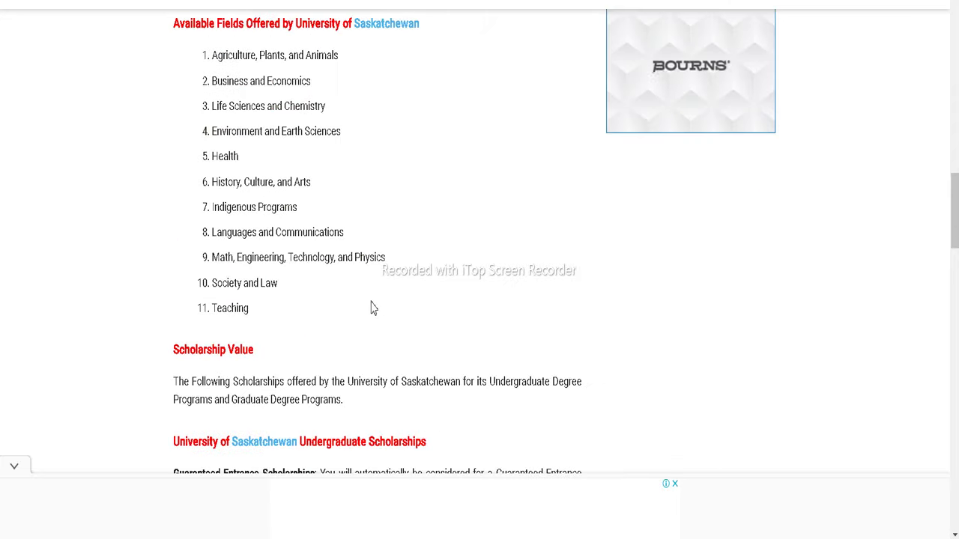
{"action": "scroll", "coordinate": [371, 308], "scroll_direction": "down", "scroll_amount": 15}
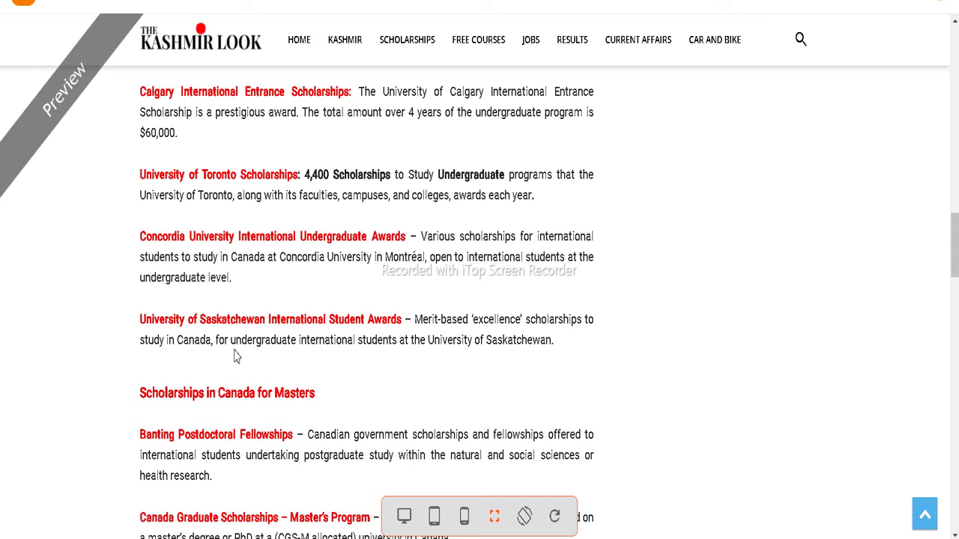
Step: Open the Vanier Canada Graduate Scholarships Program page from the master's list and examine its scope, value, duration, selection criteria and timelines
{"action": "scroll", "coordinate": [235, 357], "scroll_direction": "down", "scroll_amount": 3}
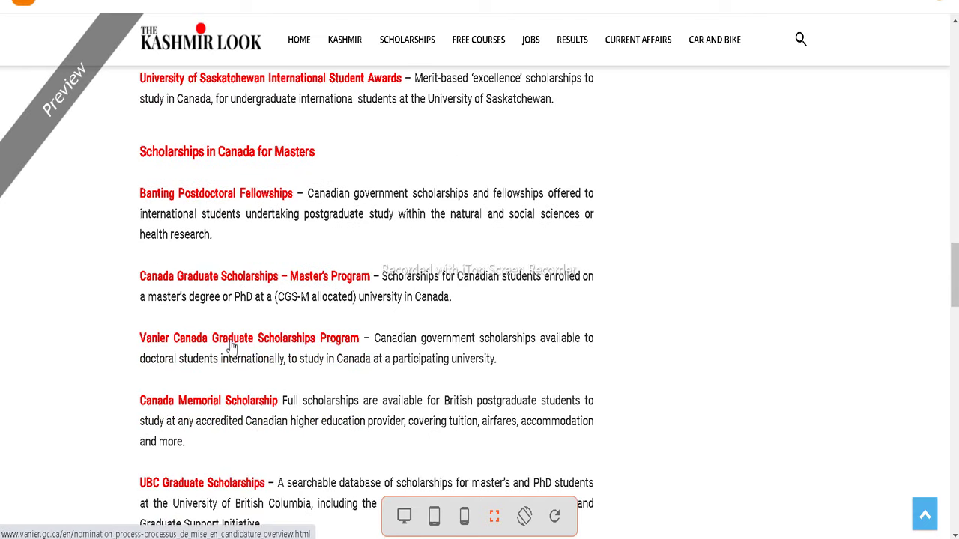
{"action": "right_click", "coordinate": [232, 346]}
{"action": "left_click", "coordinate": [255, 351]}
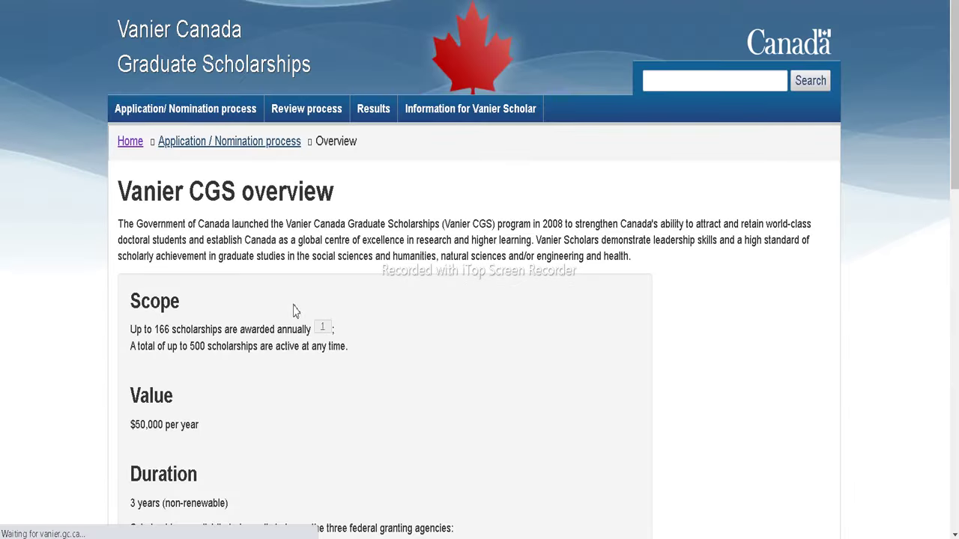
{"action": "scroll", "coordinate": [333, 292], "scroll_direction": "down", "scroll_amount": 4}
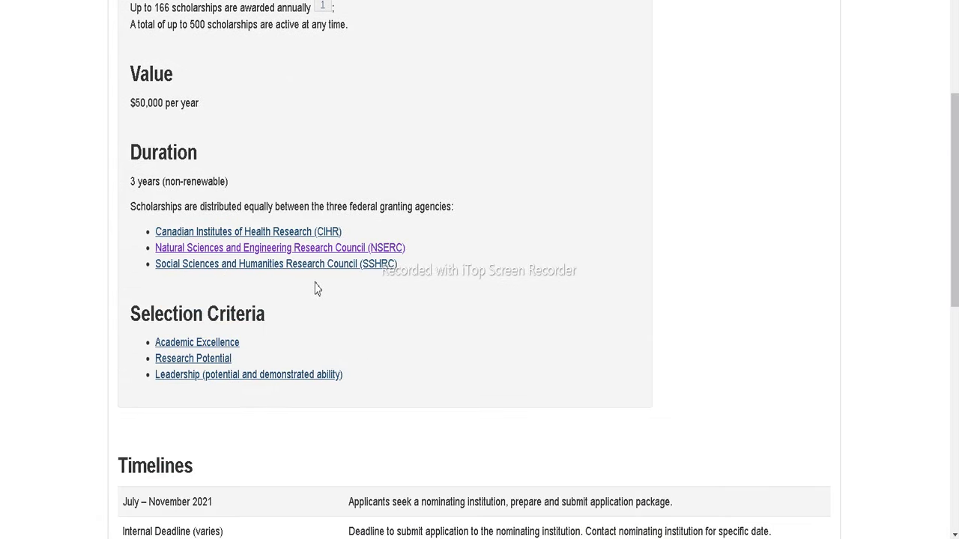
{"action": "scroll", "coordinate": [315, 288], "scroll_direction": "down", "scroll_amount": 7}
{"action": "scroll", "coordinate": [318, 288], "scroll_direction": "up", "scroll_amount": 4}
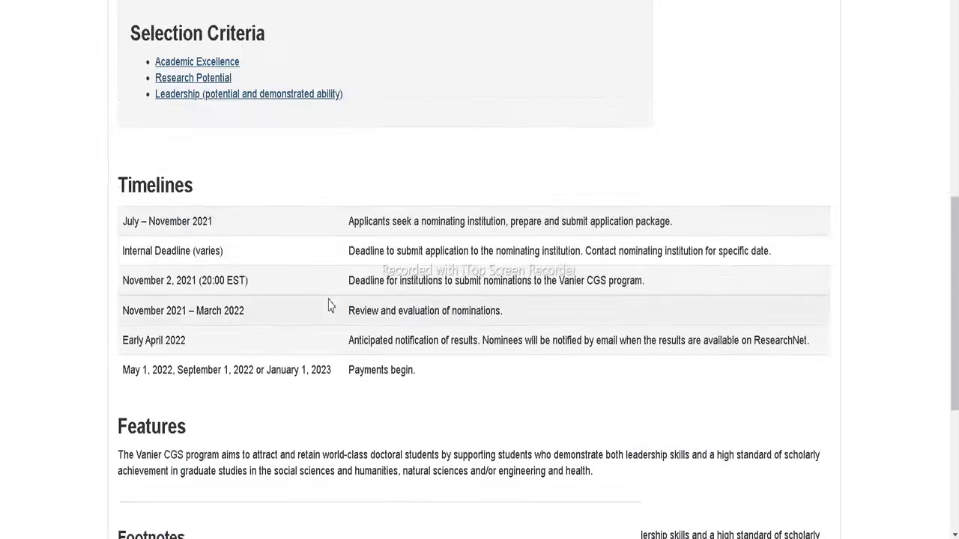
{"action": "scroll", "coordinate": [328, 305], "scroll_direction": "up", "scroll_amount": 7}
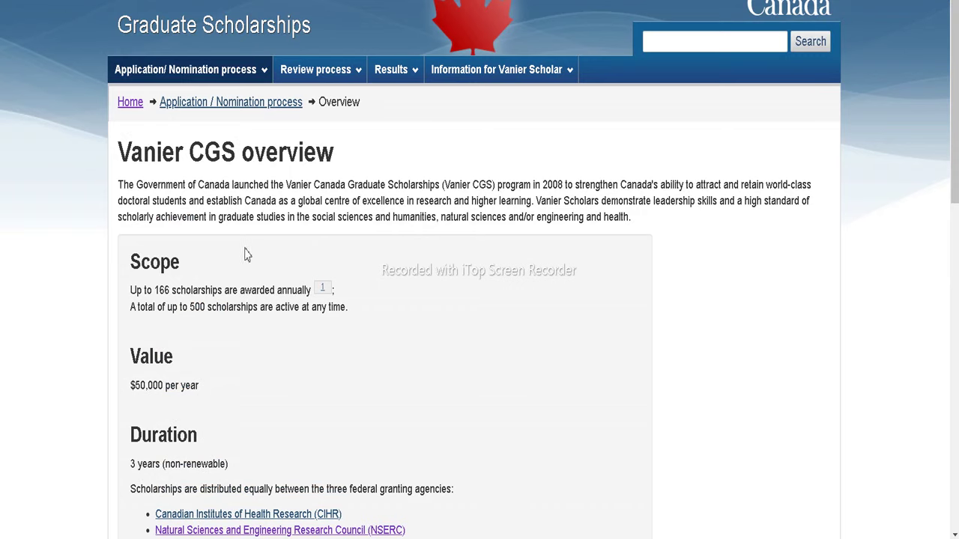
{"action": "scroll", "coordinate": [257, 303], "scroll_direction": "down", "scroll_amount": 1}
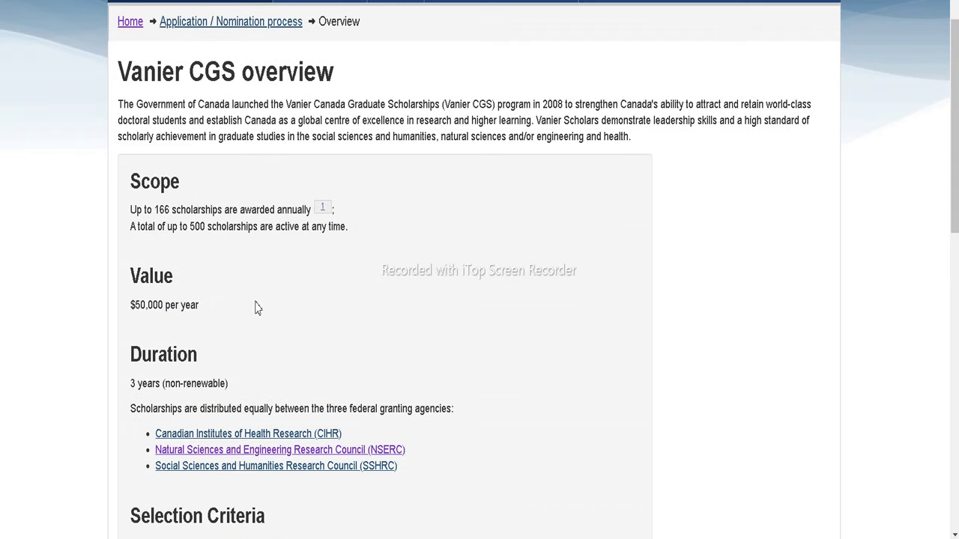
{"action": "scroll", "coordinate": [254, 307], "scroll_direction": "down", "scroll_amount": 1}
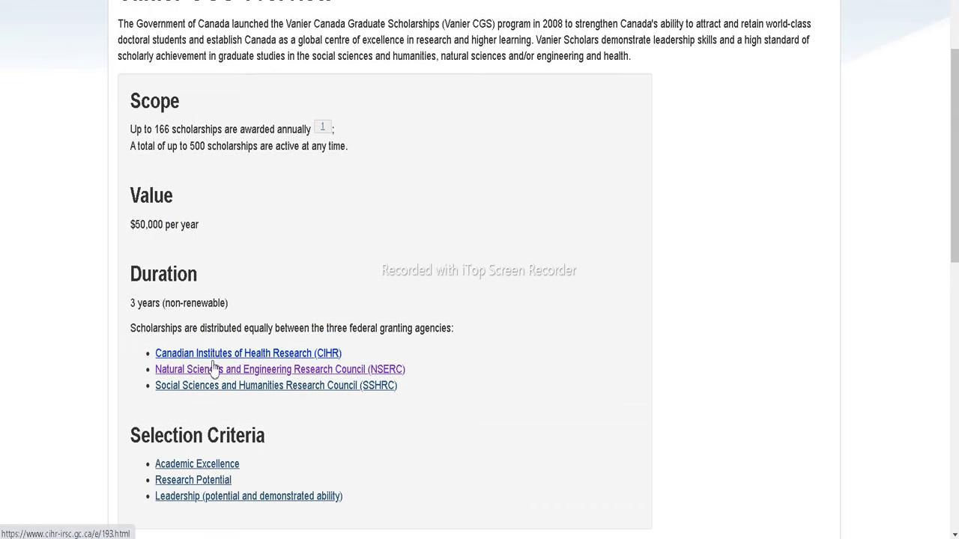
{"action": "scroll", "coordinate": [241, 390], "scroll_direction": "down", "scroll_amount": 3}
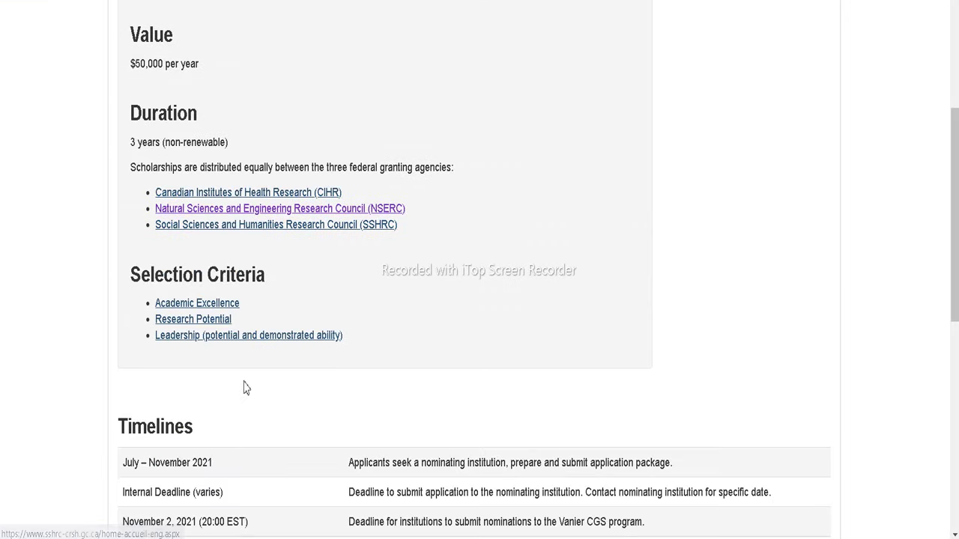